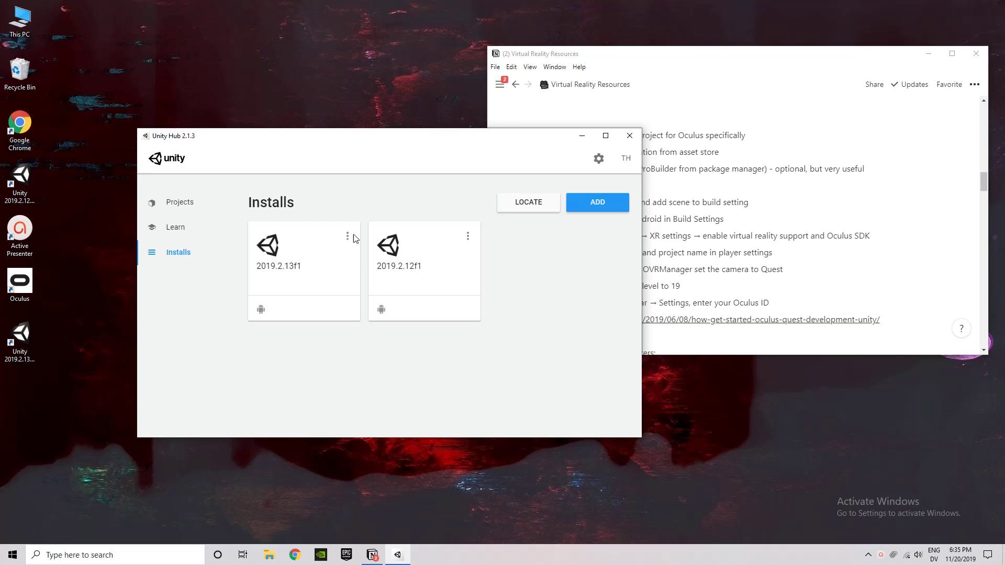
# Start a new 3D project with Unity 2019.2.13f1 and name it 'Oculus Quest Blueprint'
pyautogui.click(220, 205)
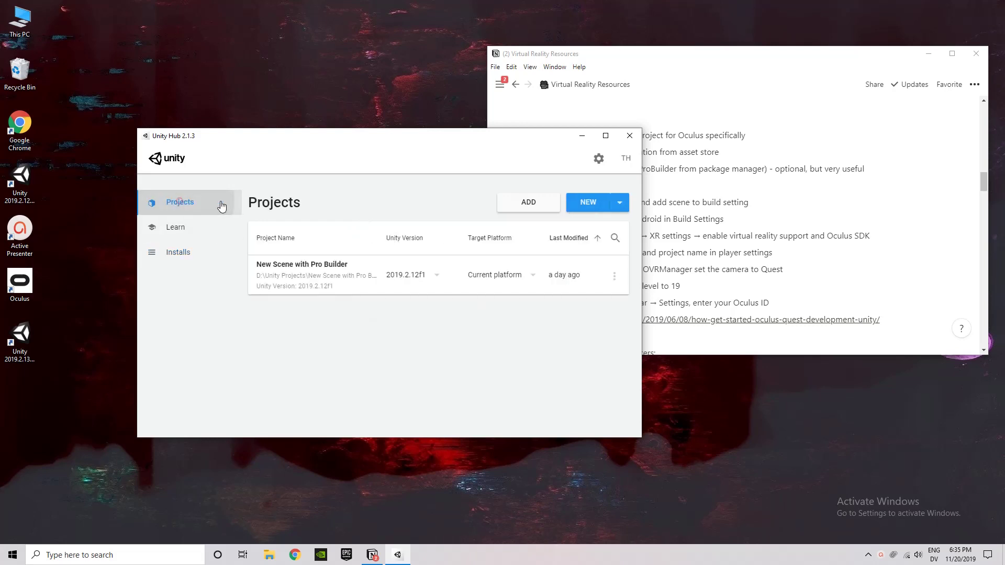
pyautogui.click(623, 203)
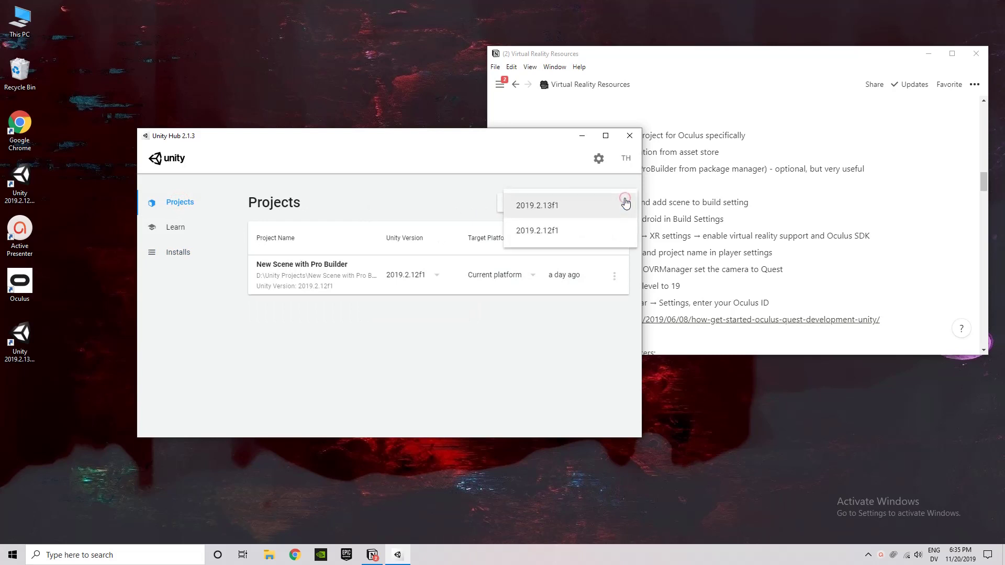
pyautogui.click(549, 204)
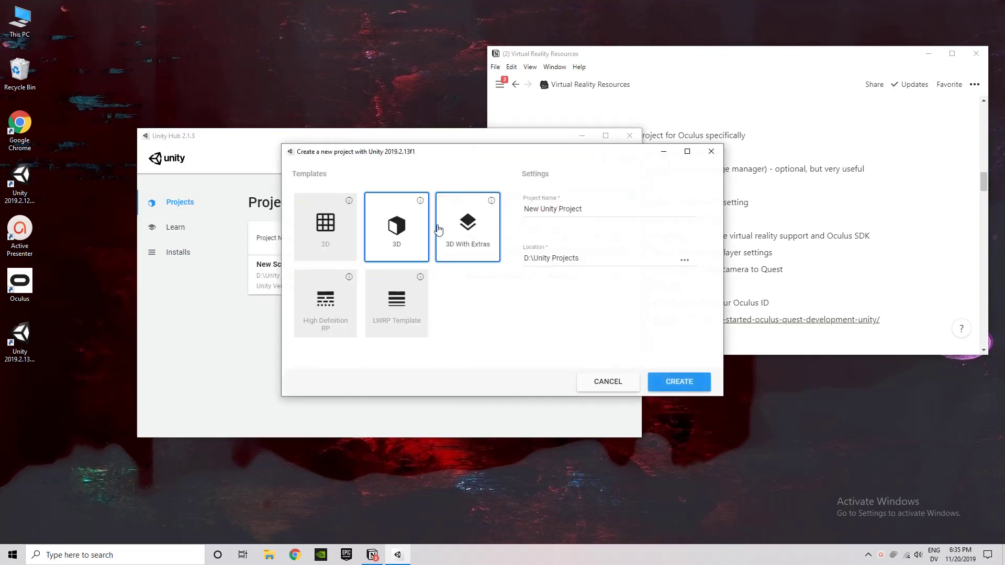
pyautogui.tripleClick(547, 208)
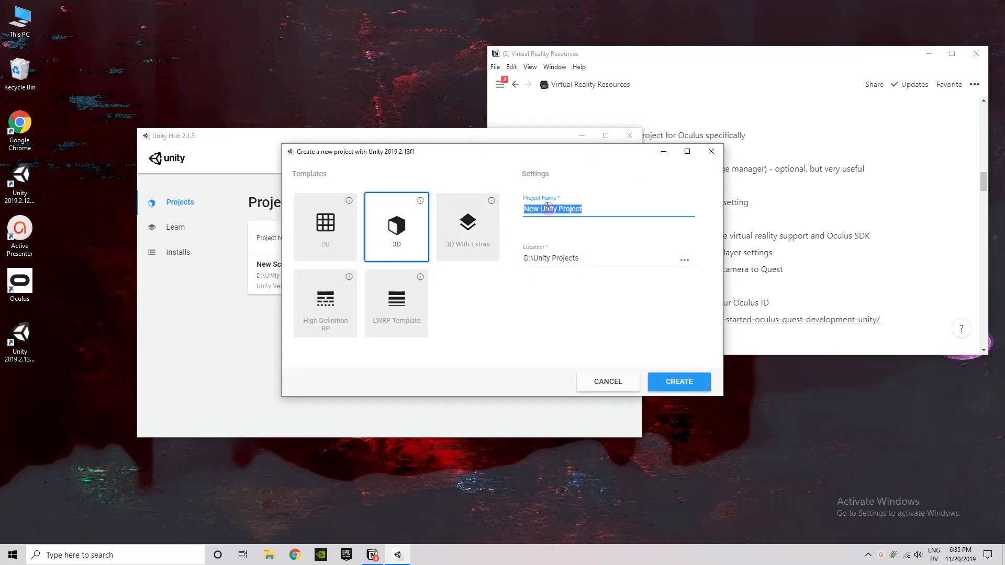
pyautogui.write('Ocu')
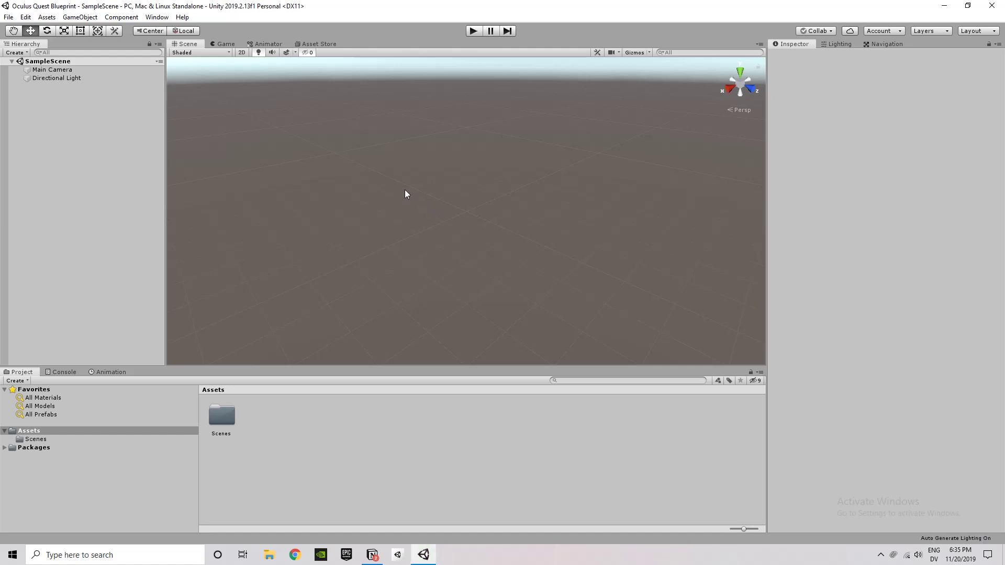
pyautogui.moveTo(417, 193); pyautogui.dragTo(678, 177, button='right')
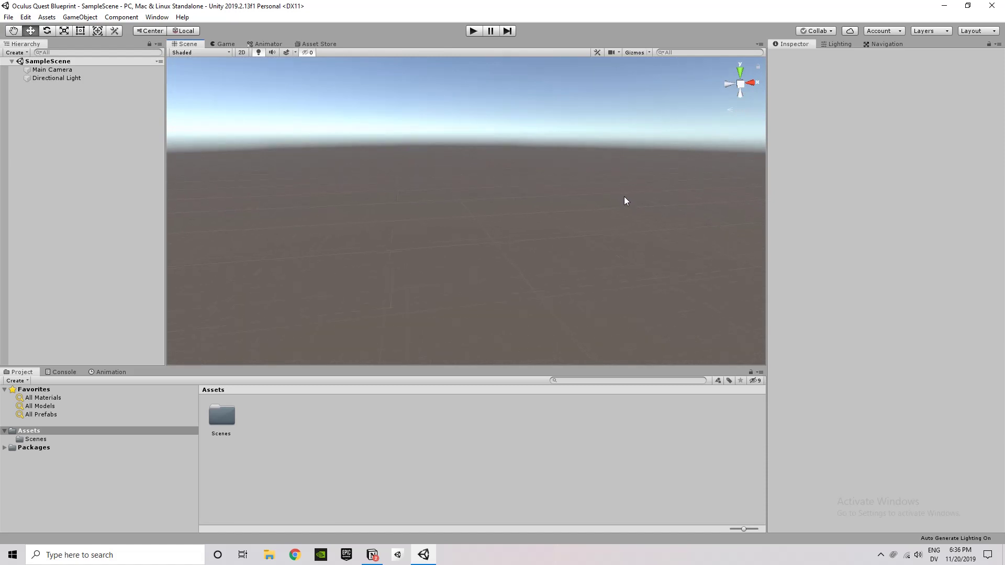
pyautogui.moveTo(624, 197); pyautogui.dragTo(91, 210, button='right')
pyautogui.moveTo(272, 215); pyautogui.dragTo(897, 207, button='right')
pyautogui.moveTo(529, 231); pyautogui.dragTo(610, 207, button='right')
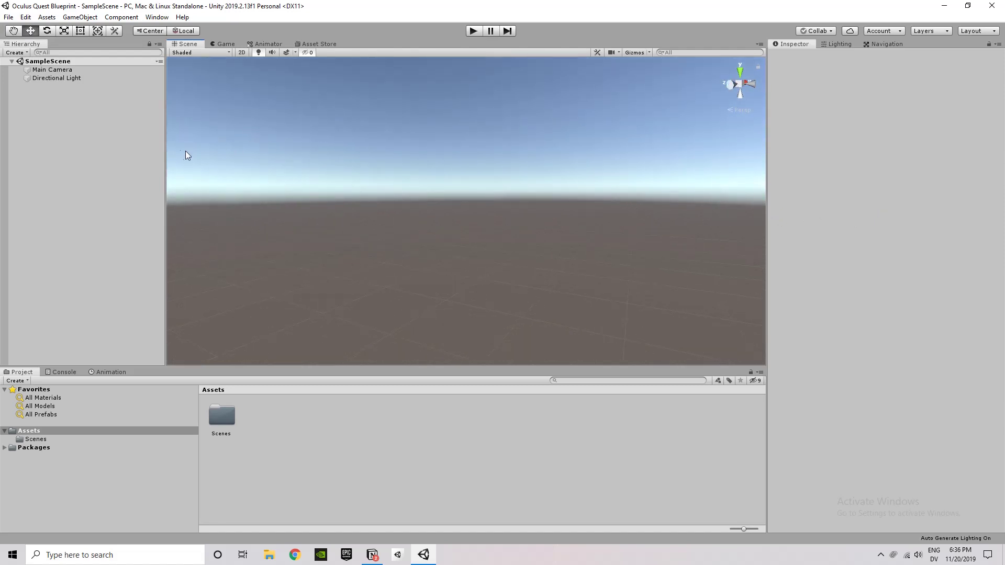
# Review the Virtual Reality Resources setup notes in Notion, then open Unity's Asset Store
pyautogui.click(372, 555)
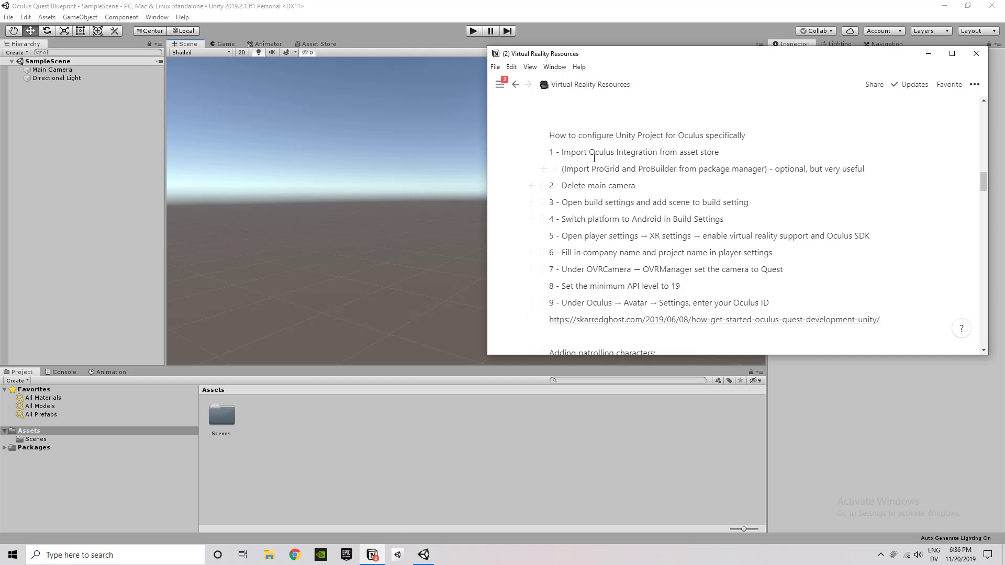
pyautogui.click(314, 44)
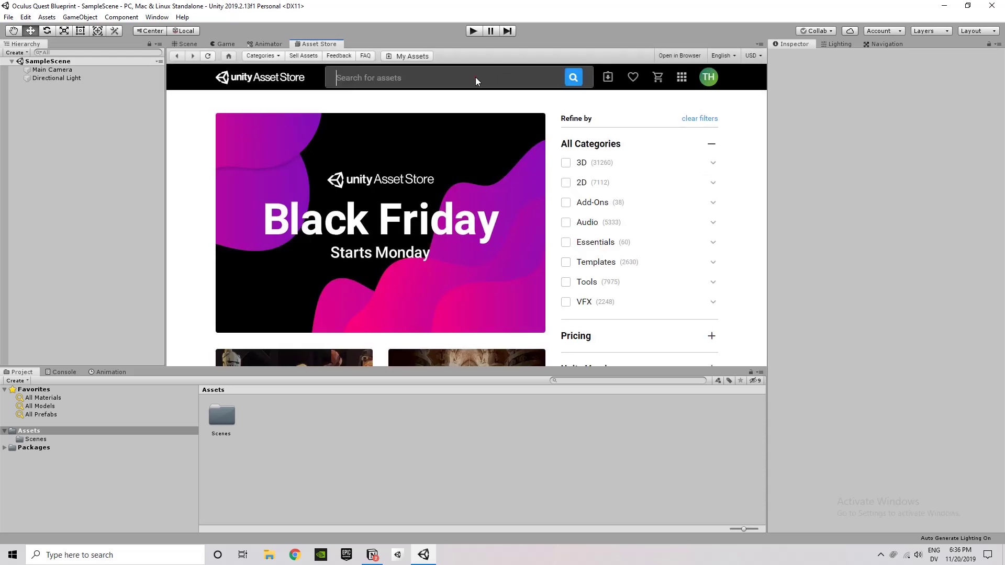
# Search the Asset Store for 'oculus integration' and read through the Oculus Integration product page
pyautogui.click(476, 77)
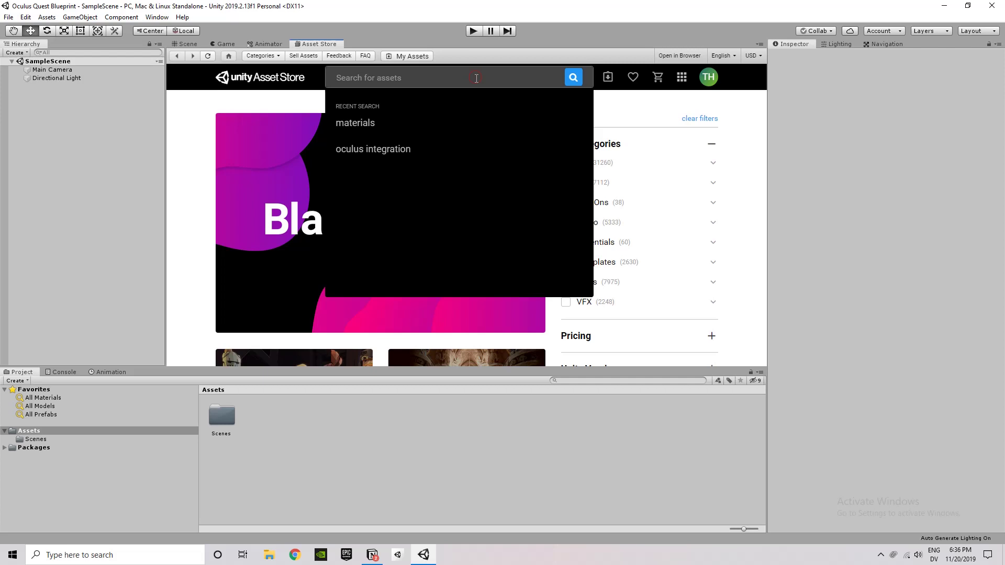
pyautogui.click(378, 151)
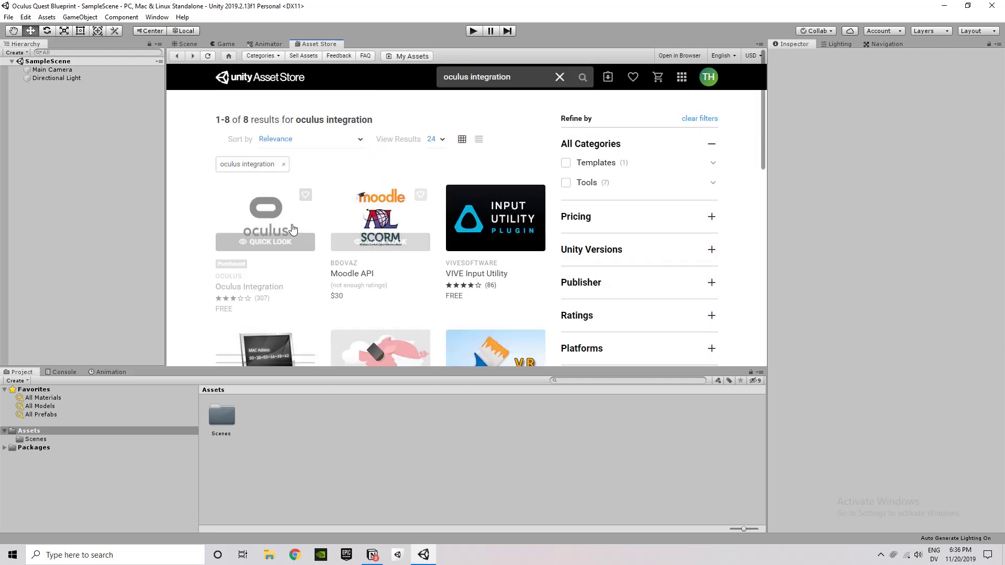
pyautogui.click(237, 210)
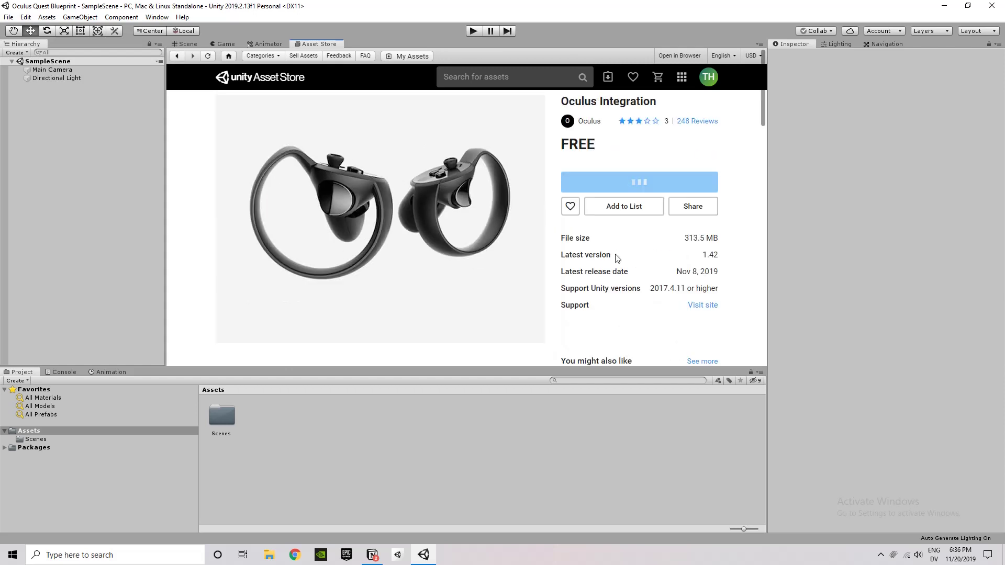
pyautogui.scroll(-1, 617, 282)
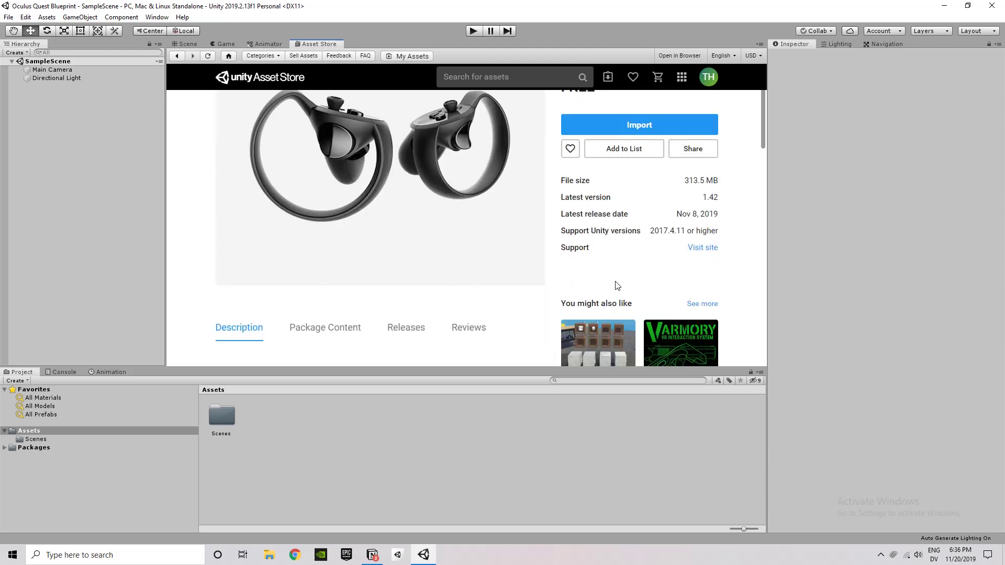
pyautogui.scroll(-3, 616, 283)
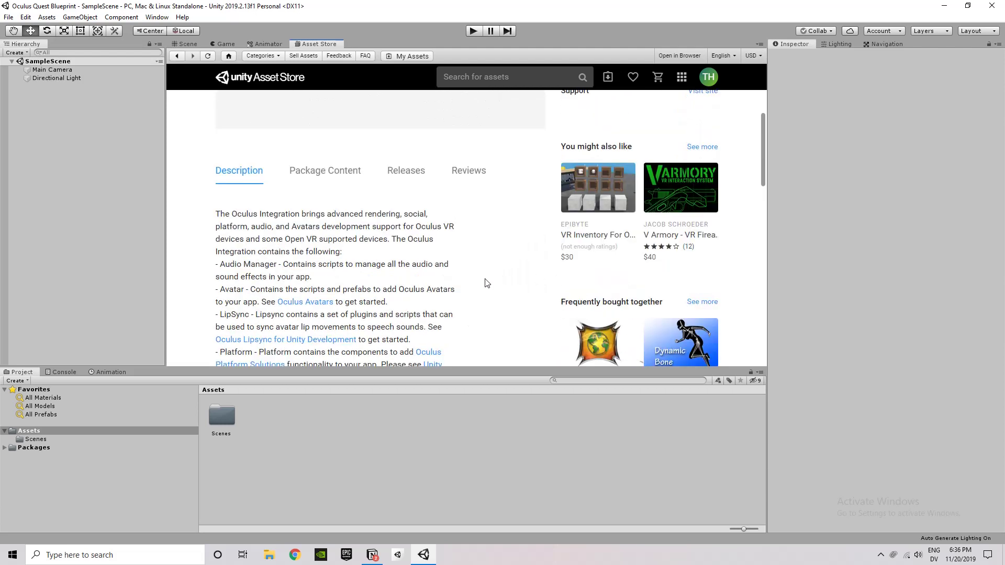
pyautogui.scroll(-1, 487, 283)
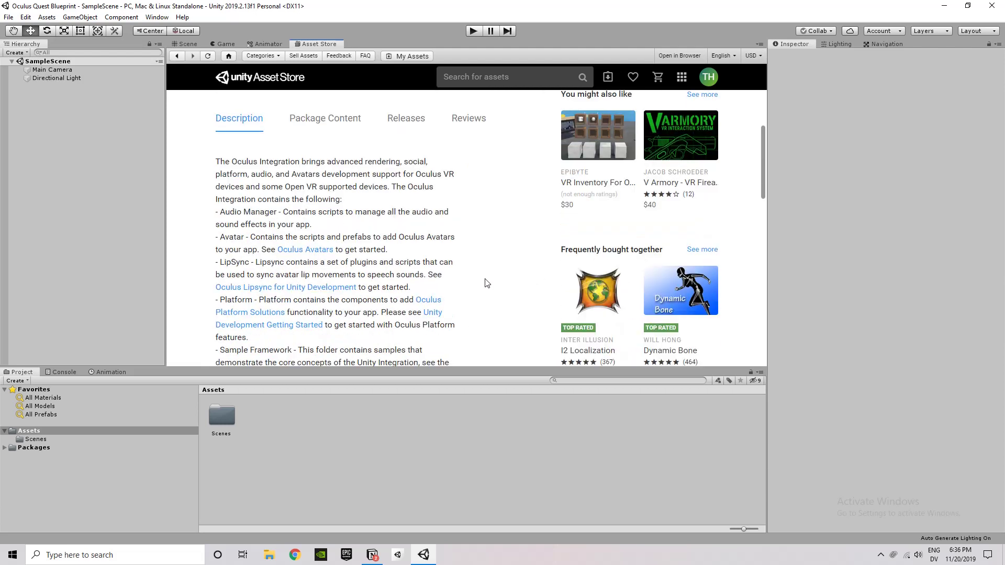
pyautogui.scroll(-1, 487, 283)
pyautogui.scroll(5, 487, 283)
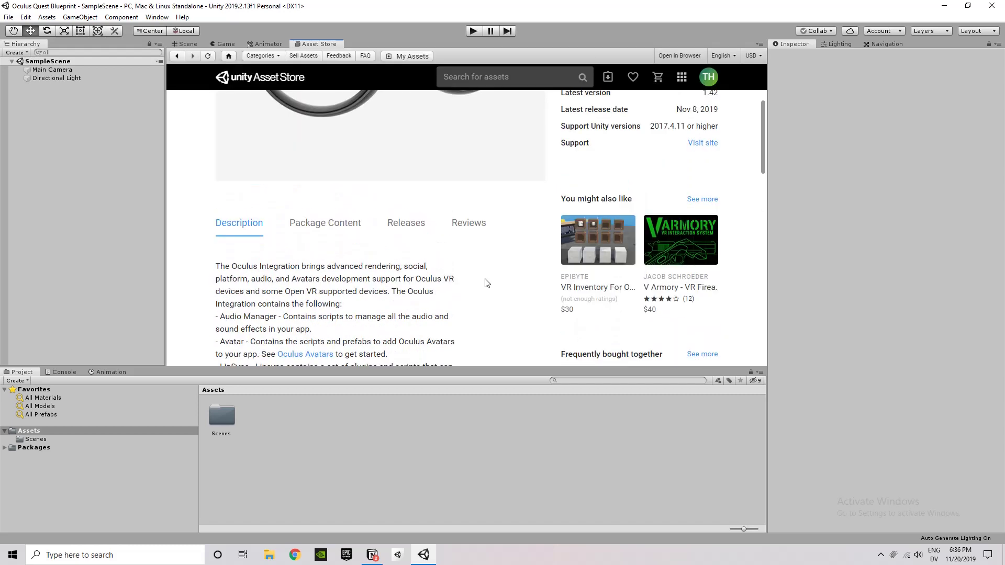
# Import all Oculus Integration files, accepting the OVRPlugin update, spatializer upgrade and editor restart
pyautogui.click(643, 126)
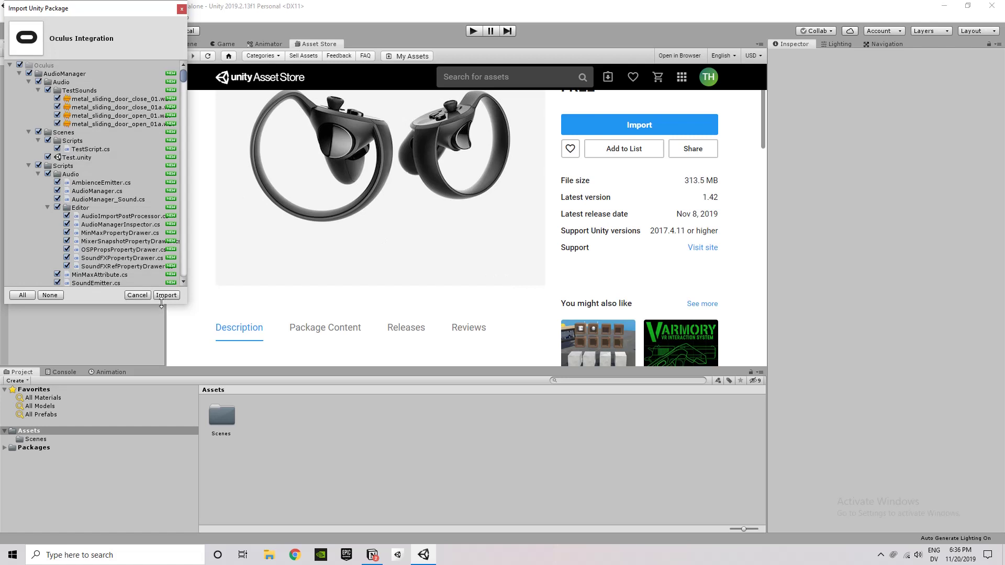
pyautogui.click(166, 295)
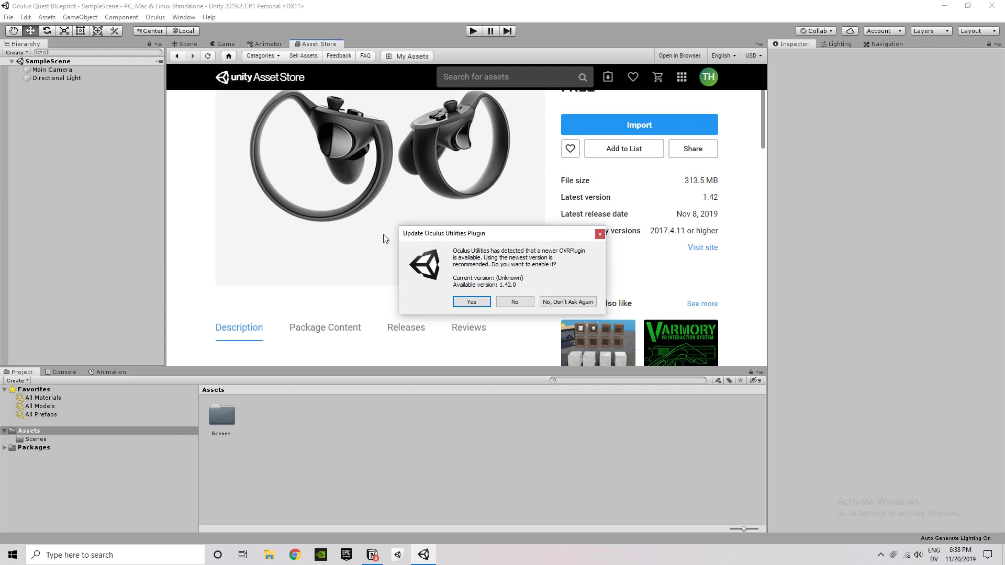
pyautogui.click(473, 302)
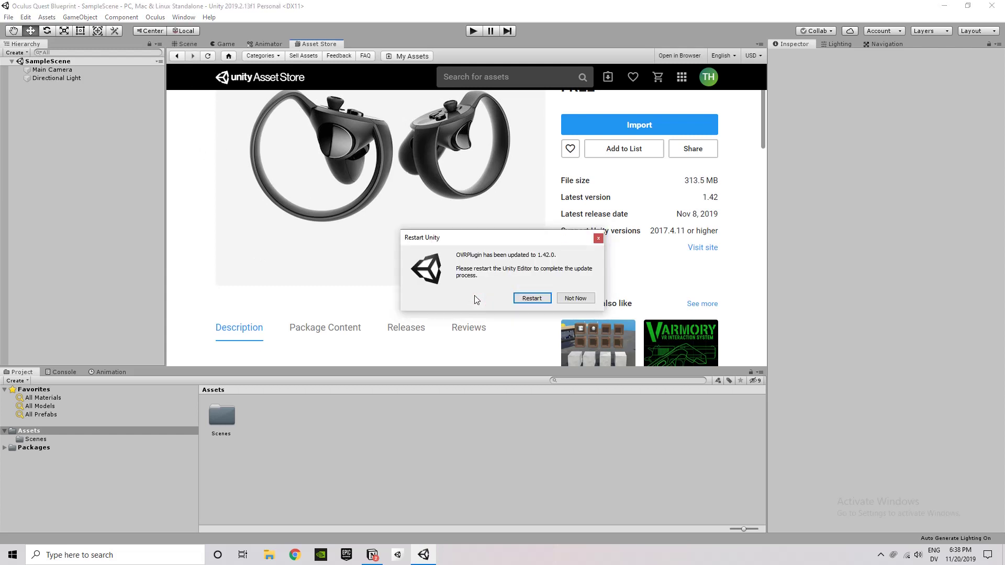
pyautogui.click(540, 300)
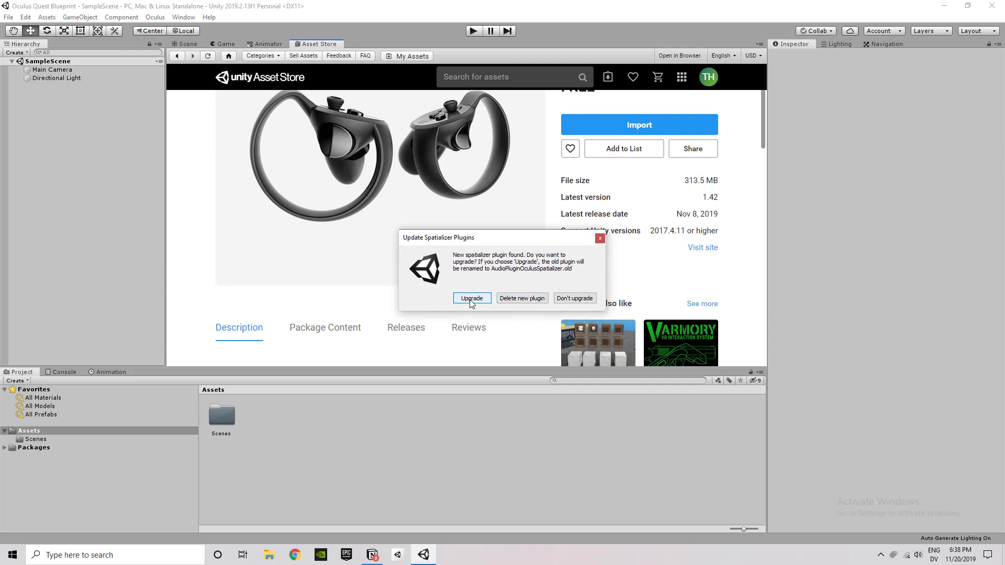
pyautogui.click(472, 298)
pyautogui.click(517, 297)
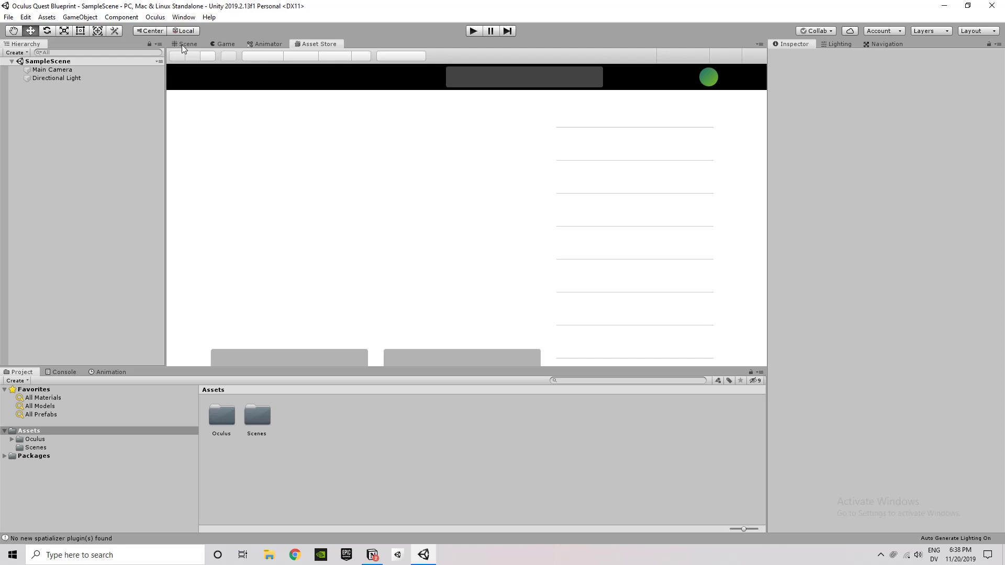
# Browse the Project panel to Assets/Oculus/VR/Prefabs and select the OVRPlayerController prefab
pyautogui.click(182, 45)
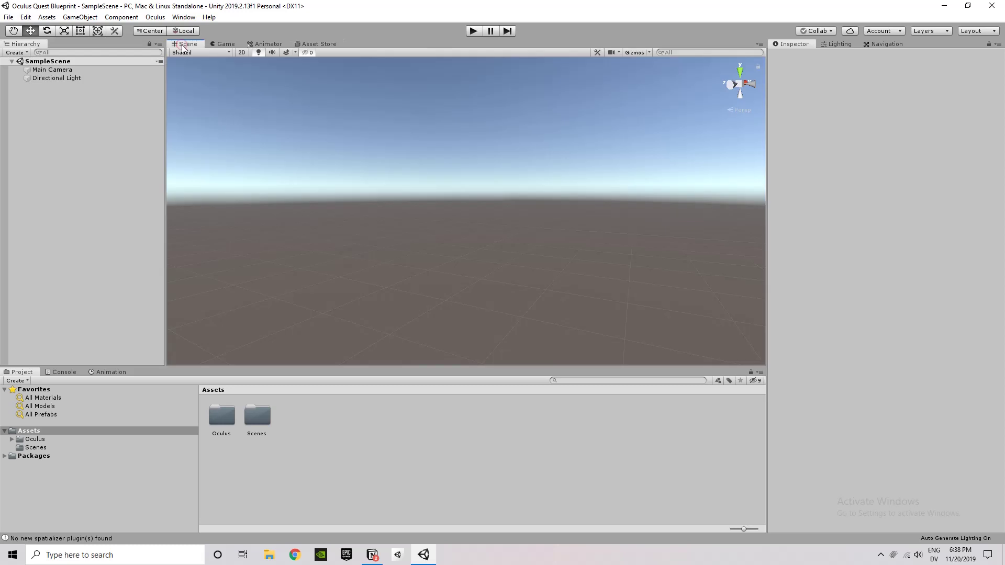
pyautogui.click(21, 443)
pyautogui.click(11, 440)
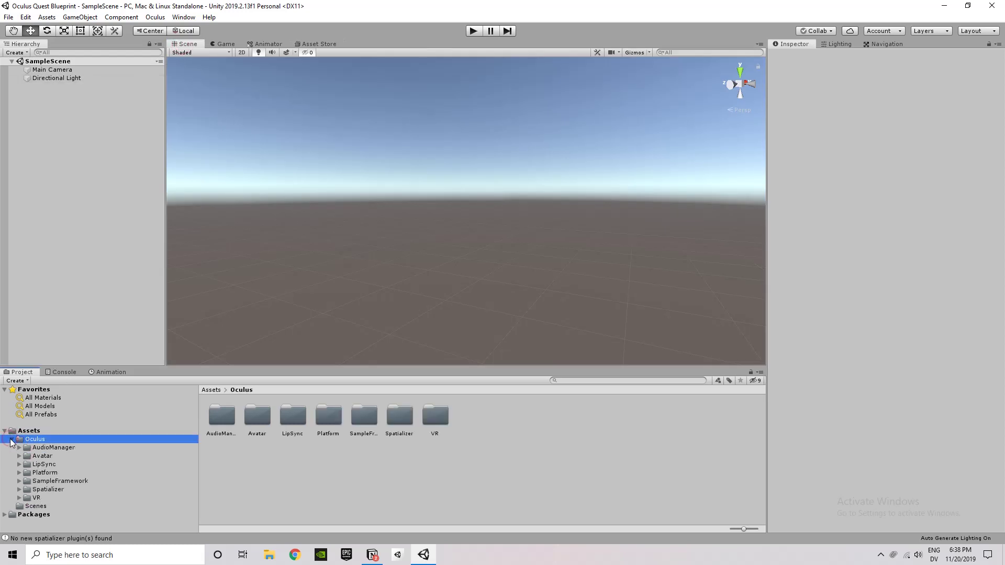
pyautogui.click(11, 440)
pyautogui.click(12, 440)
pyautogui.click(18, 497)
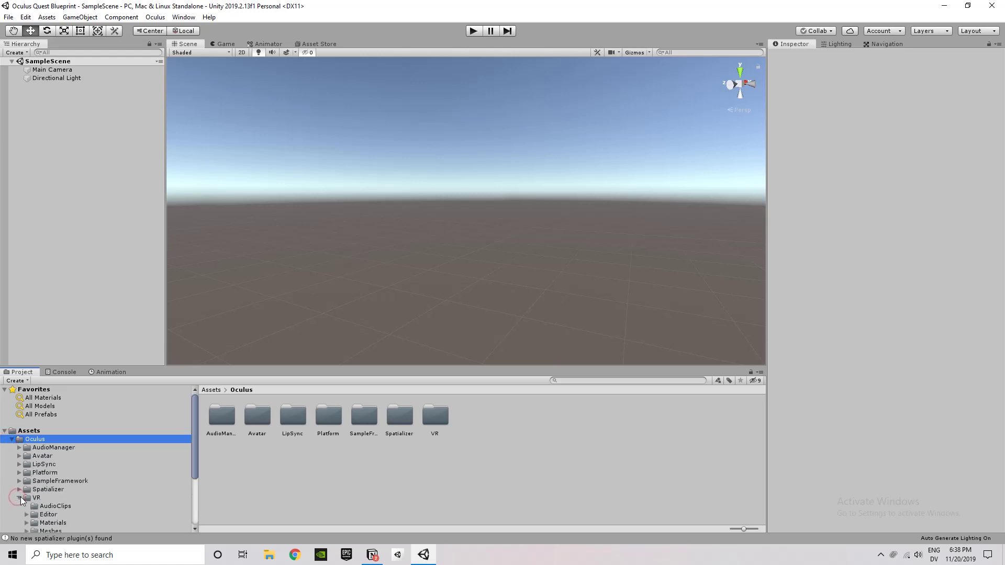
pyautogui.scroll(-4, 20, 497)
pyautogui.click(34, 461)
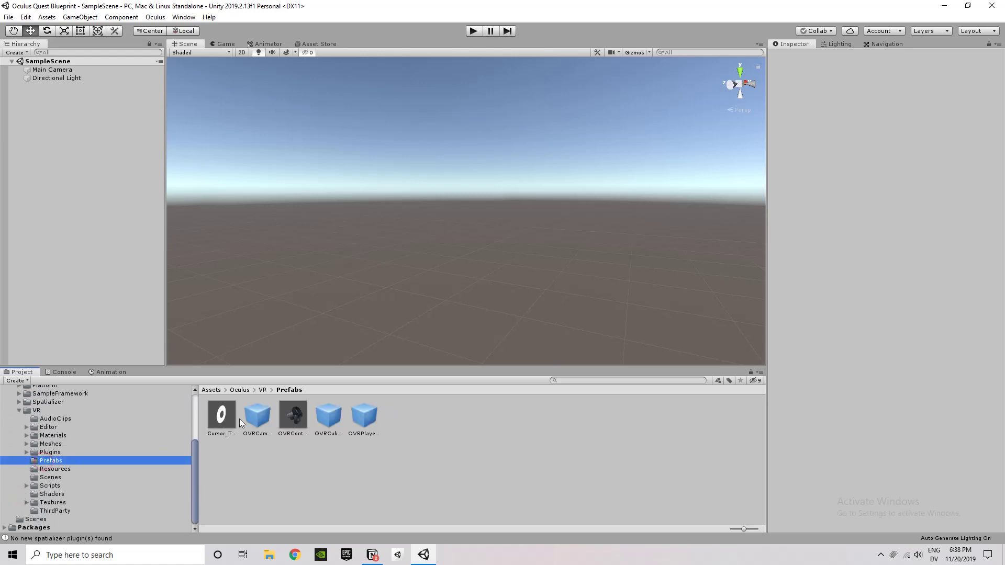
pyautogui.click(367, 416)
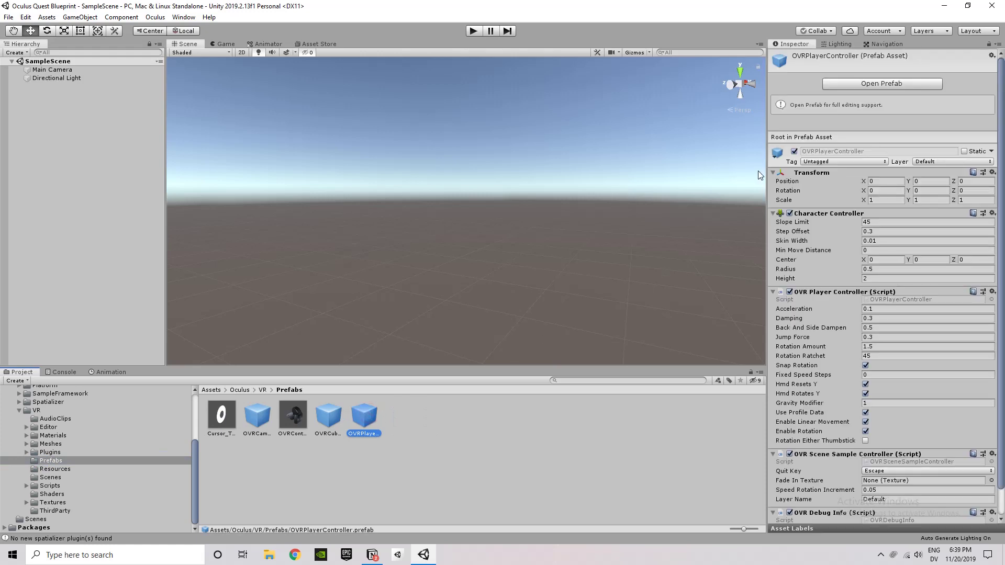
# Delete Main Camera and drag the OVRPlayerController prefab into the Hierarchy
pyautogui.click(55, 70)
pyautogui.press('Delete')
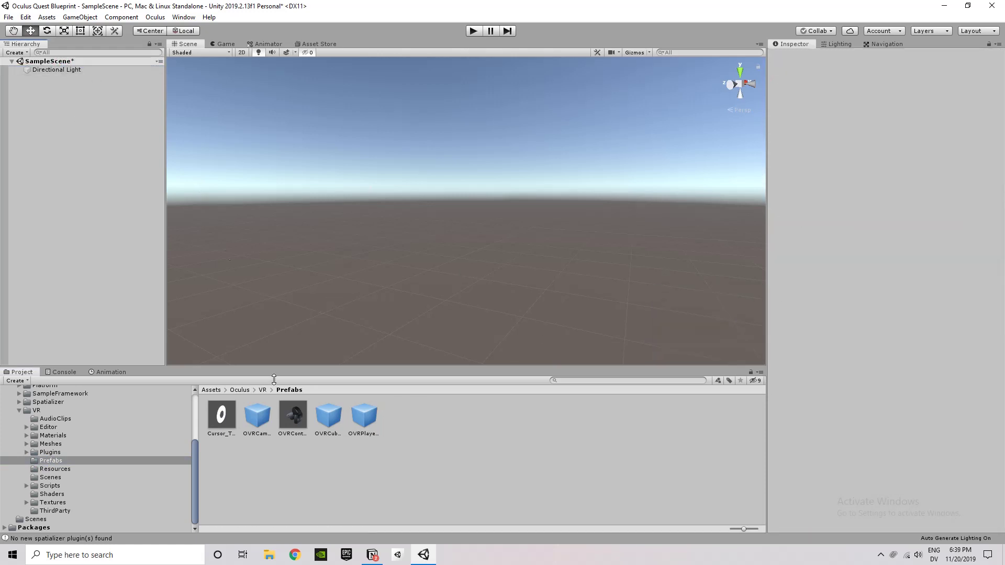
pyautogui.click(376, 413)
pyautogui.moveTo(377, 413); pyautogui.dragTo(47, 144)
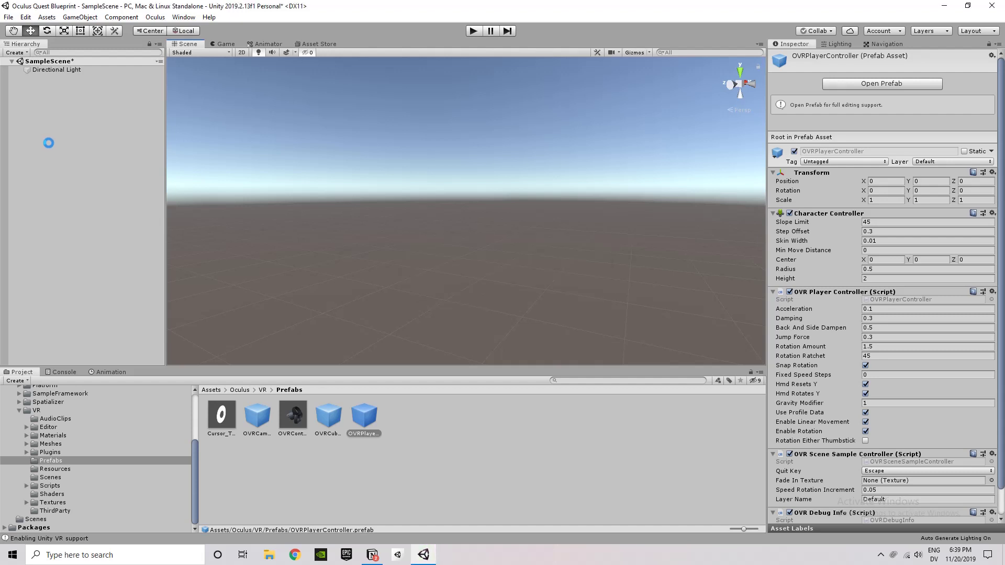
pyautogui.moveTo(35, 78); pyautogui.dragTo(43, 65)
pyautogui.click(372, 185)
pyautogui.moveTo(373, 189); pyautogui.dragTo(879, 116, button='right')
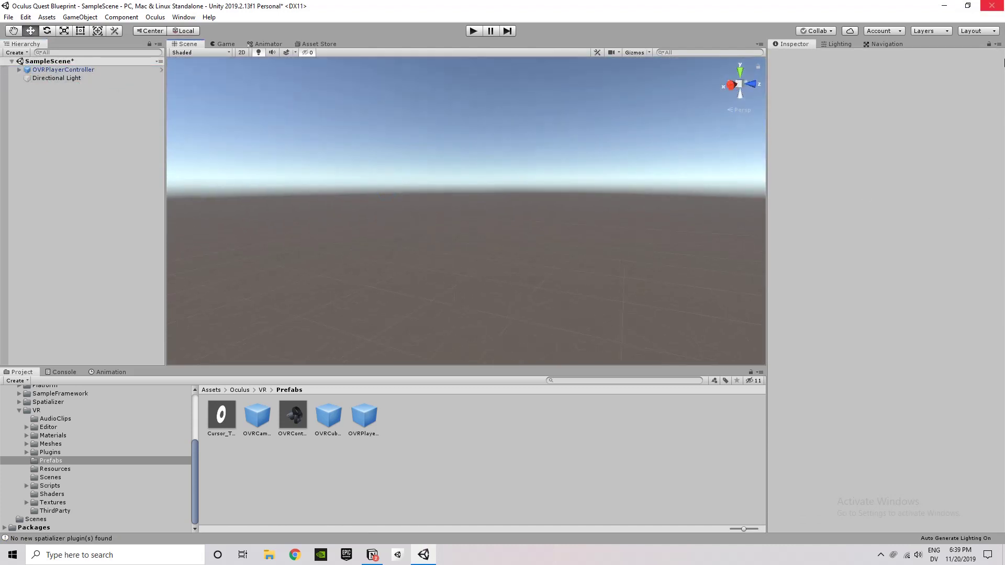
pyautogui.click(83, 70)
pyautogui.moveTo(417, 160); pyautogui.dragTo(534, 201, button='right')
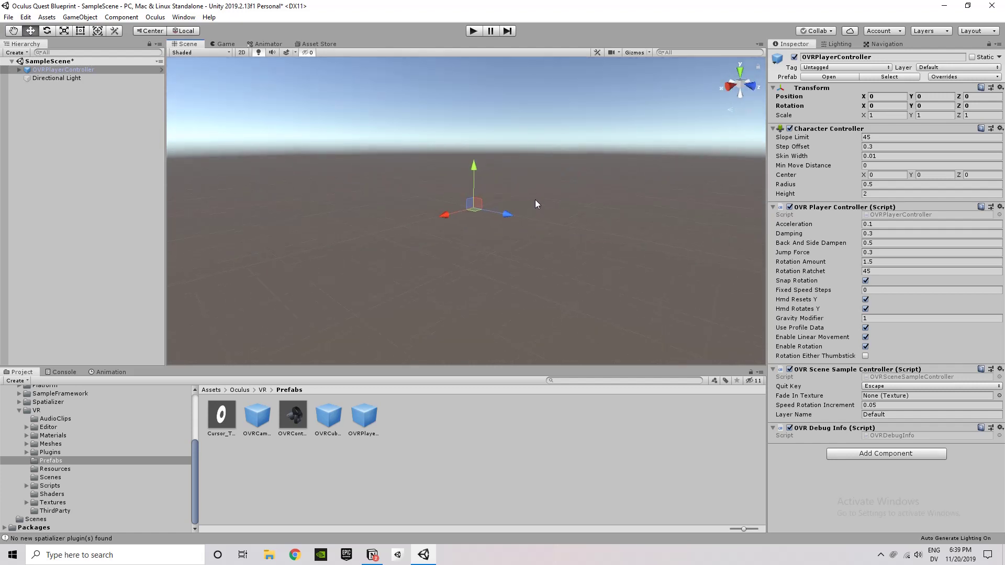
# Add a Terrain from the Hierarchy's 3D Object menu
pyautogui.rightClick(101, 157)
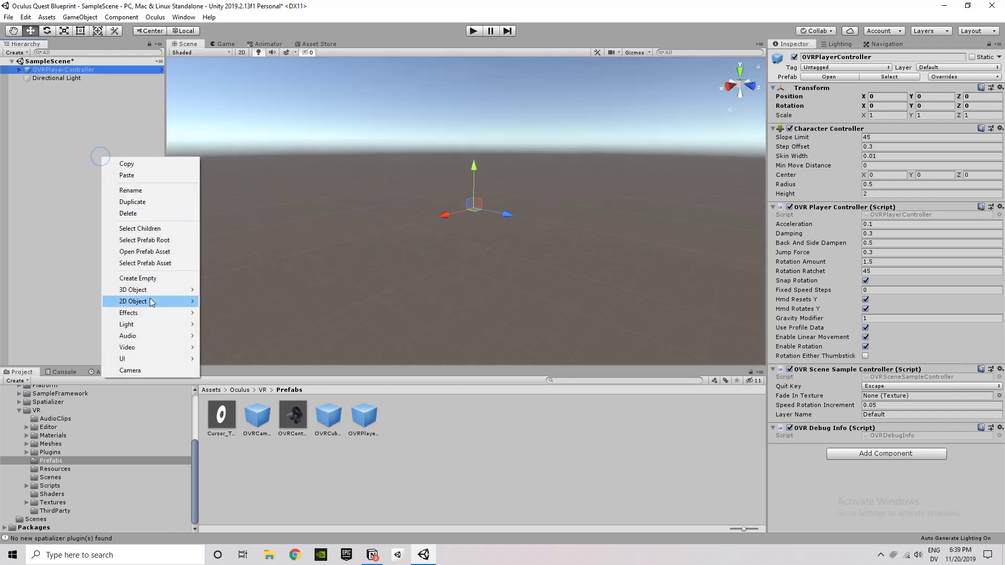
pyautogui.moveTo(155, 295)
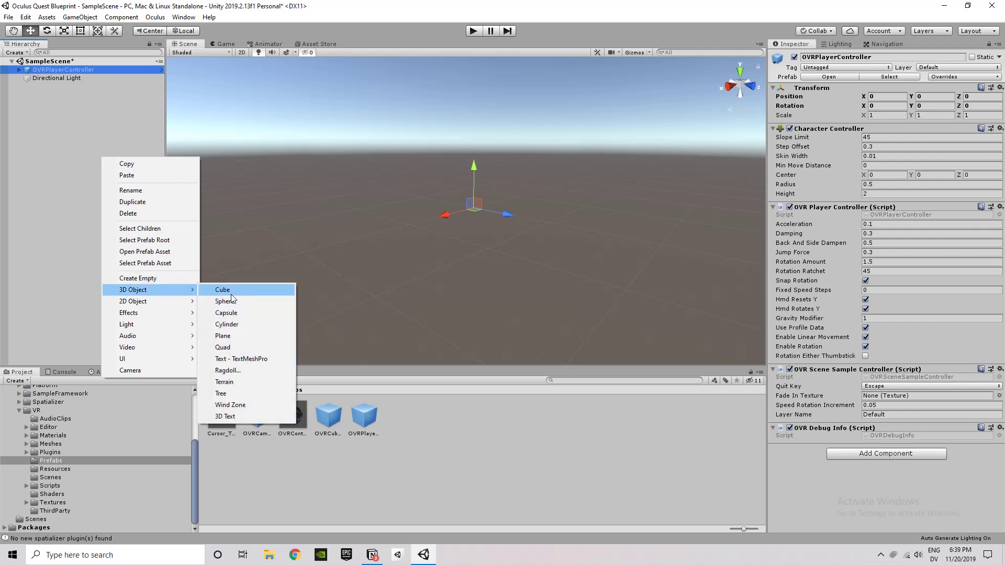
pyautogui.click(234, 381)
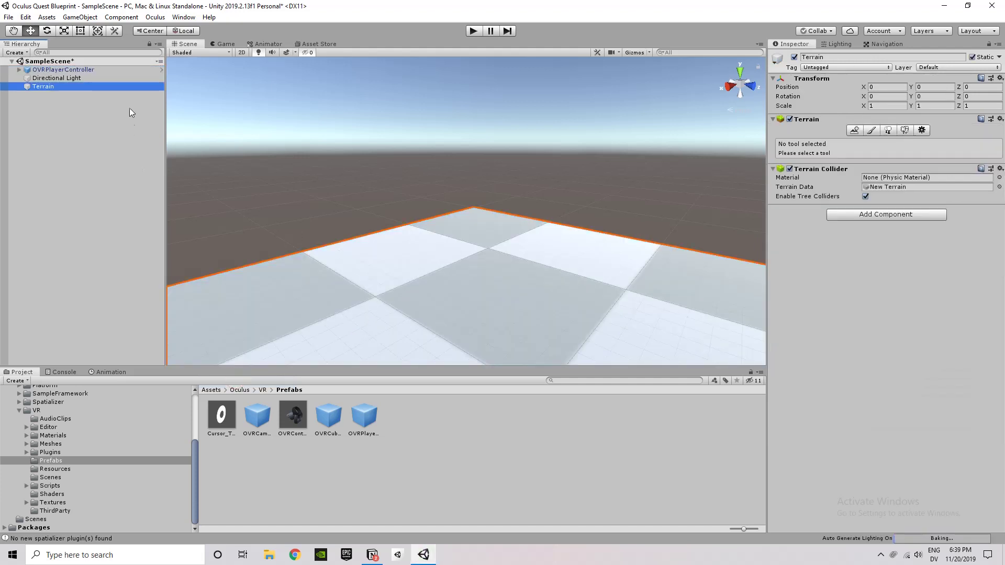
# Raise the OVRPlayerController to Y 0.501 above the terrain
pyautogui.click(92, 69)
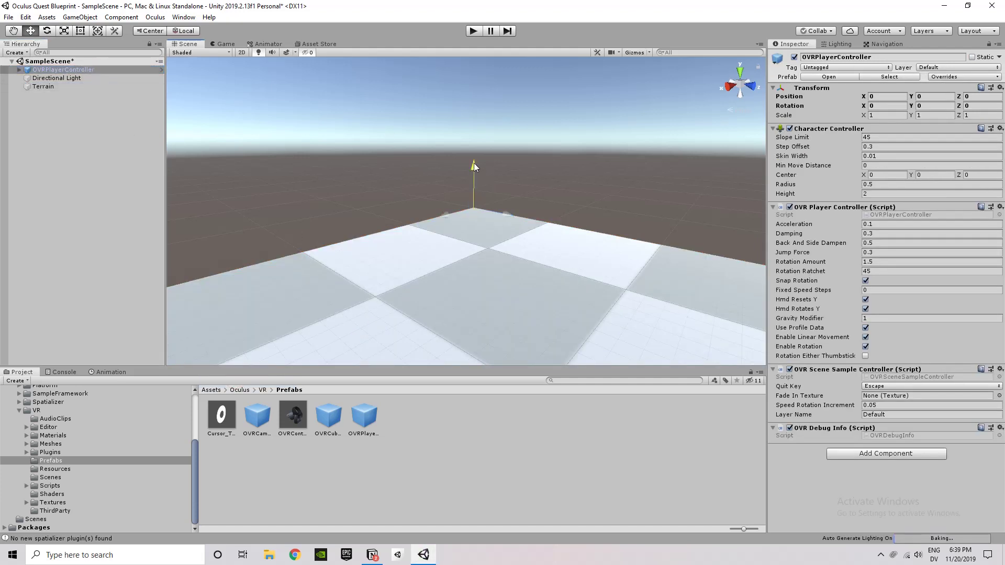
pyautogui.moveTo(474, 166); pyautogui.dragTo(474, 125)
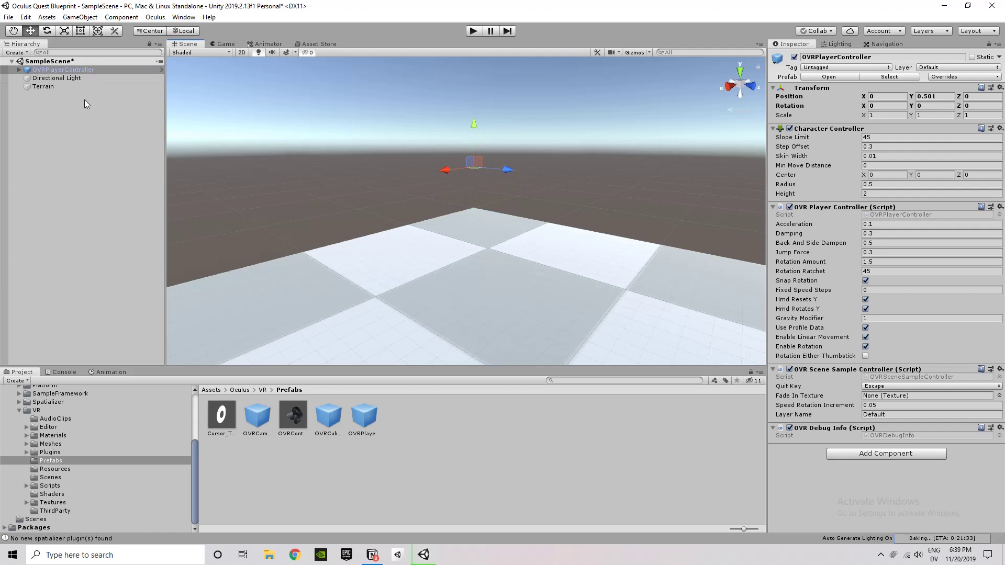
pyautogui.click(68, 85)
pyautogui.click(75, 70)
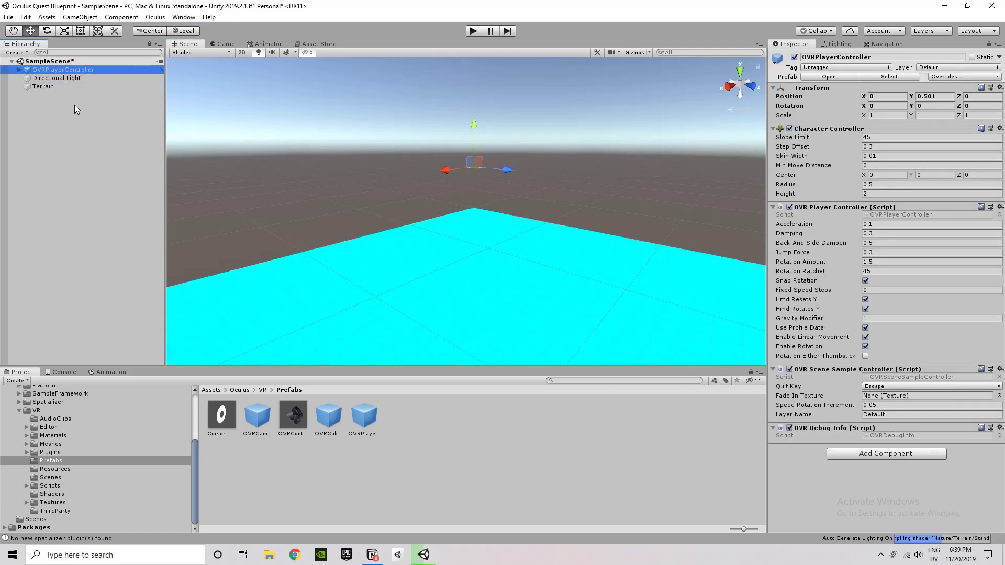
pyautogui.click(43, 87)
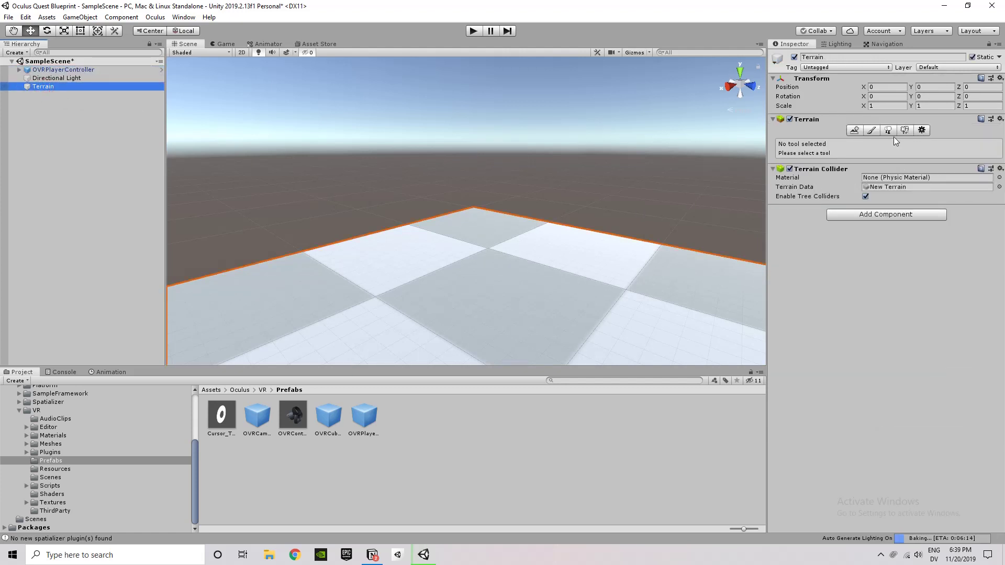
# Set the terrain's Width and Length to 100 in Terrain Settings
pyautogui.click(921, 130)
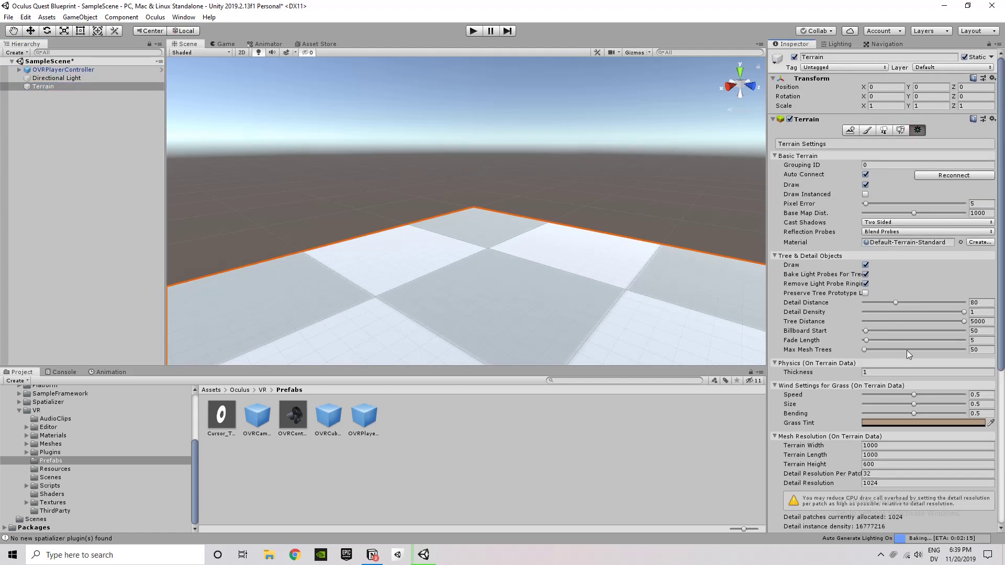
pyautogui.scroll(-3, 898, 403)
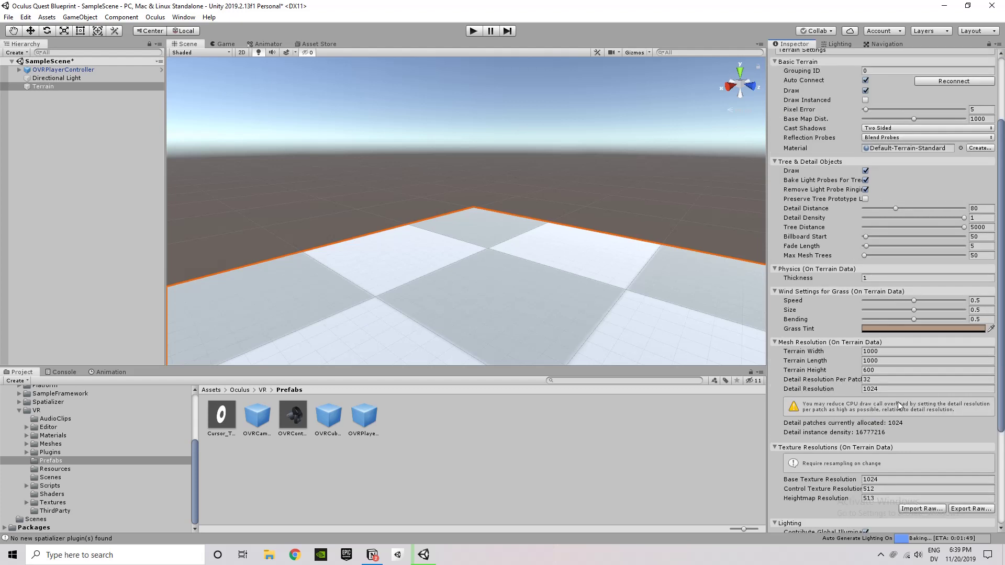
pyautogui.click(891, 352)
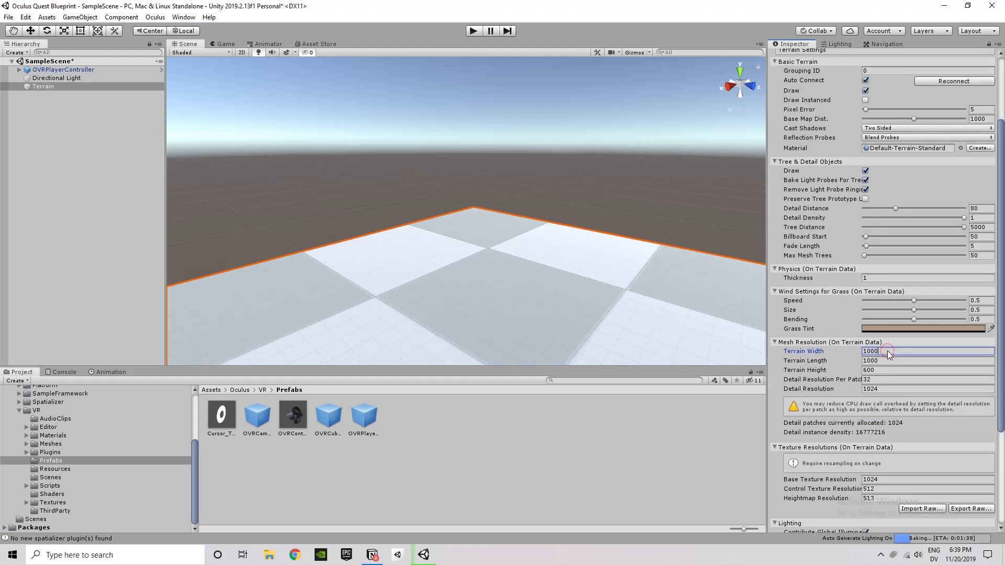
pyautogui.press('BackSpace')
pyautogui.press('Tab')
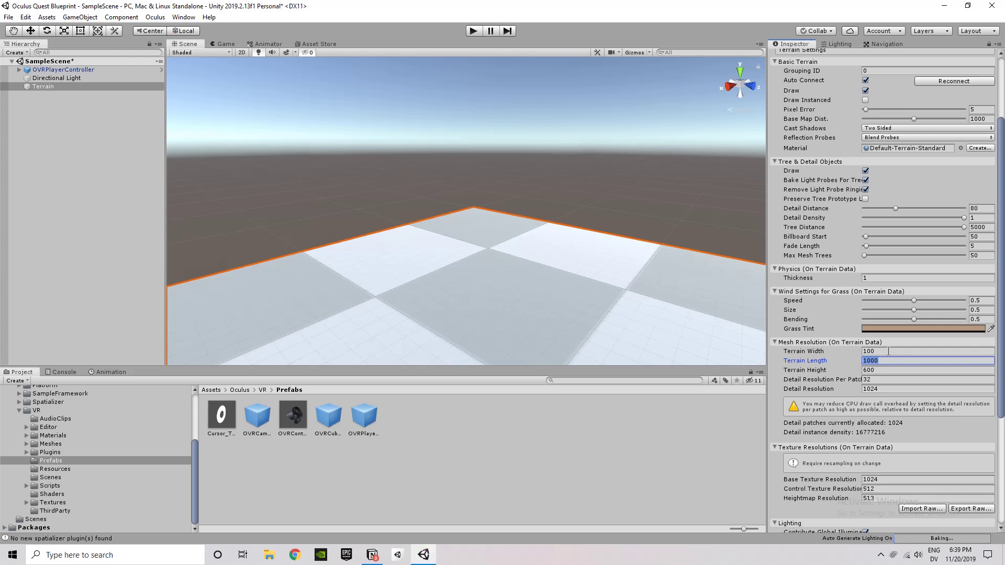
pyautogui.write('100')
pyautogui.scroll(3, 884, 354)
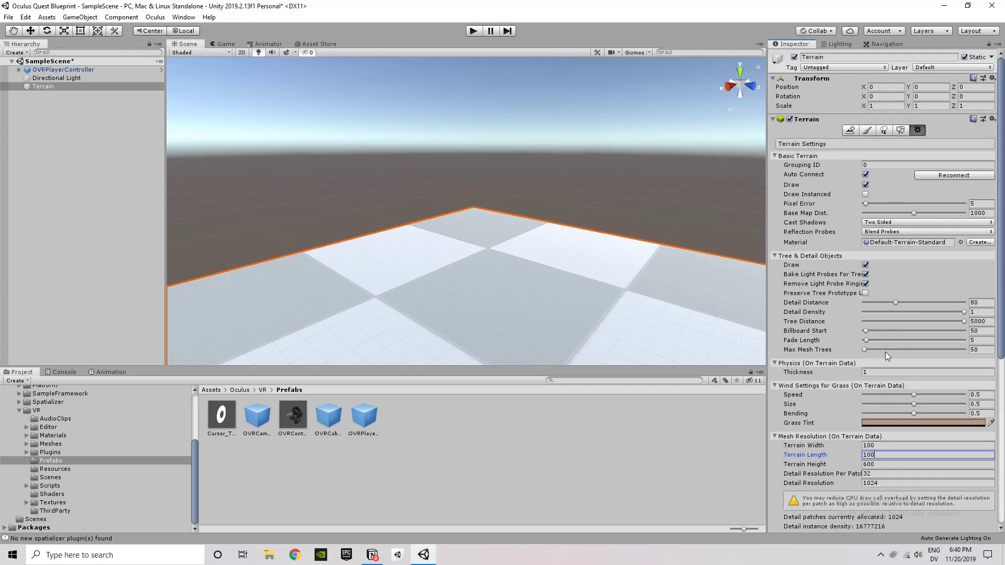
pyautogui.click(883, 465)
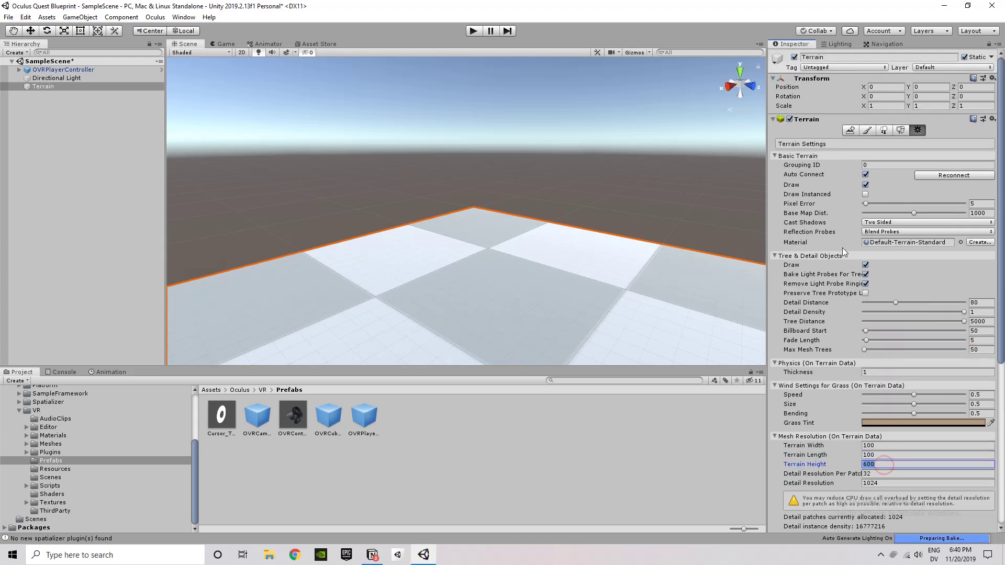
pyautogui.press('Return')
# Set the terrain's Transform Position X to -50
pyautogui.click(891, 85)
pyautogui.write('-50')
pyautogui.press('Tab')
pyautogui.press('Tab')
pyautogui.write('-50')
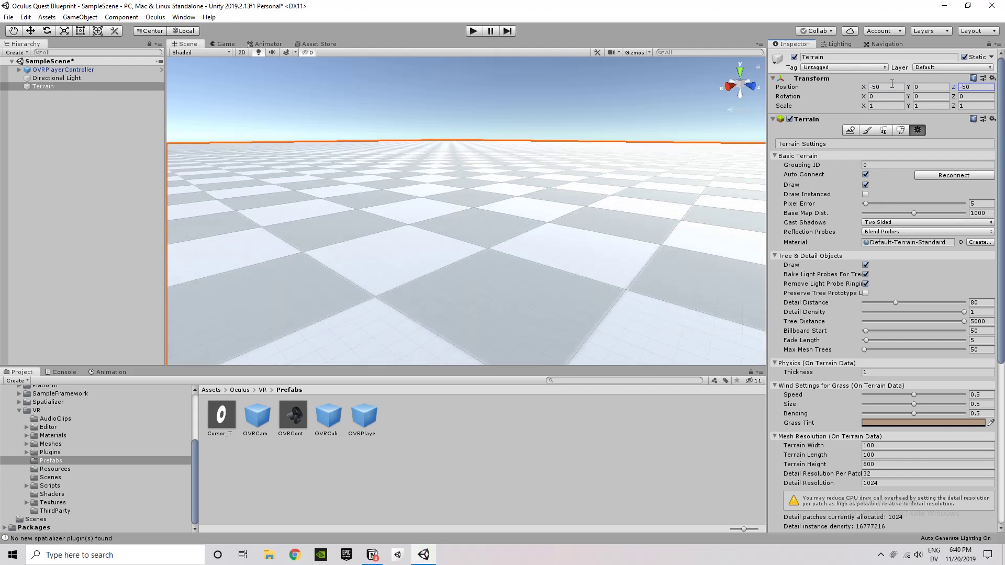
# Frame the OVRPlayerController and its OVRCameraRig and look around them in the Scene view
pyautogui.click(149, 70)
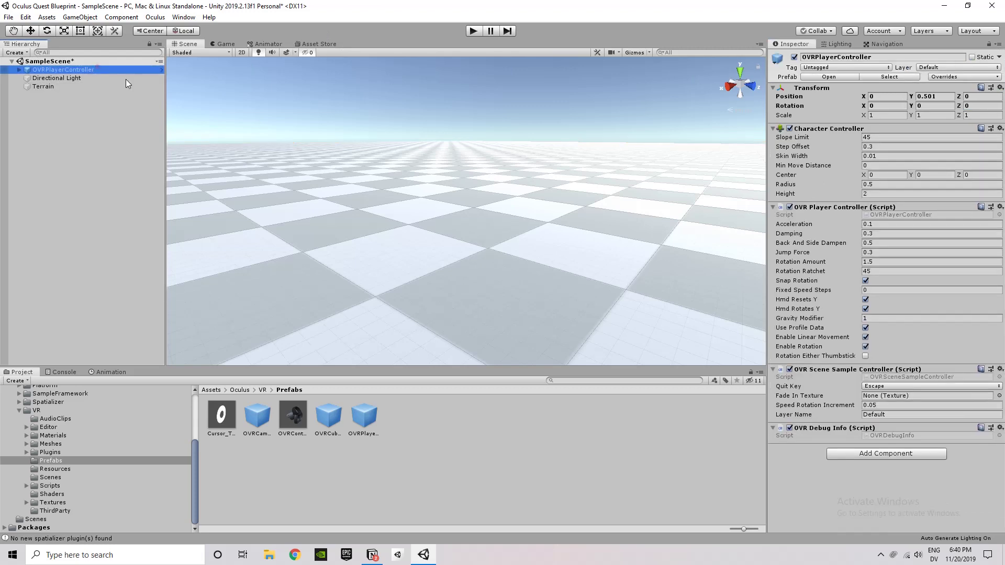
pyautogui.press('f')
pyautogui.moveTo(434, 141); pyautogui.dragTo(432, 200, button='right')
pyautogui.doubleClick(63, 70)
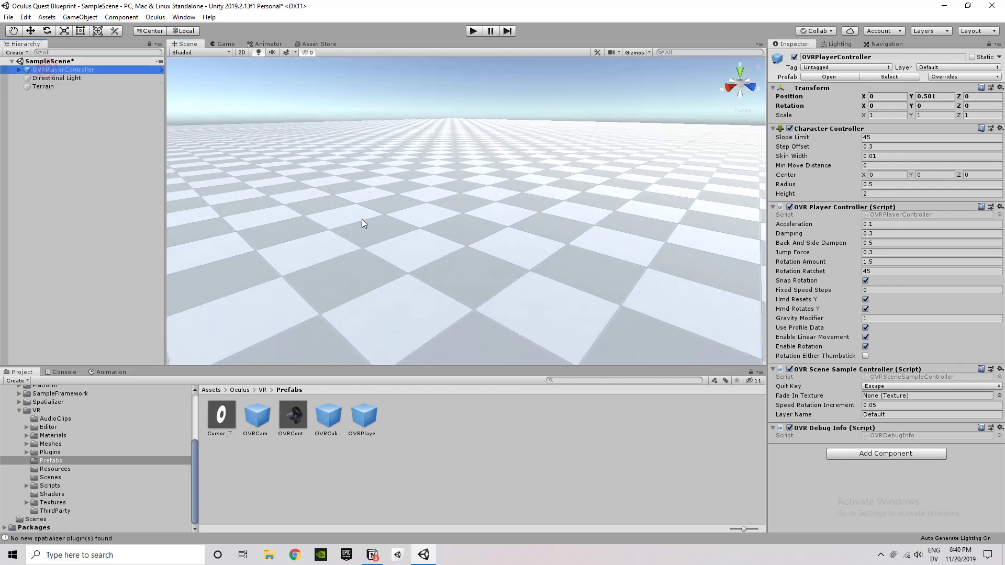
pyautogui.moveTo(362, 219); pyautogui.dragTo(423, 137, button='right')
pyautogui.scroll(3, 410, 253)
pyautogui.doubleClick(49, 69)
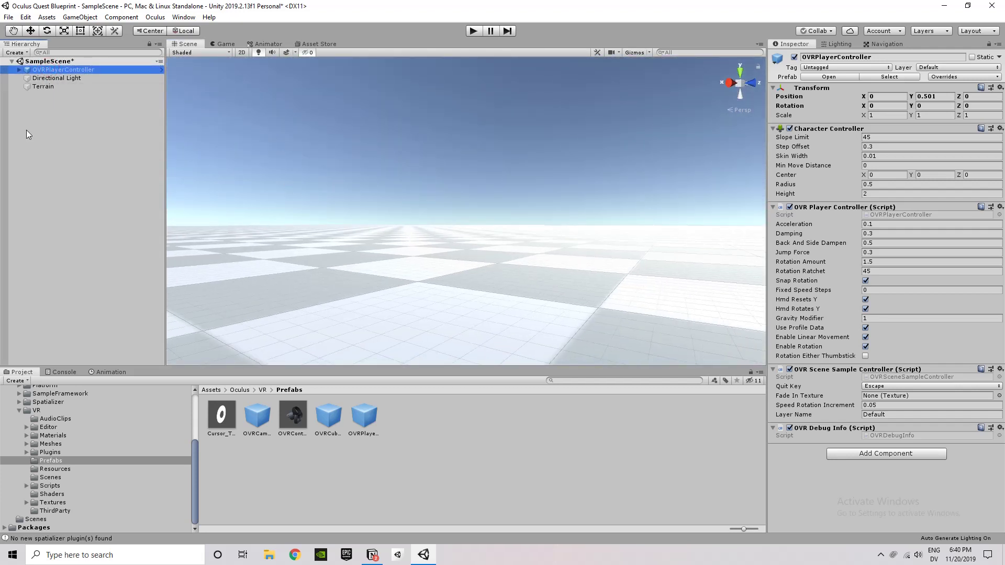
pyautogui.click(19, 69)
pyautogui.click(63, 86)
pyautogui.moveTo(380, 141); pyautogui.dragTo(395, 262, button='right')
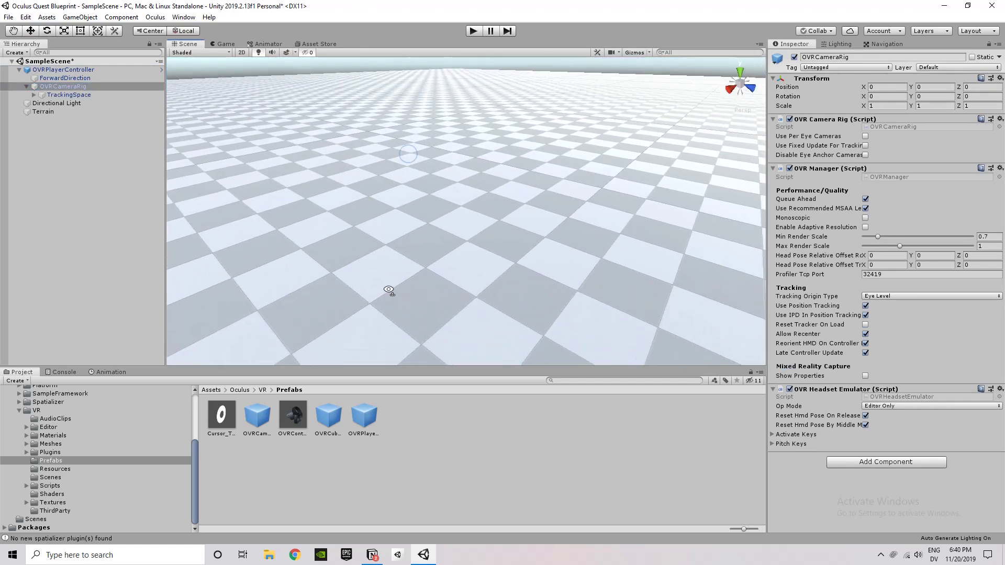
pyautogui.moveTo(388, 290); pyautogui.dragTo(833, 229, button='right')
pyautogui.moveTo(570, 243); pyautogui.dragTo(300, 221, button='right')
# Edit the OVRPlayerController's Position Y value
pyautogui.click(58, 70)
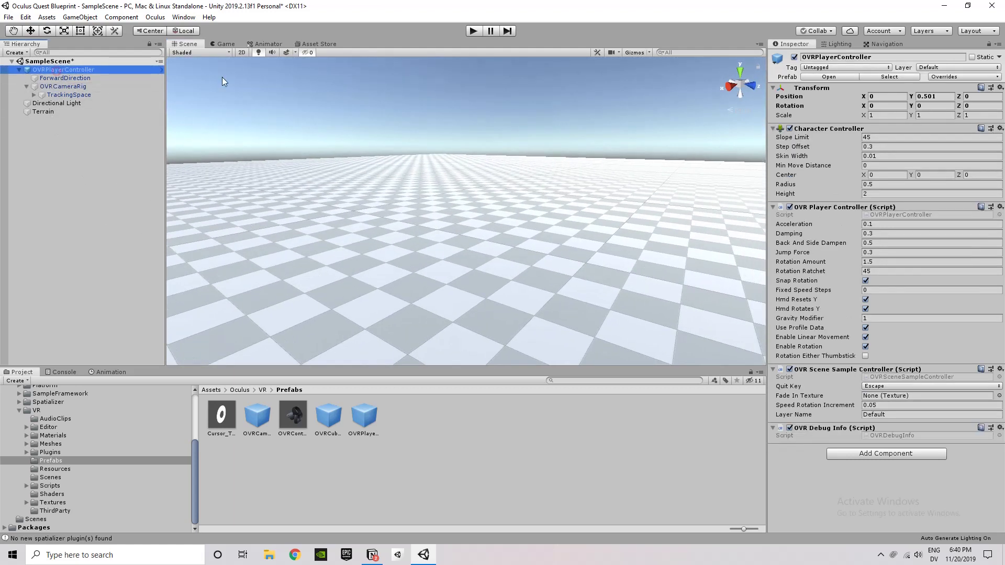
pyautogui.click(934, 97)
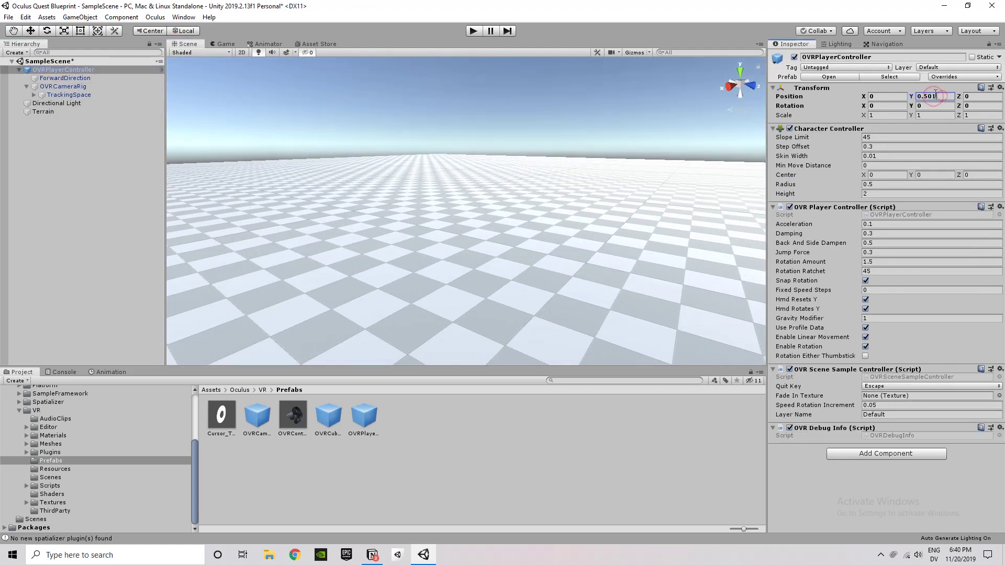
pyautogui.press('BackSpace')
pyautogui.press('BackSpace')
pyautogui.doubleClick(95, 69)
# Select the SampleScene entry and switch to the Notion Oculus setup notes
pyautogui.click(84, 62)
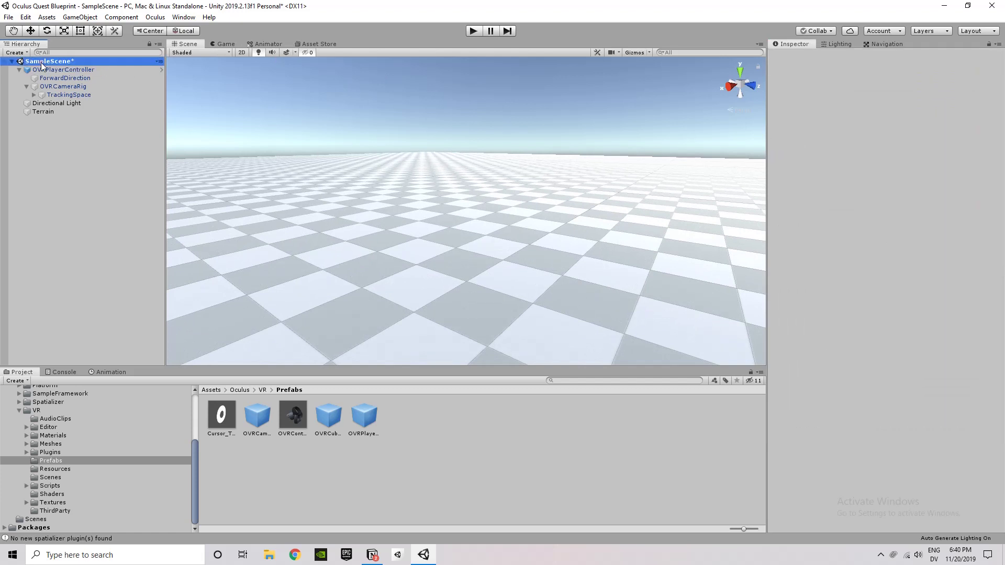
pyautogui.rightClick(106, 61)
pyautogui.click(77, 62)
pyautogui.hotkey('alt', 'Tab')
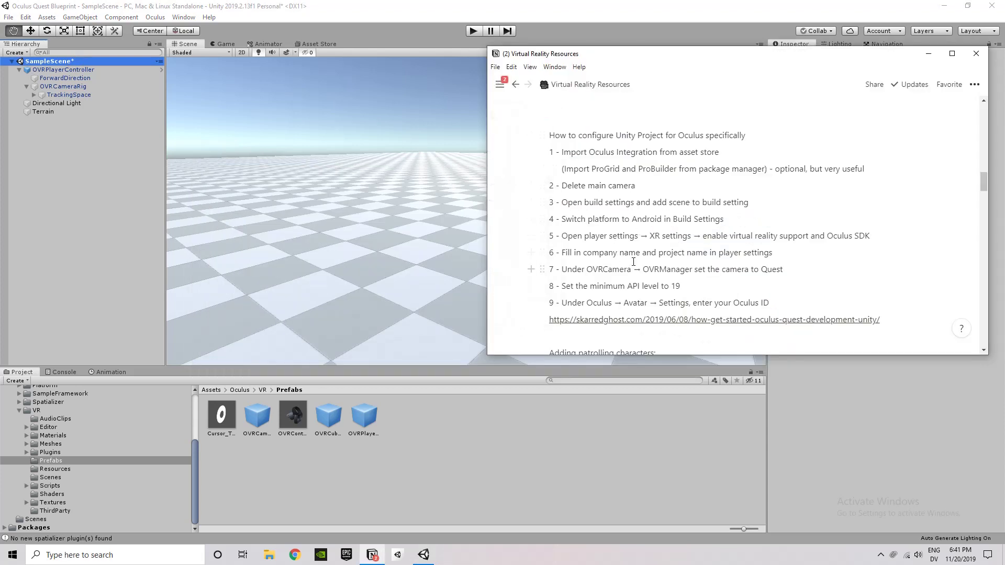
# Back in Unity, inspect the OVRCubemapCaptureProbe, OVRPlayerController, OVRCameraRig and OVRControllerPrefab prefabs
pyautogui.click(373, 264)
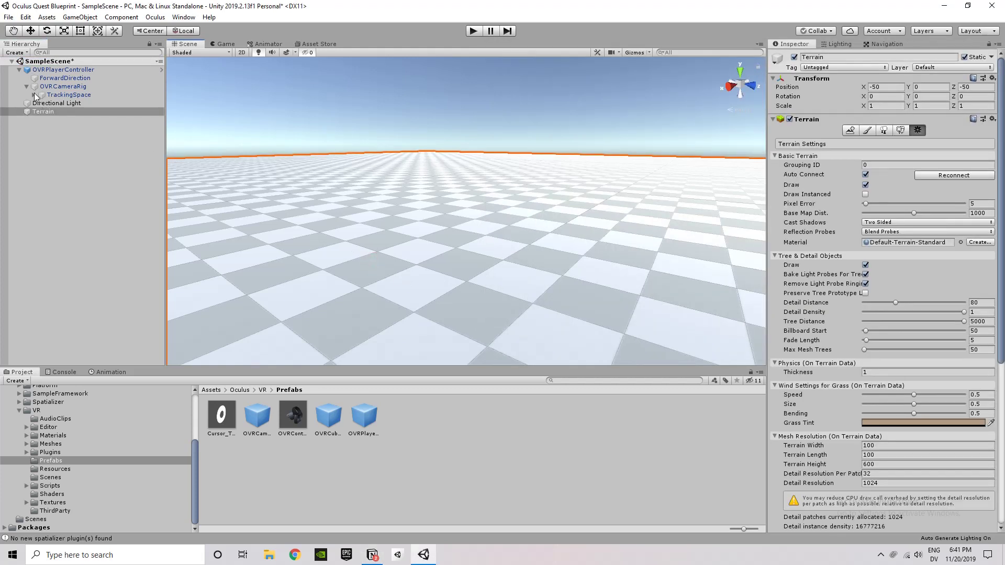
pyautogui.moveTo(321, 417); pyautogui.dragTo(320, 402)
pyautogui.click(328, 417)
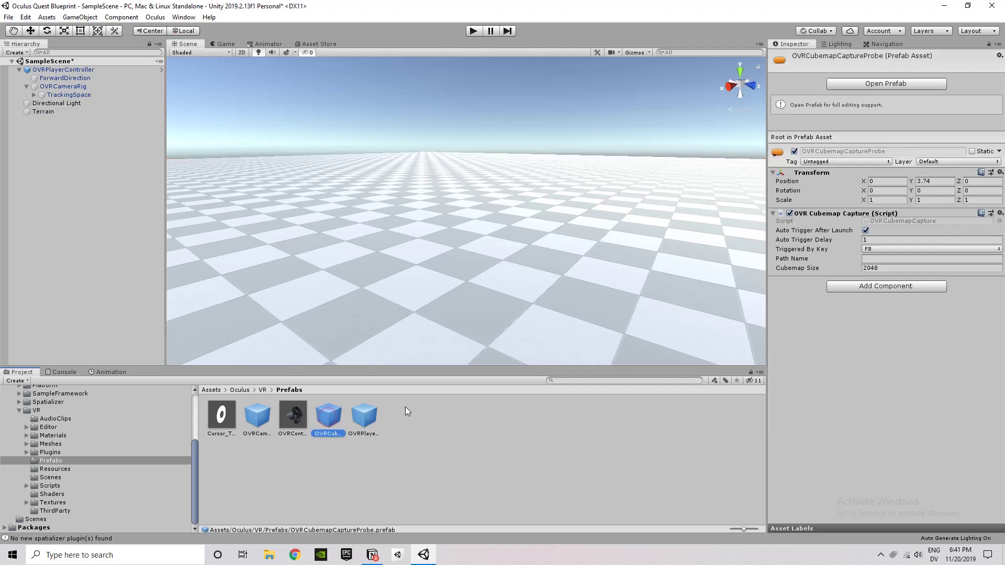
pyautogui.click(365, 416)
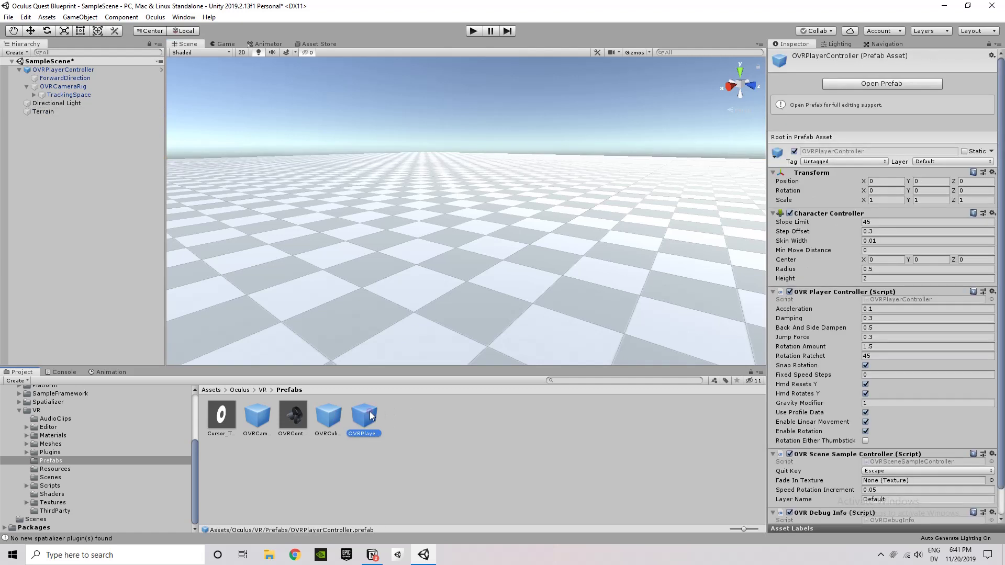
pyautogui.click(257, 417)
pyautogui.click(299, 414)
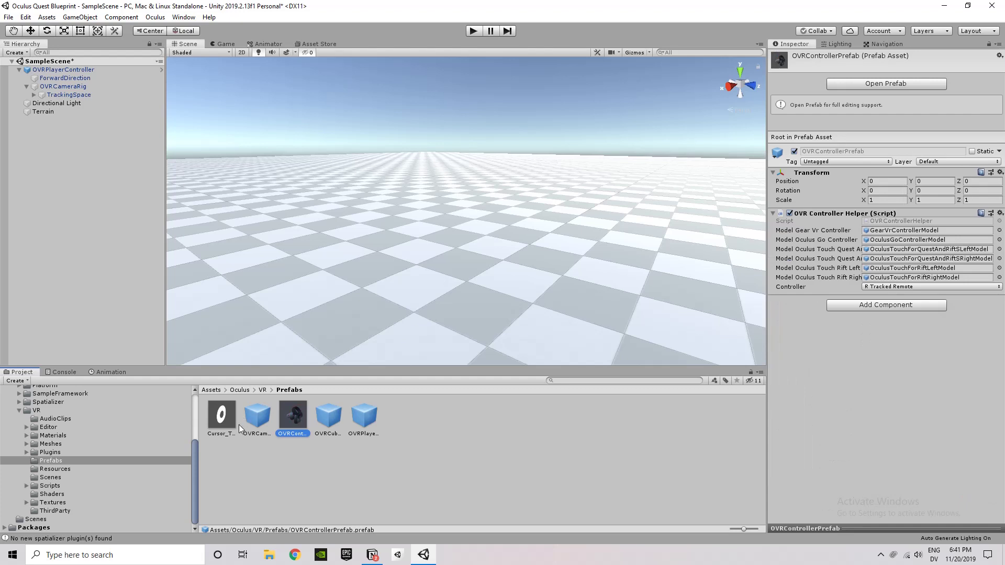
# Search project assets for 'avatar' and inspect LocalAvatar, LocalAvatarWithGrab and AvatarGrabberLeft
pyautogui.click(40, 463)
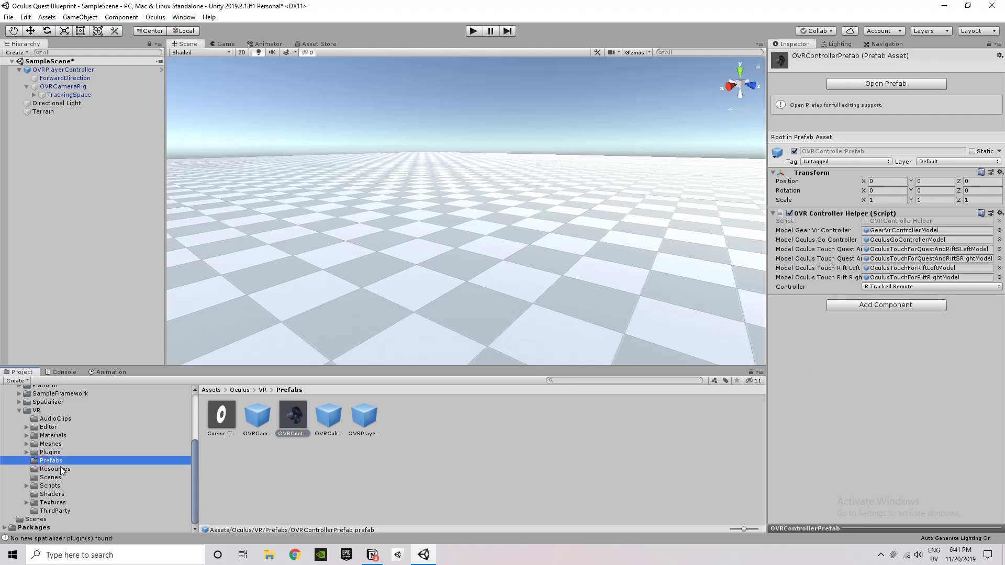
pyautogui.click(609, 377)
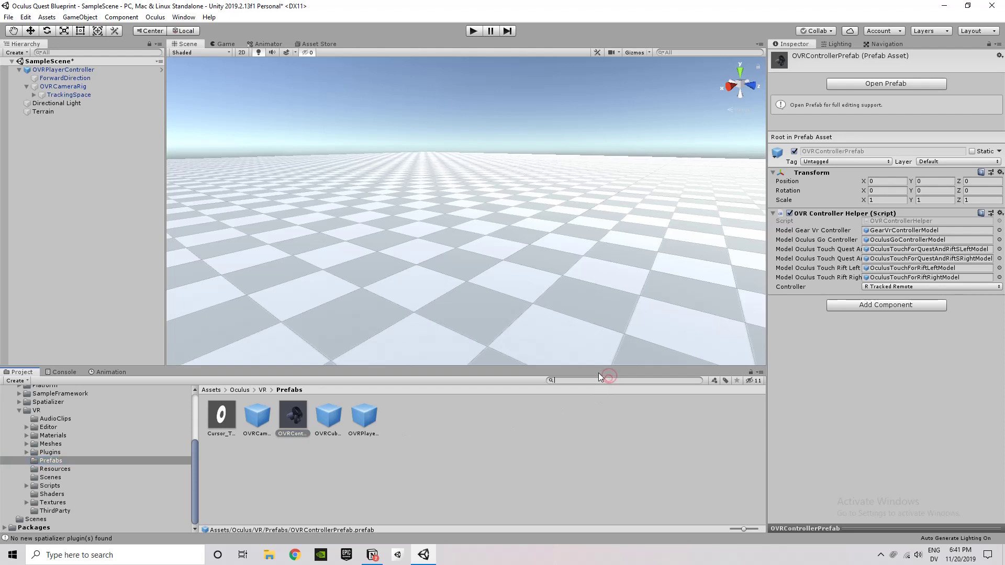
pyautogui.write('avatar')
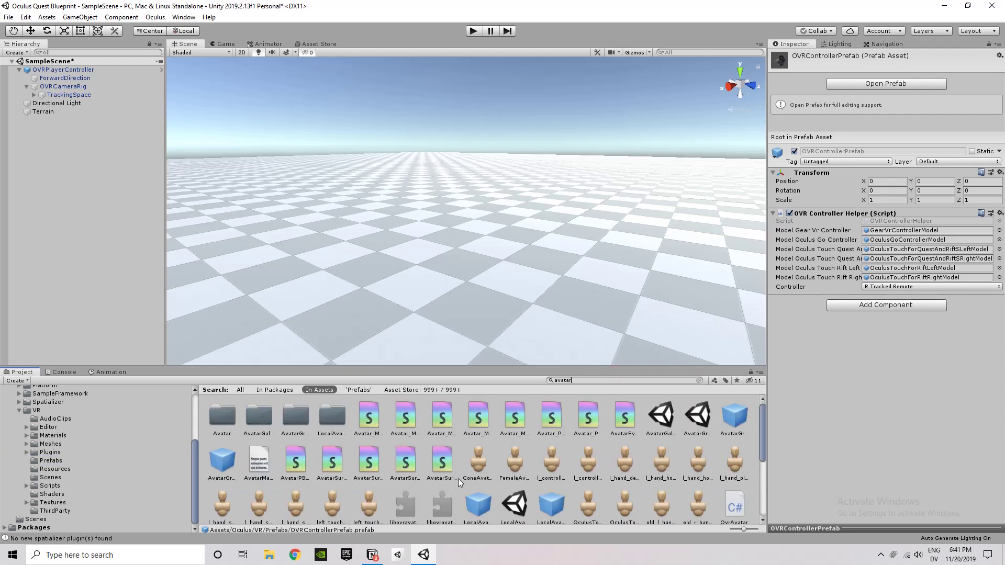
pyautogui.scroll(-2, 460, 473)
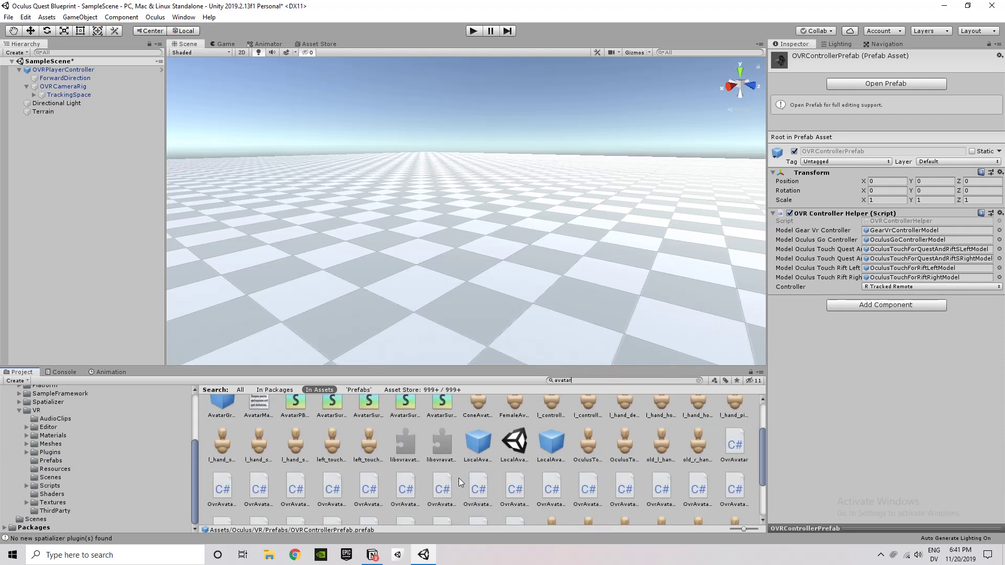
pyautogui.click(476, 451)
pyautogui.scroll(1, 476, 452)
pyautogui.click(551, 470)
pyautogui.scroll(1, 484, 459)
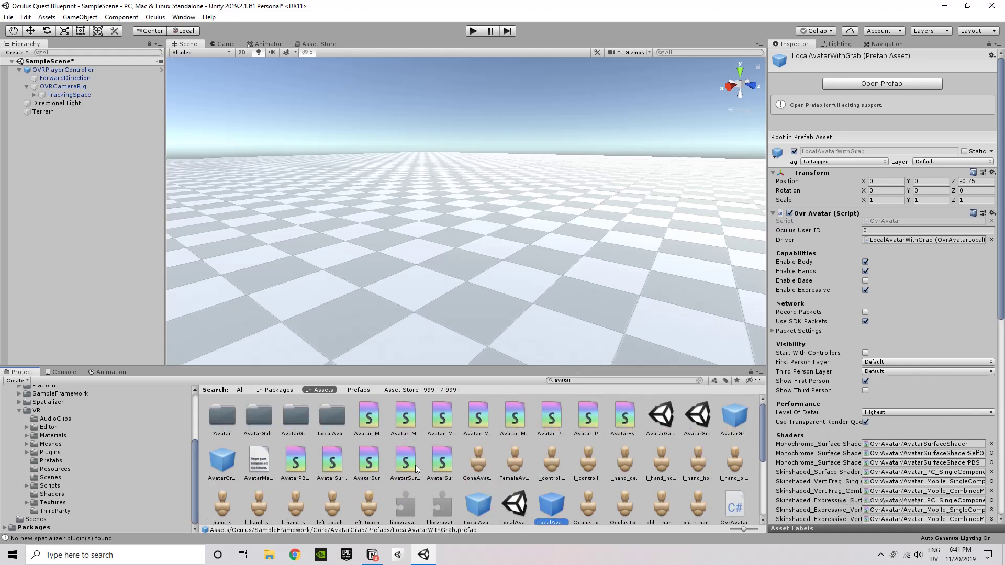
pyautogui.click(718, 421)
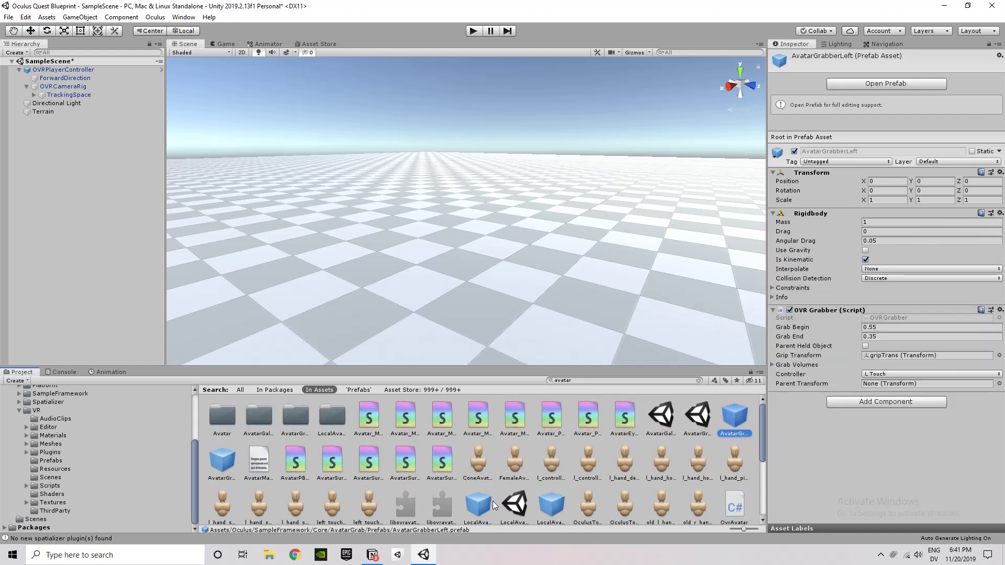
pyautogui.click(464, 490)
# Drag the LocalAvatar prefab under OVRCameraRig's TrackingSpace in the Hierarchy
pyautogui.click(471, 497)
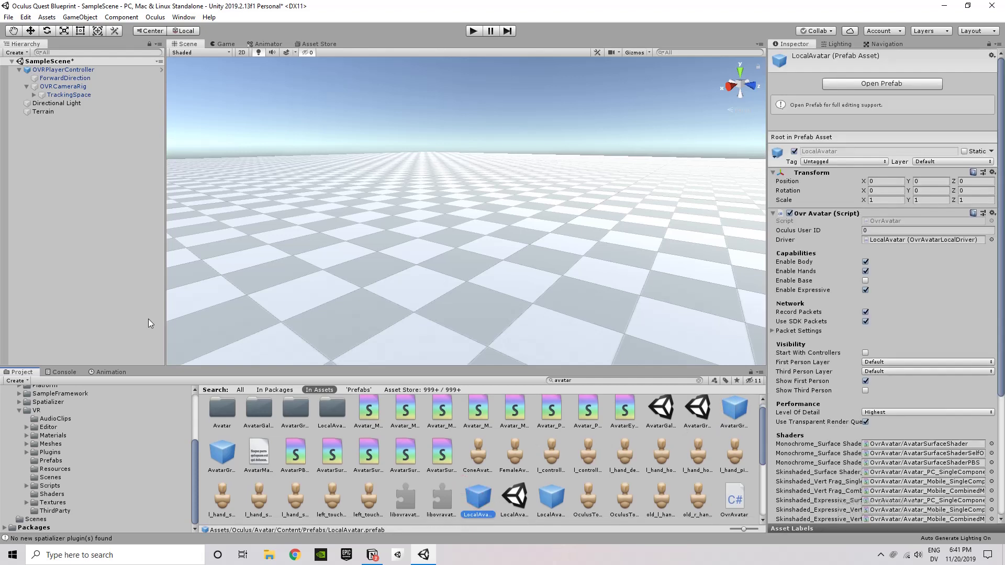
pyautogui.click(34, 95)
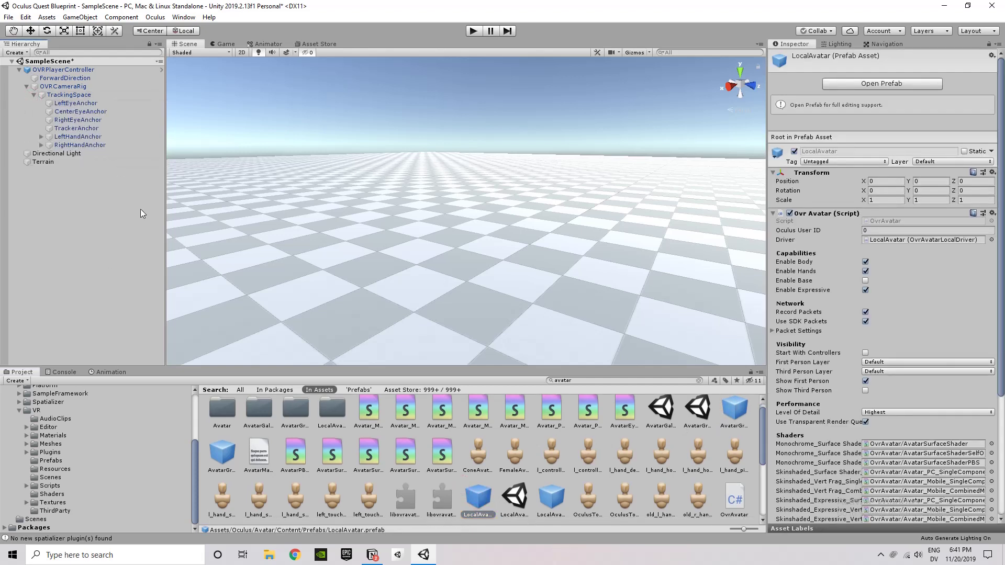
pyautogui.click(475, 503)
pyautogui.moveTo(474, 502); pyautogui.dragTo(67, 99)
pyautogui.click(68, 95)
# Inspect LocalAvatar, OVRPlayerController and Terrain, then glance at the Notion notes
pyautogui.click(72, 154)
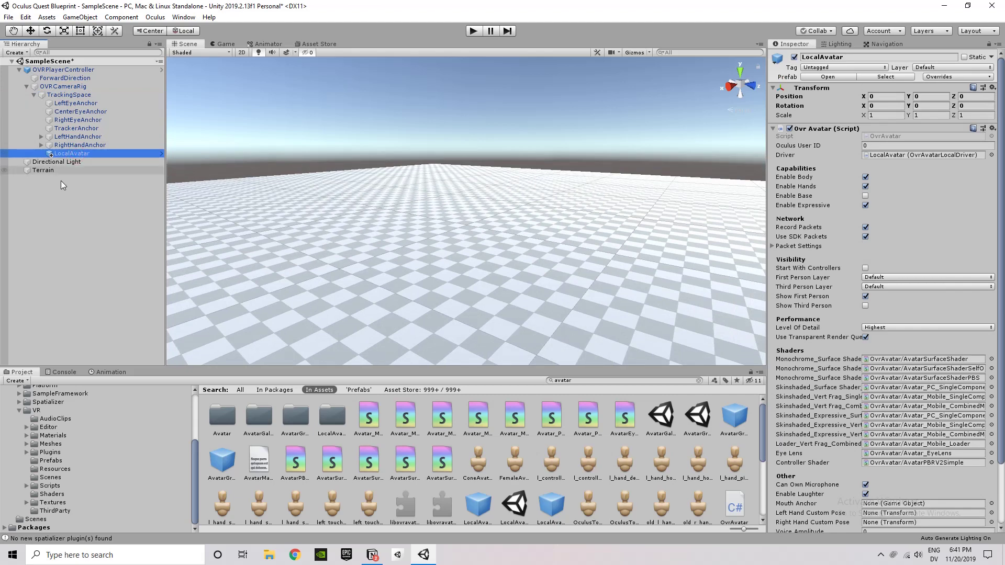
pyautogui.click(63, 69)
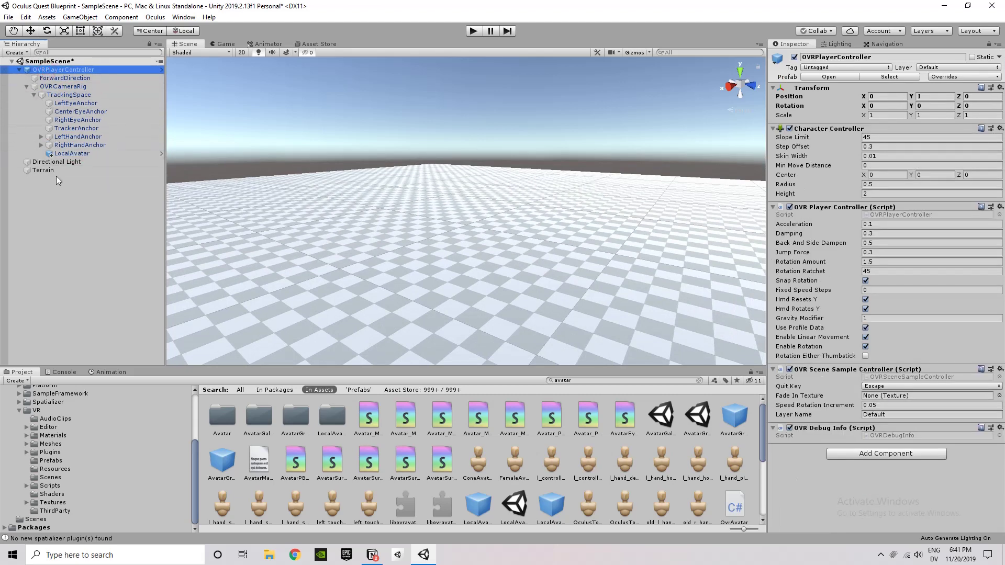
pyautogui.click(53, 171)
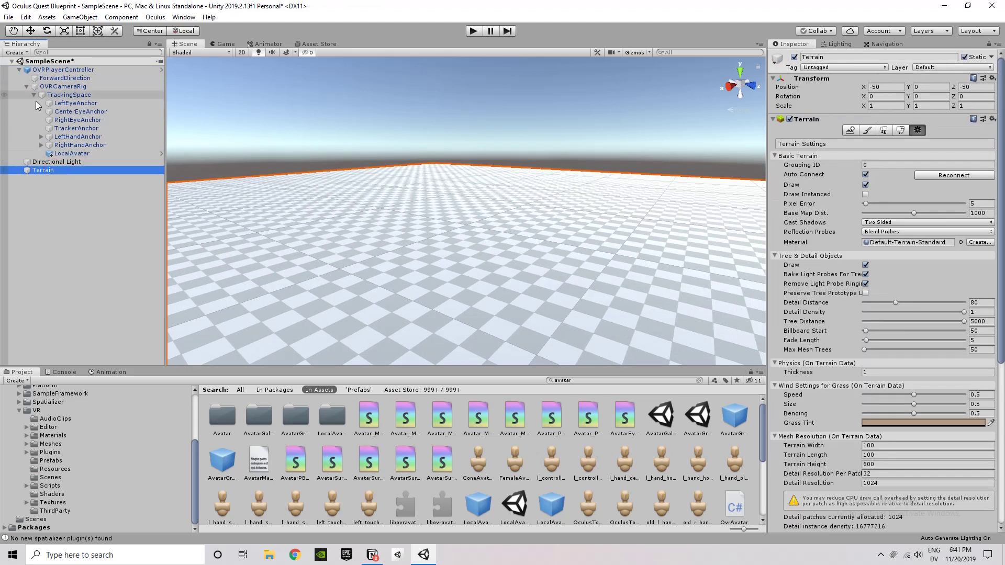
pyautogui.click(39, 70)
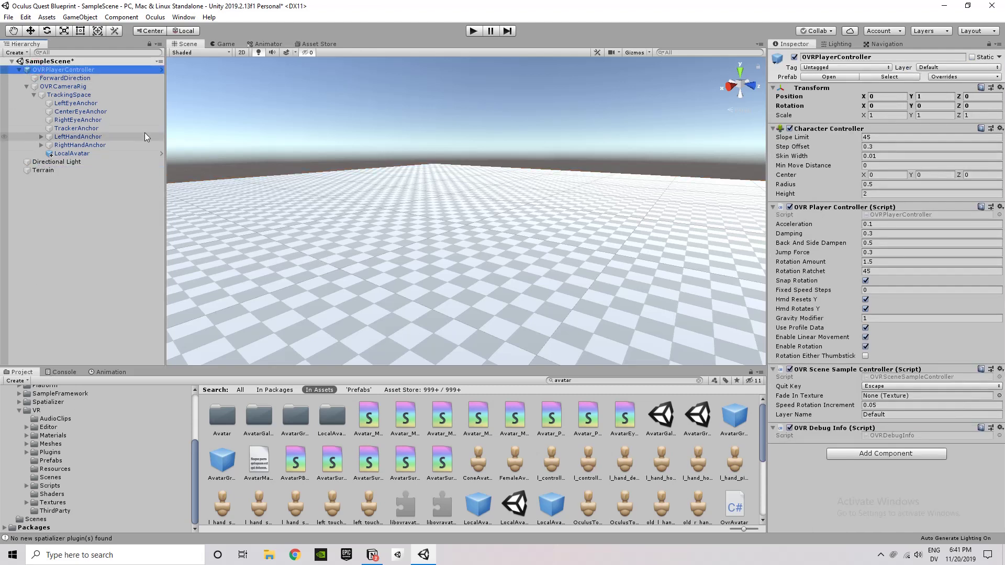
pyautogui.hotkey('alt', 'Tab')
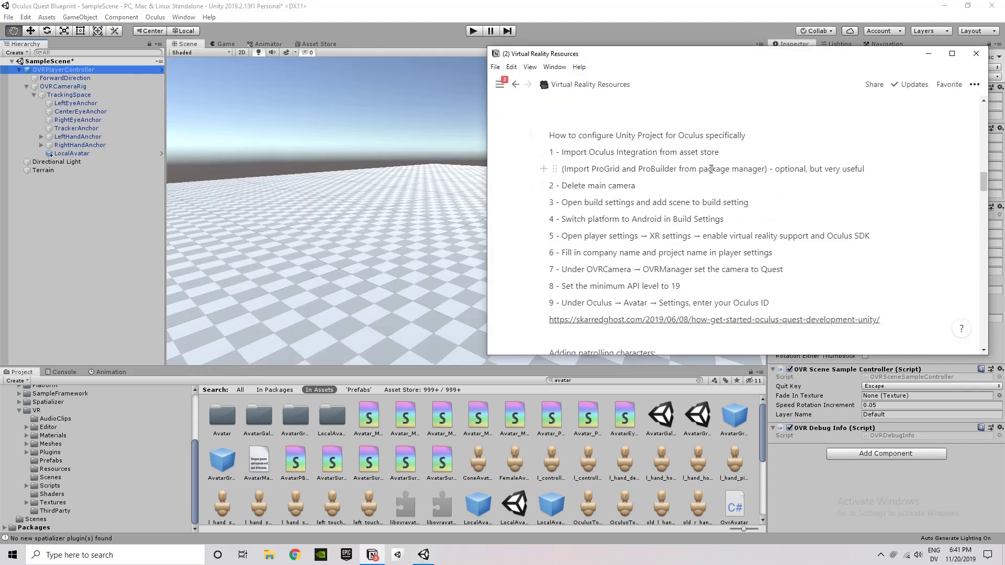
pyautogui.click(400, 35)
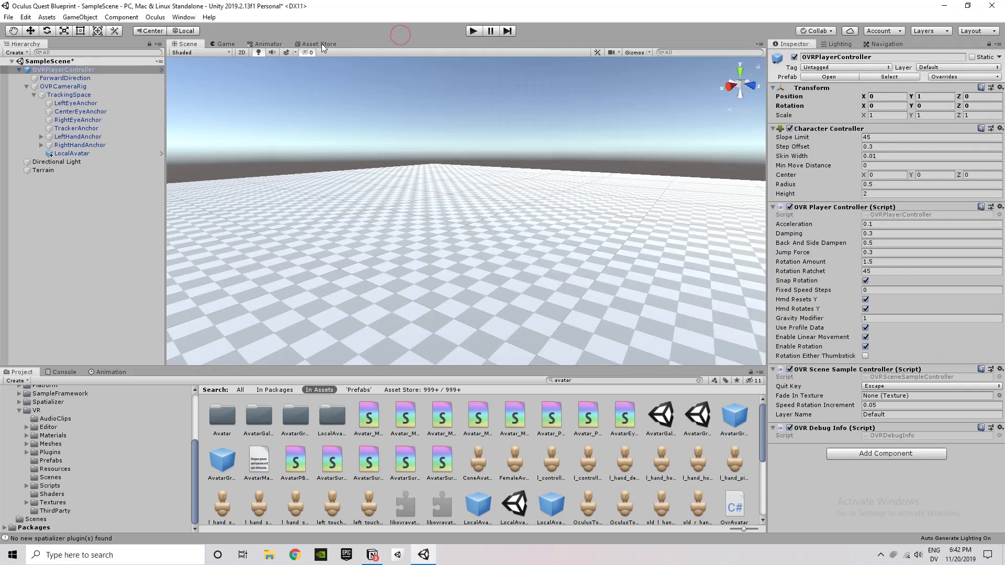
# Browse the Assets, Edit and Component menus, then open Window > Package Manager
pyautogui.click(45, 19)
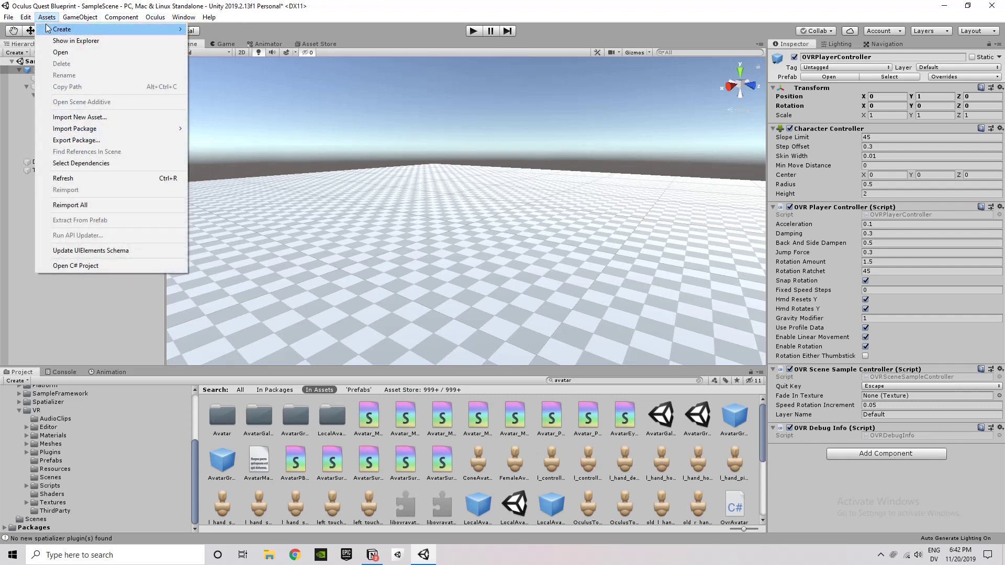
pyautogui.moveTo(104, 130)
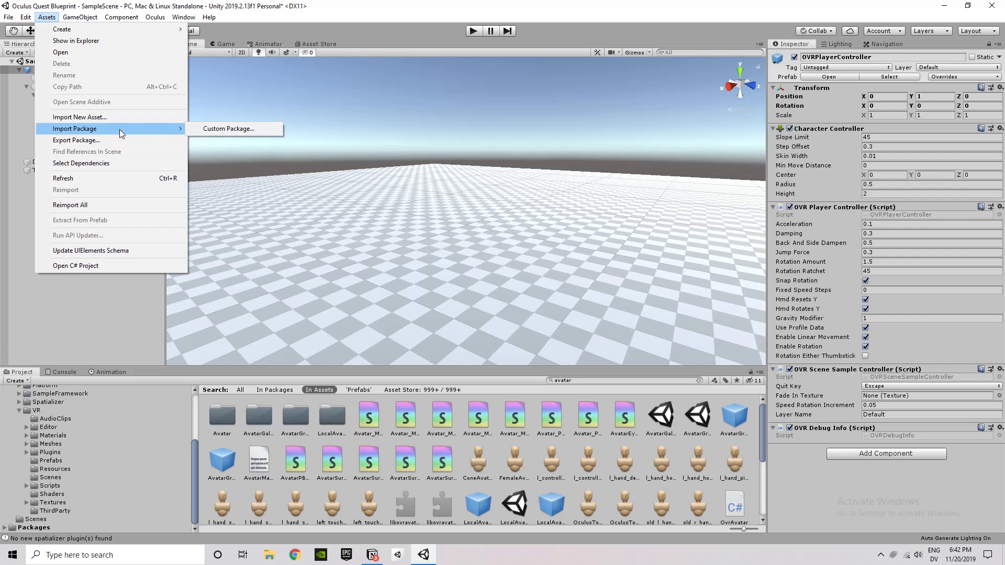
pyautogui.moveTo(26, 19)
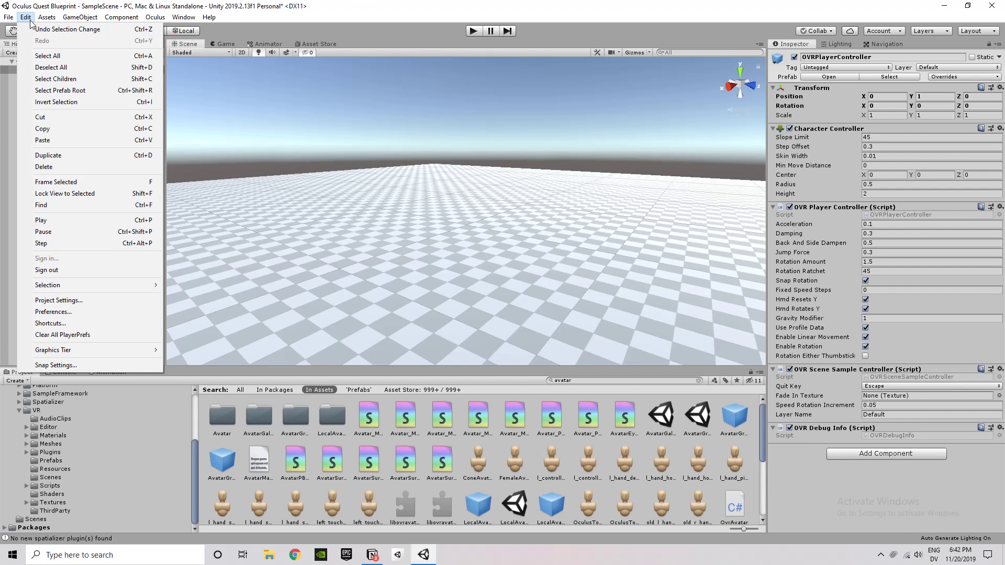
pyautogui.moveTo(65, 20)
pyautogui.moveTo(120, 16)
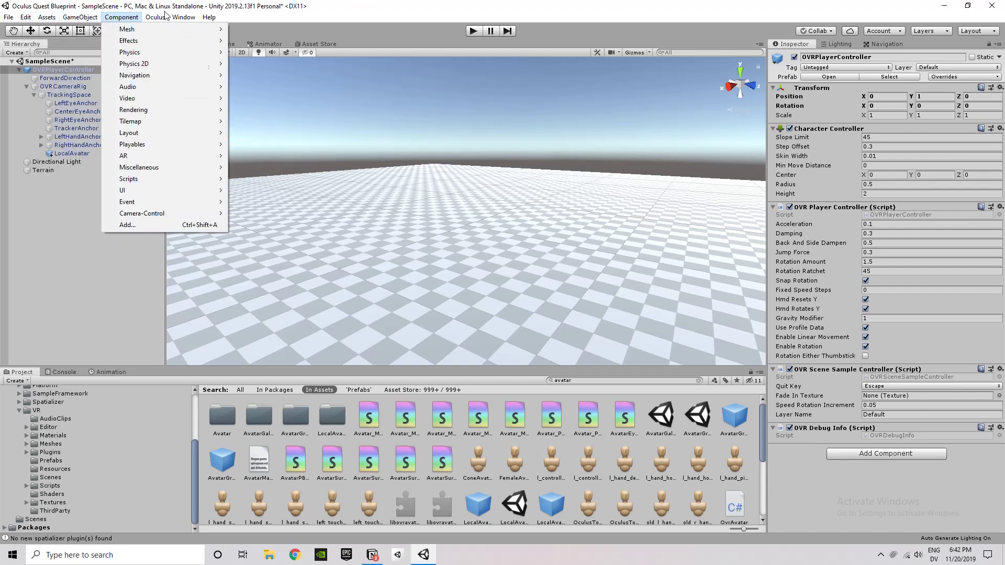
pyautogui.moveTo(162, 19)
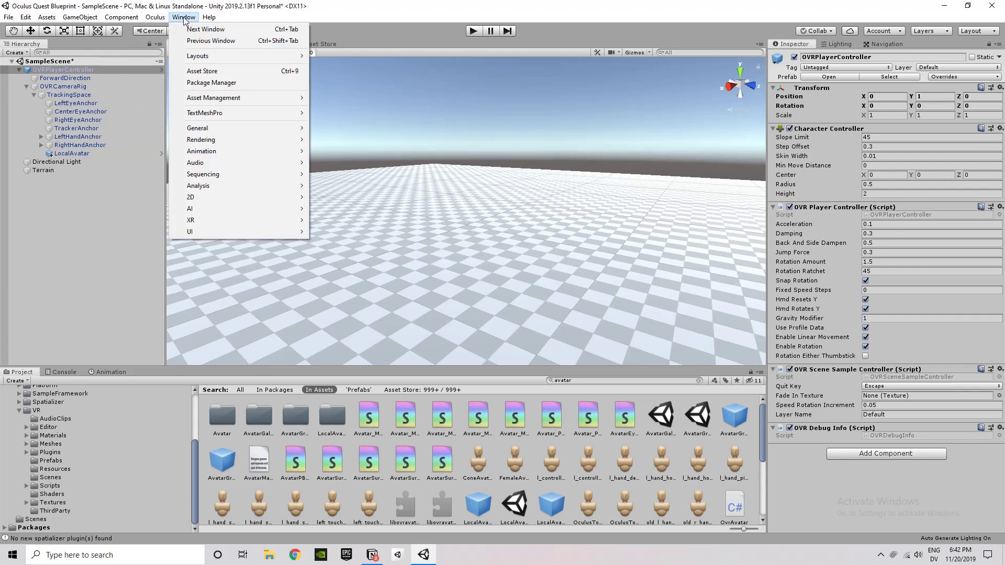
pyautogui.click(228, 85)
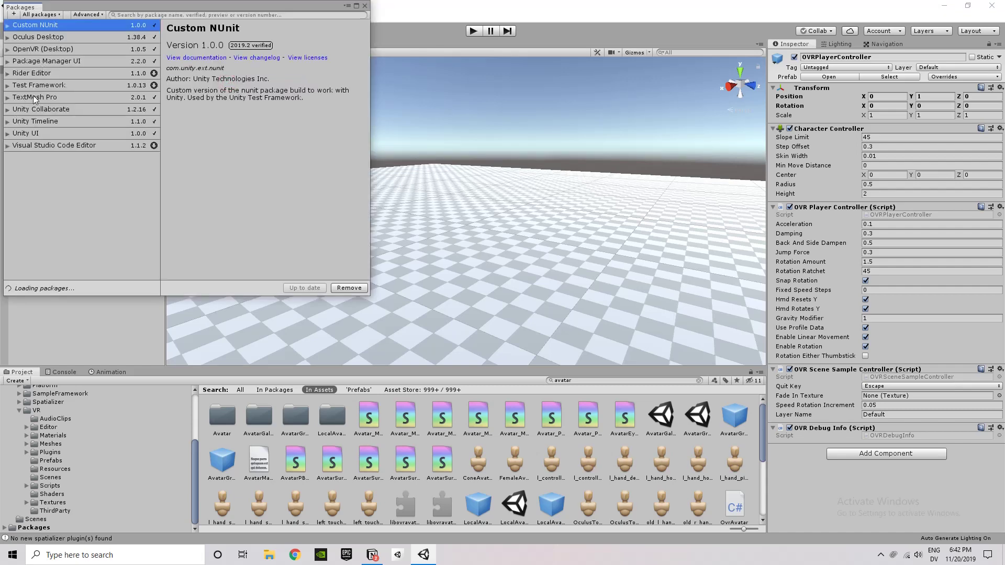
# Search the package list for 'progrid', check the package source filter, then clear the search
pyautogui.click(143, 15)
pyautogui.write('progrid')
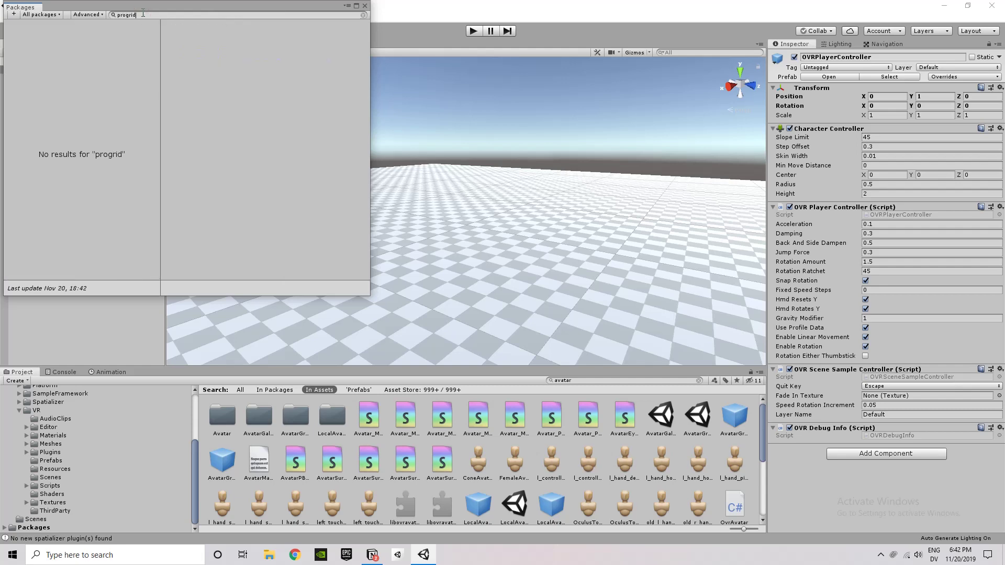
pyautogui.click(56, 14)
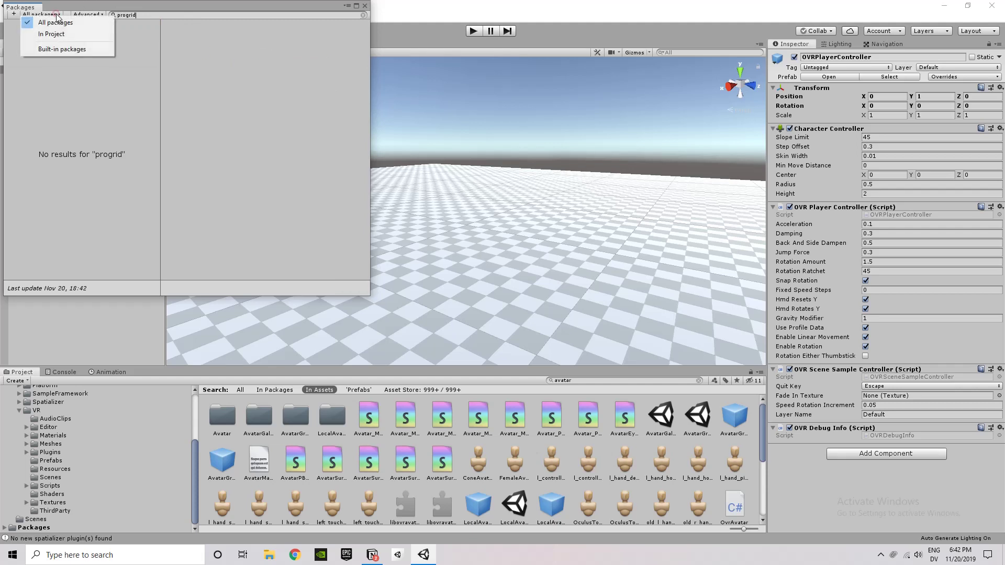
pyautogui.click(55, 22)
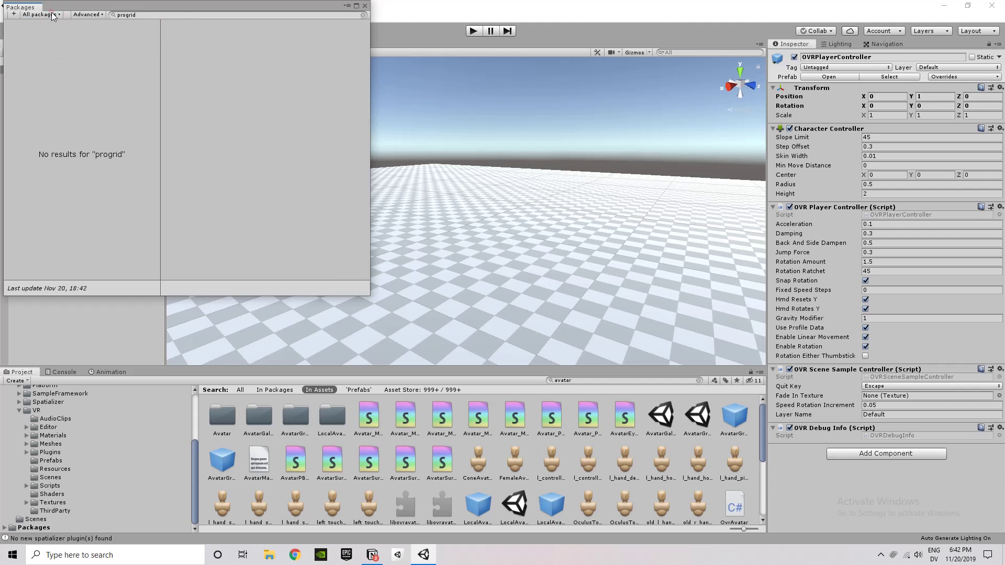
pyautogui.click(148, 16)
pyautogui.press('BackSpace')
# Look over the ProBuilder package details, checking the setup notes in Notion along the way
pyautogui.scroll(-5, 114, 158)
pyautogui.scroll(-1, 117, 160)
pyautogui.click(7, 215)
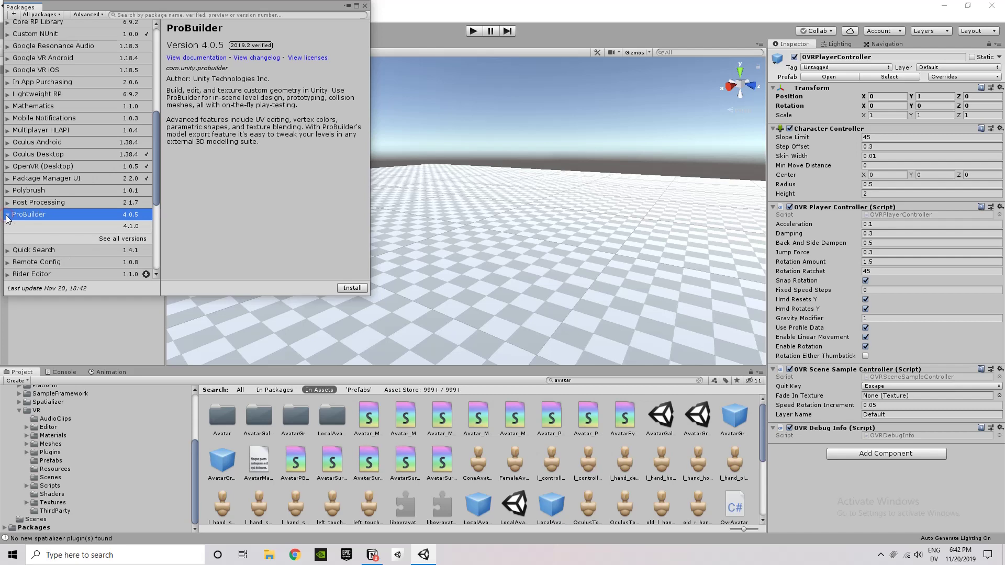
pyautogui.click(7, 217)
pyautogui.hotkey('alt', 'Tab')
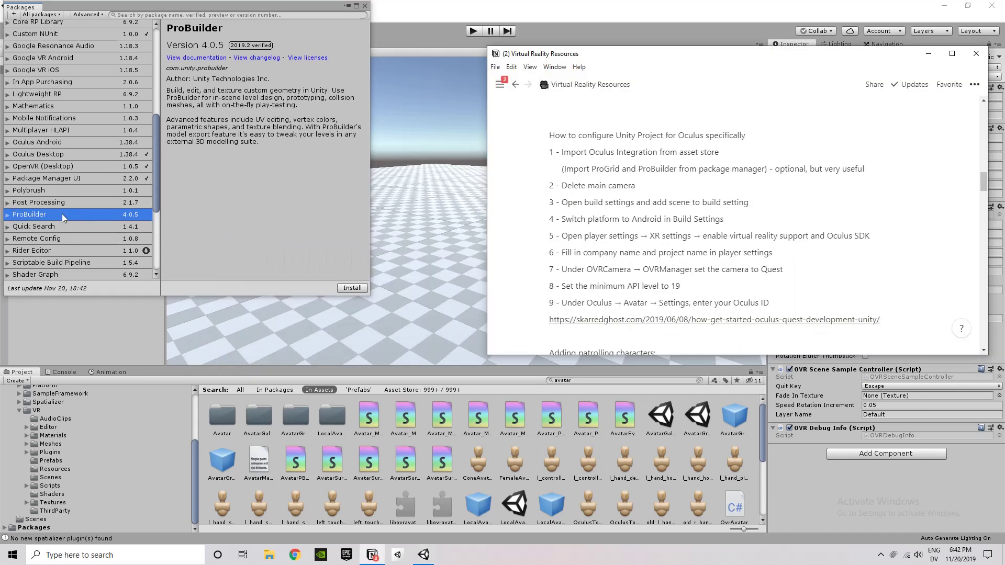
pyautogui.hotkey('alt', 'Tab')
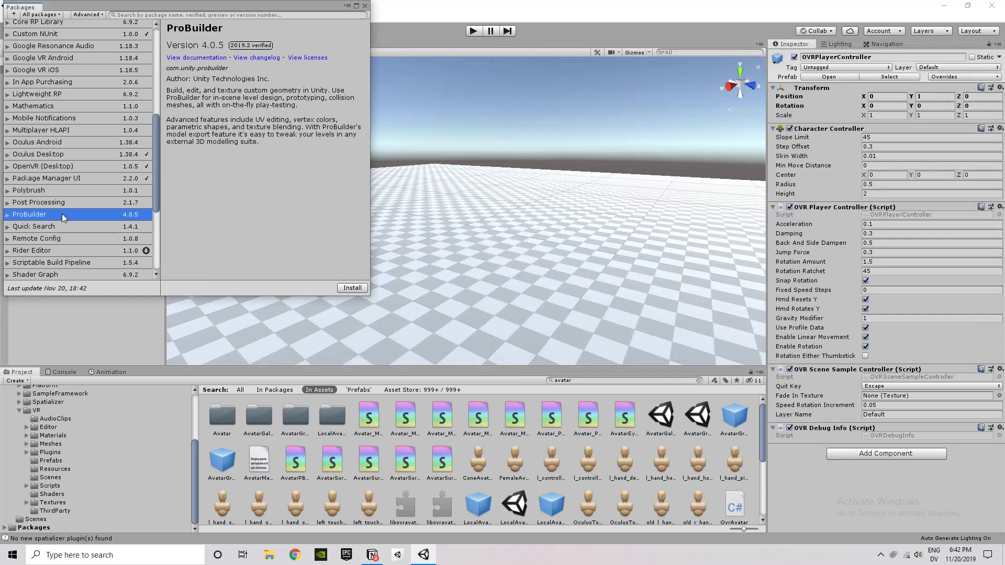
pyautogui.scroll(-1, 62, 214)
pyautogui.scroll(-5, 62, 214)
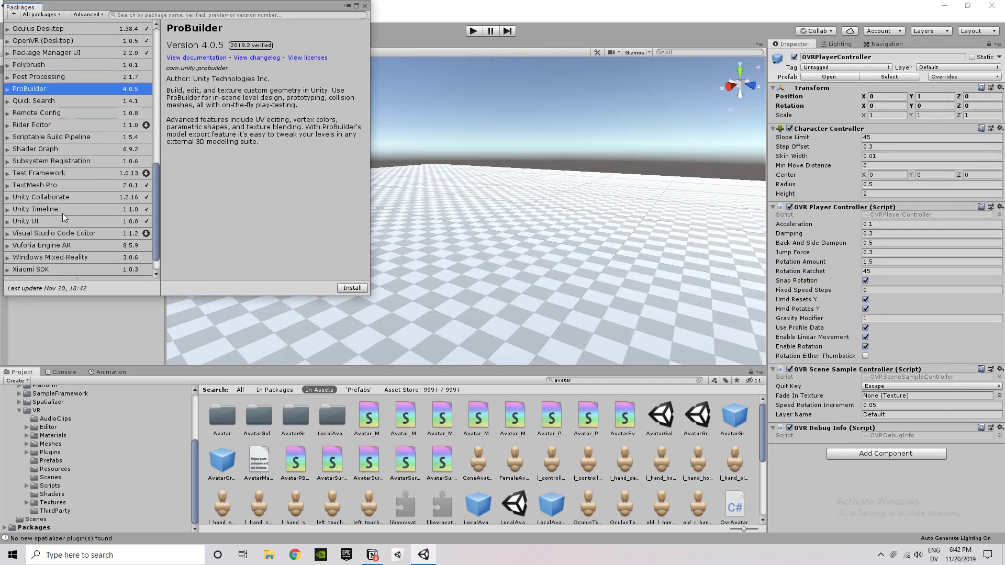
pyautogui.scroll(15, 61, 213)
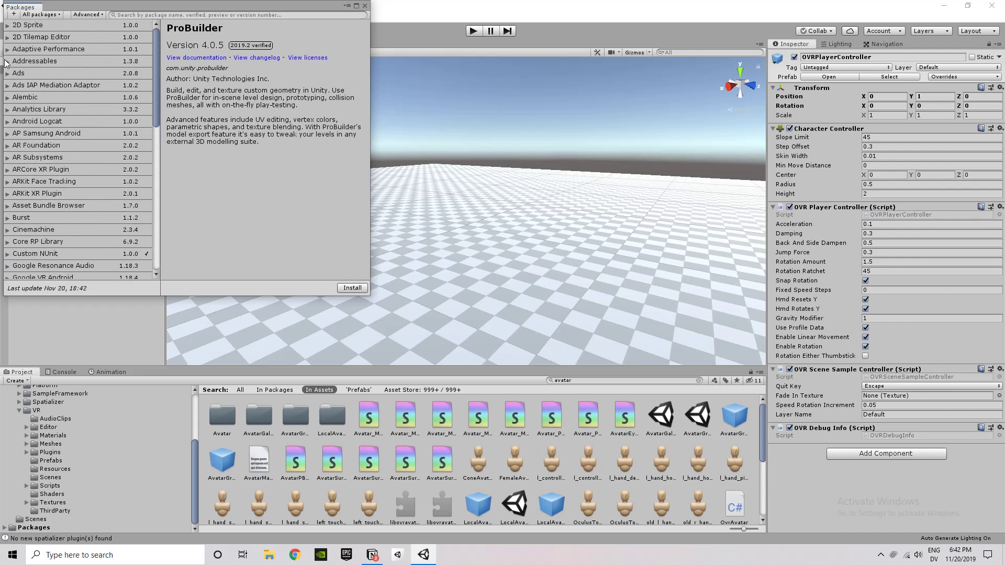
pyautogui.click(14, 15)
pyautogui.click(14, 14)
# Enable Show preview packages in the advanced package options and confirm
pyautogui.click(89, 16)
pyautogui.click(128, 46)
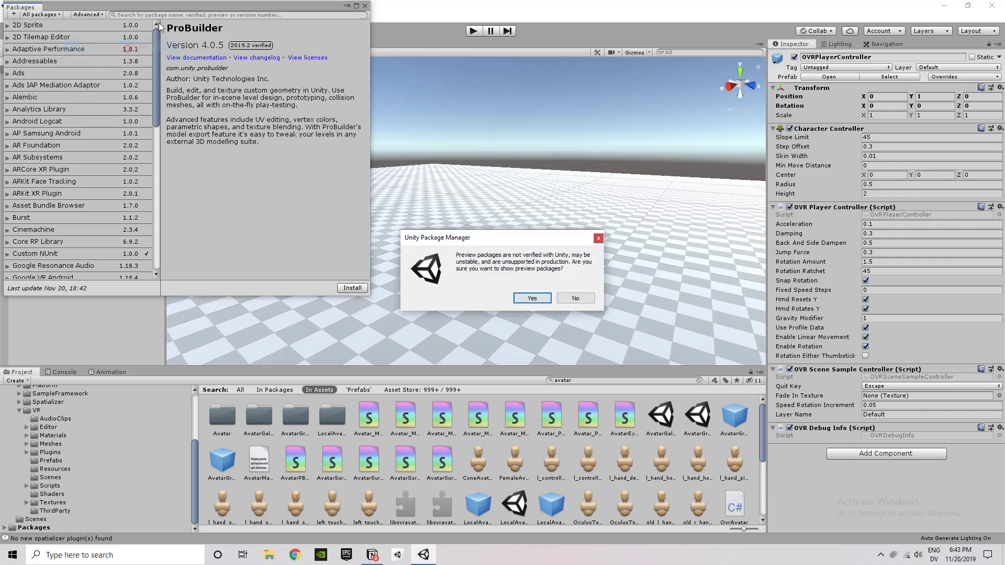
pyautogui.click(514, 296)
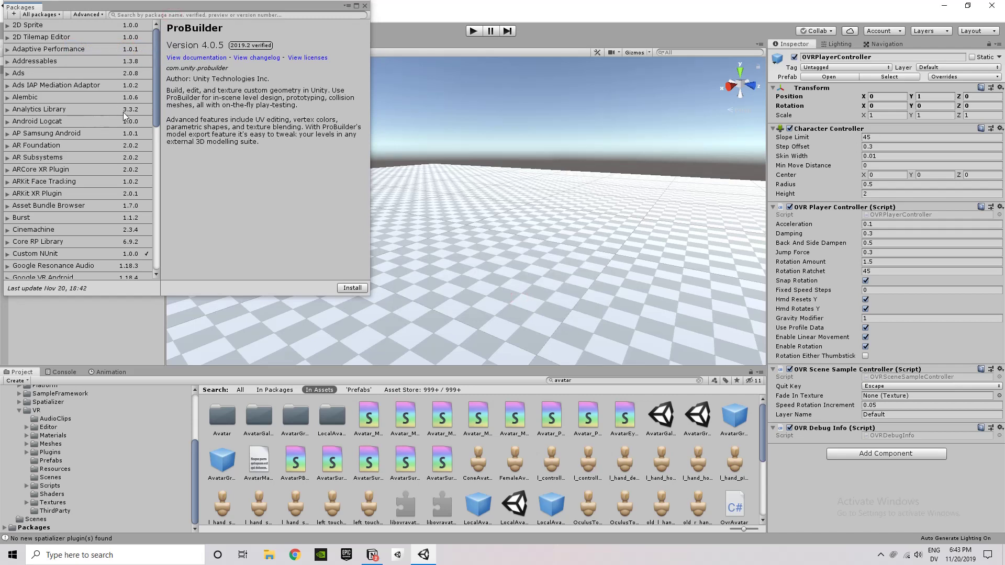
pyautogui.click(157, 81)
# Install the ProGrids preview package and the ProBuilder package
pyautogui.click(110, 109)
pyautogui.scroll(-5, 115, 109)
pyautogui.scroll(-10, 120, 110)
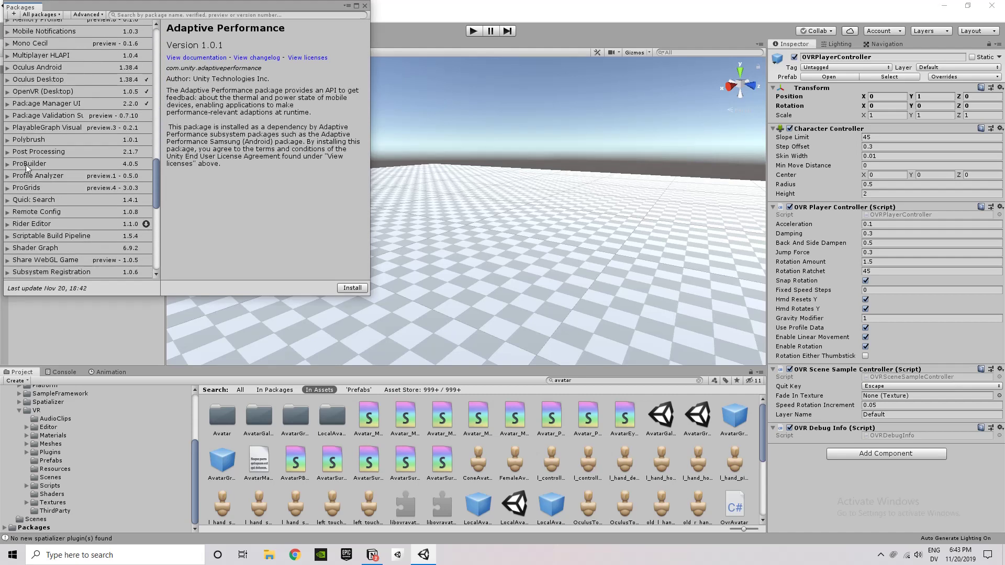
pyautogui.click(49, 187)
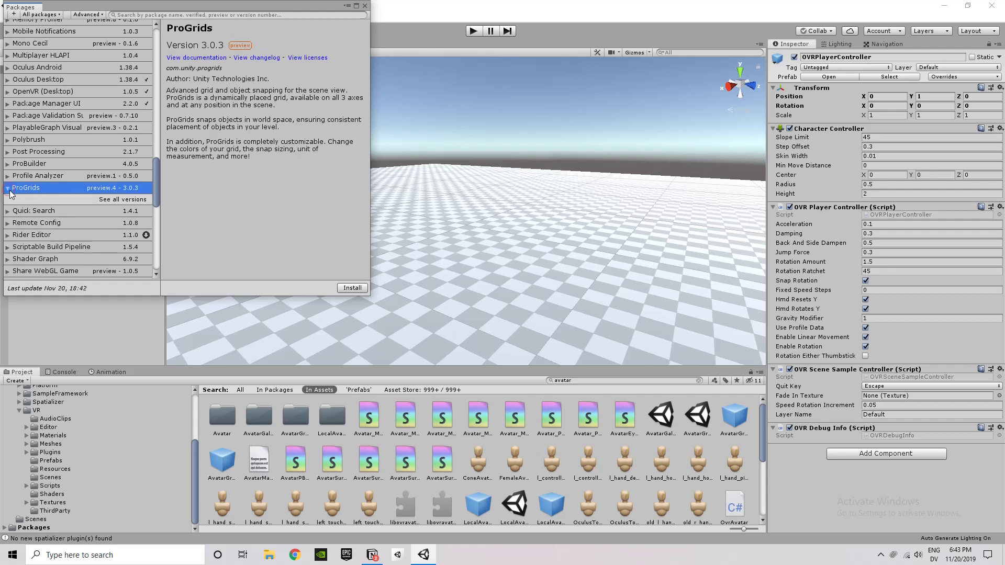
pyautogui.click(348, 288)
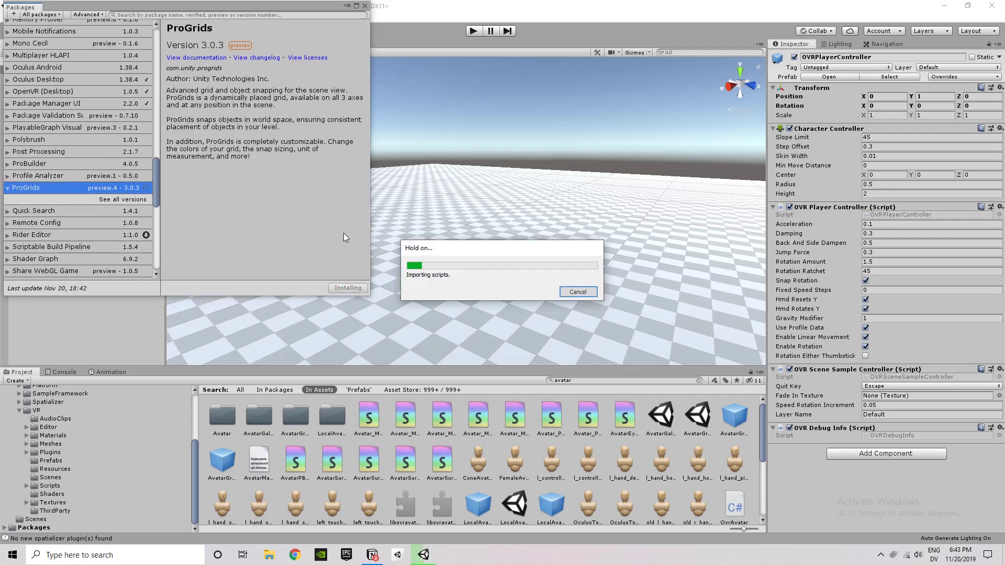
pyautogui.click(46, 179)
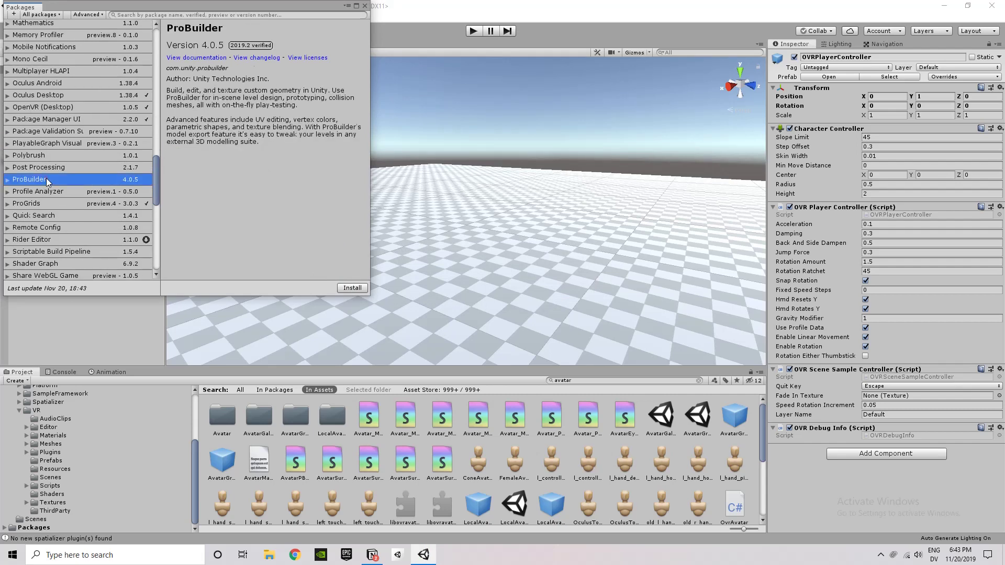
pyautogui.click(348, 288)
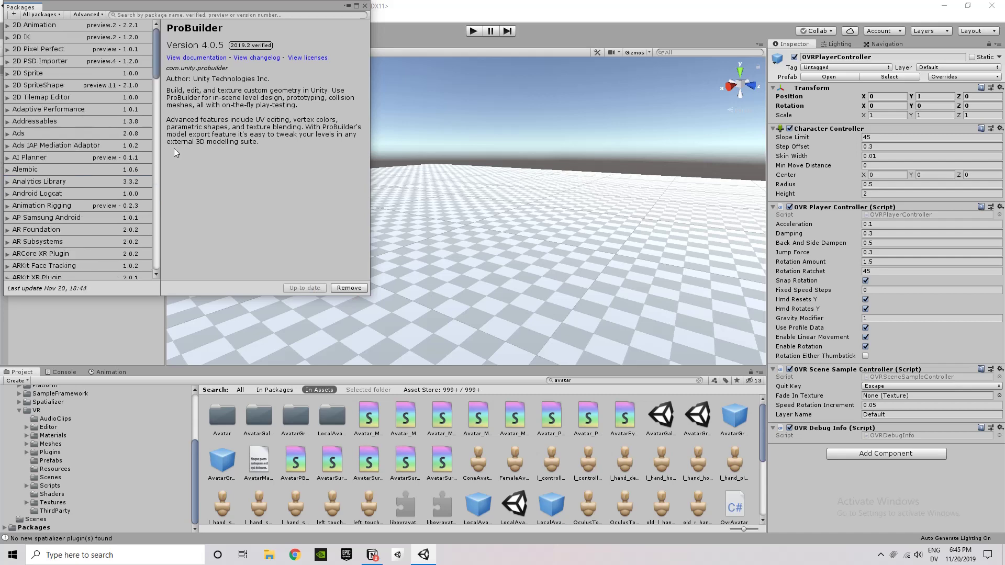
# Filter the list to In Project packages, then close Package Manager
pyautogui.click(53, 14)
pyautogui.click(62, 34)
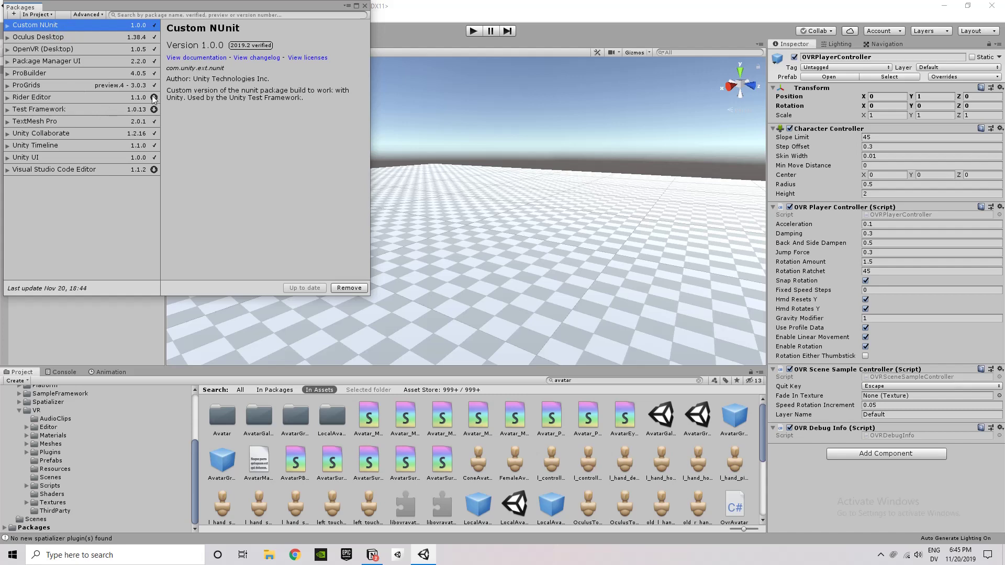
pyautogui.click(365, 6)
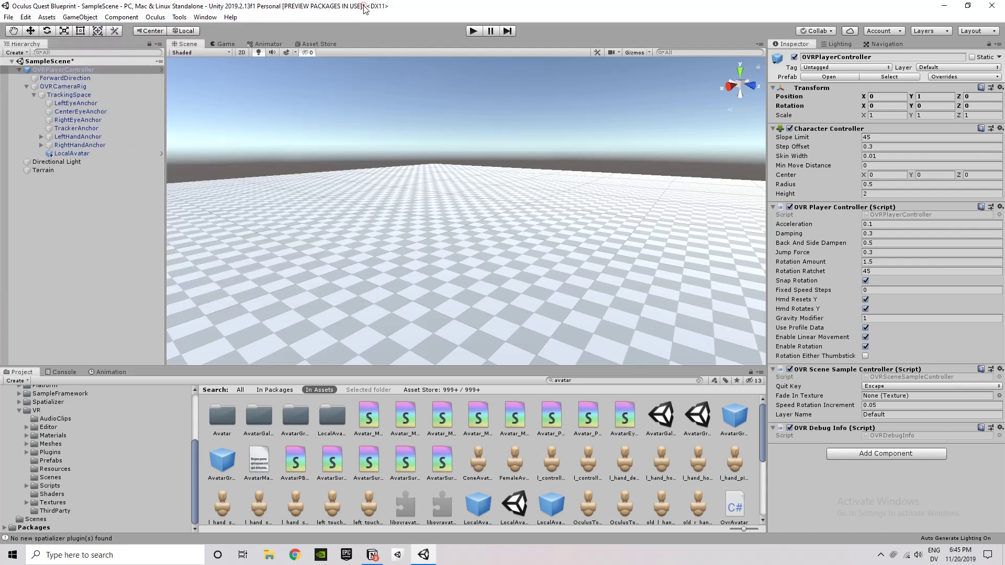
# Select LocalAvatar in the hierarchy and frame it in the Scene view
pyautogui.click(83, 192)
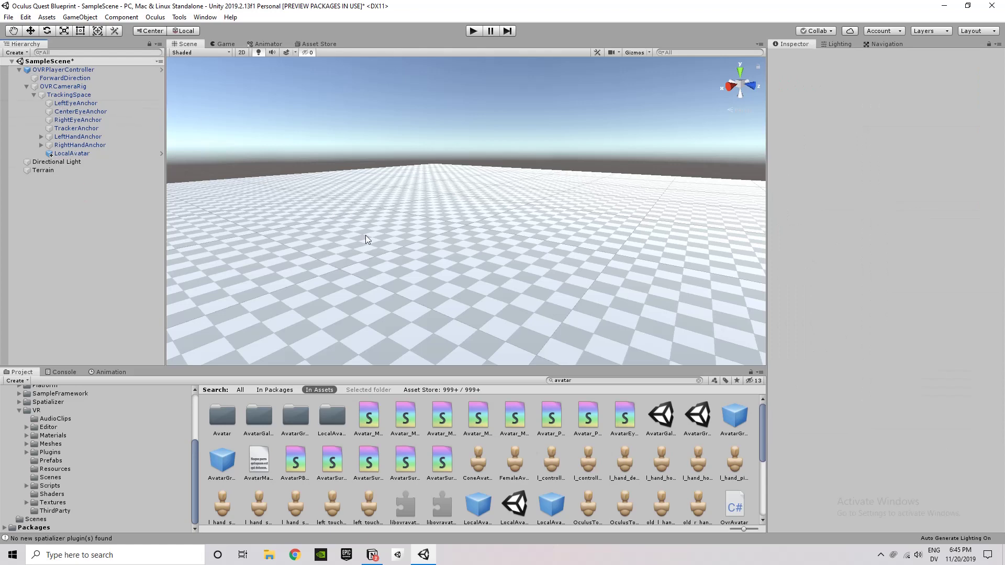
pyautogui.click(69, 71)
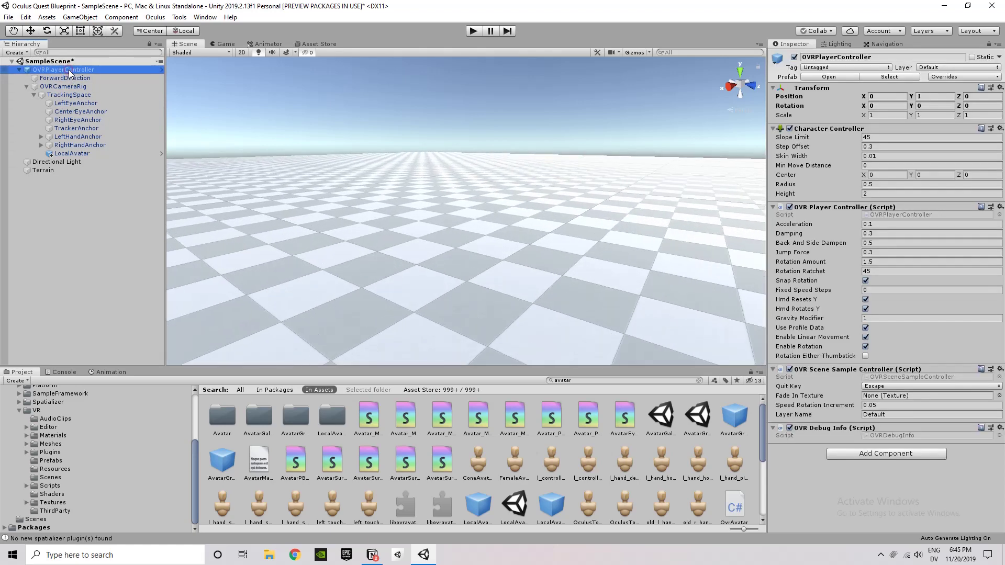
pyautogui.click(83, 153)
pyautogui.doubleClick(84, 154)
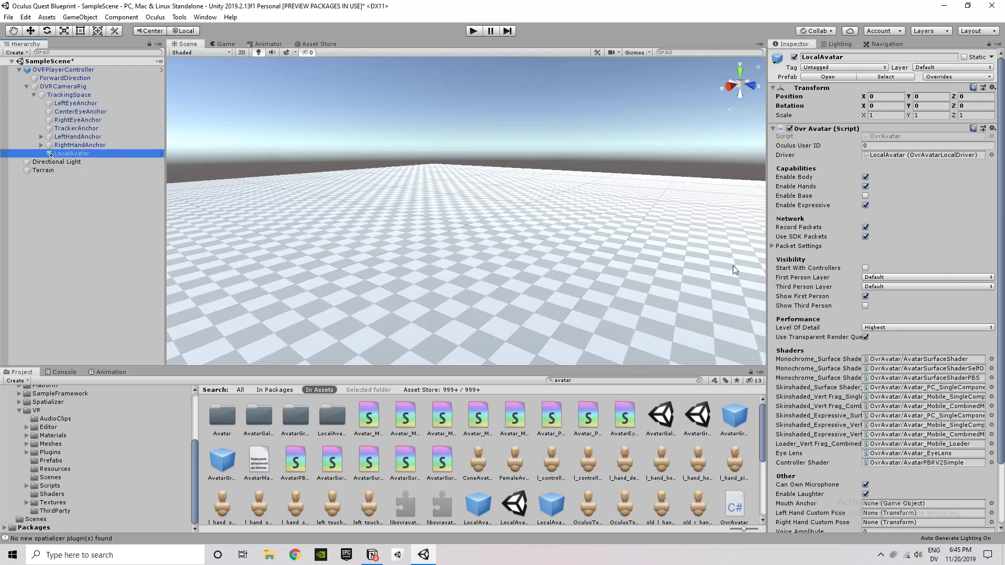
# Clear the Project search, expand Packages and show the ProGrids folder contents
pyautogui.click(590, 382)
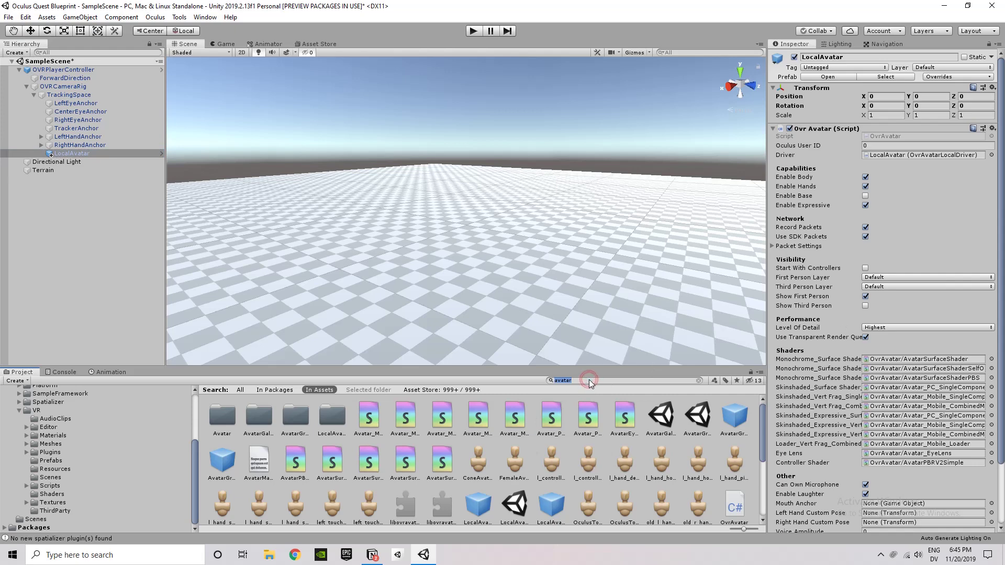
pyautogui.press('BackSpace')
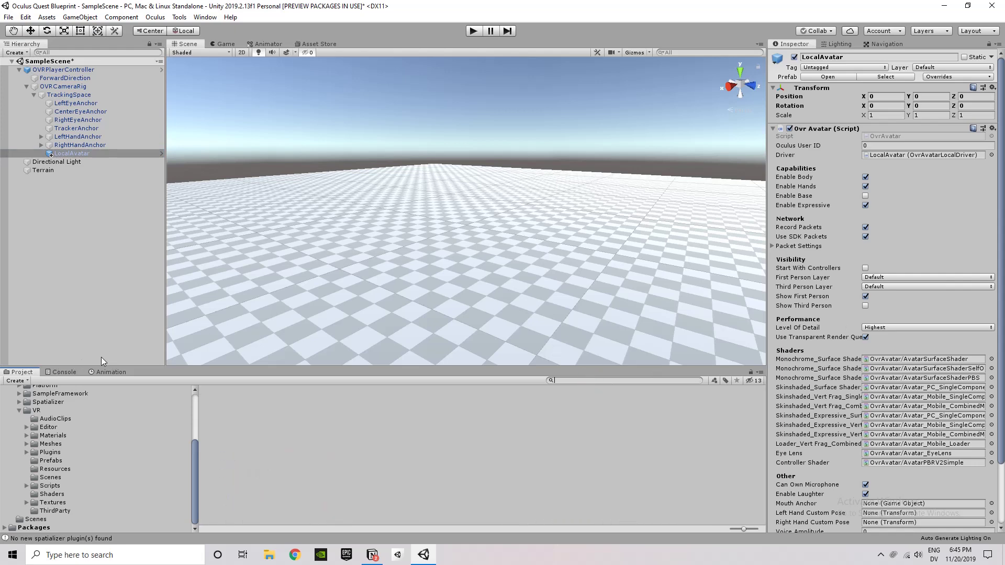
pyautogui.scroll(6, 105, 451)
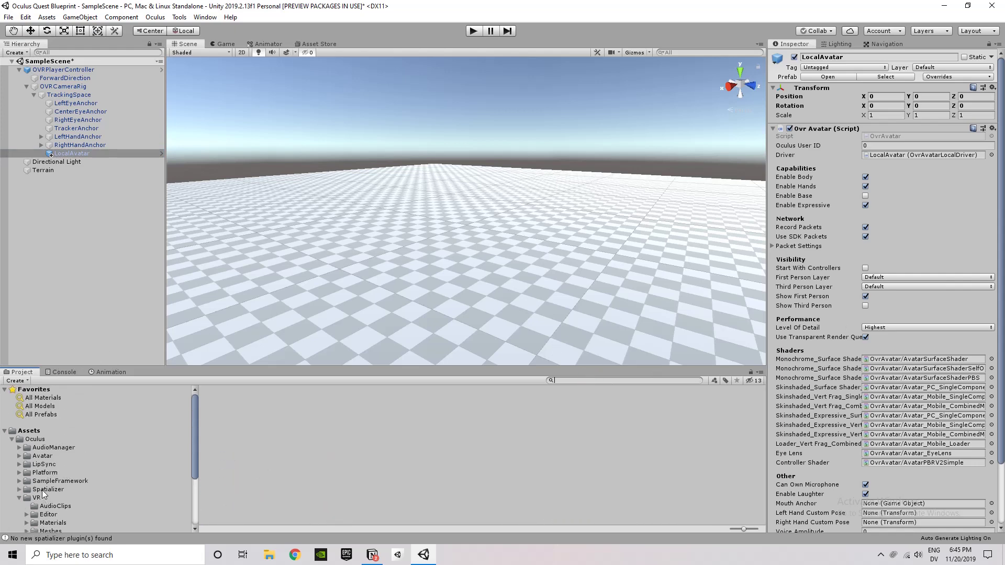
pyautogui.scroll(-6, 7, 507)
pyautogui.click(4, 527)
pyautogui.scroll(-4, 86, 503)
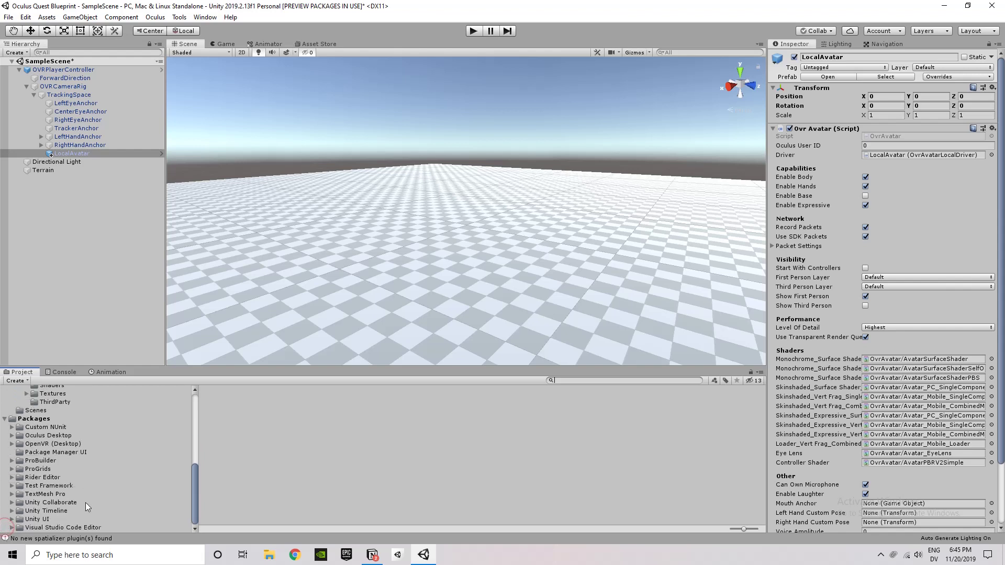
pyautogui.click(37, 469)
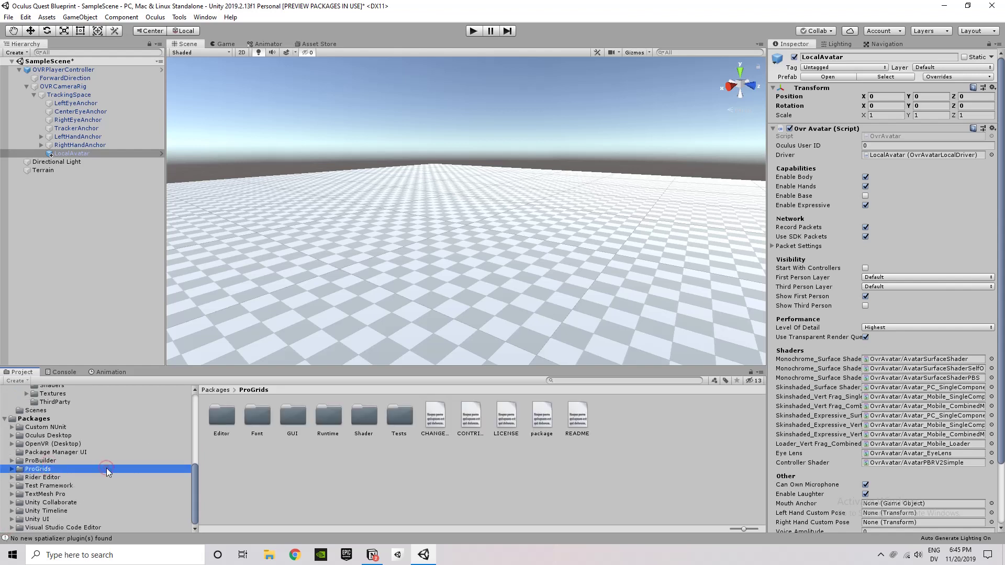
# Show the ProGrids toolbar via Tools > ProGrids and turn grid snapping on
pyautogui.click(180, 17)
pyautogui.moveTo(209, 28)
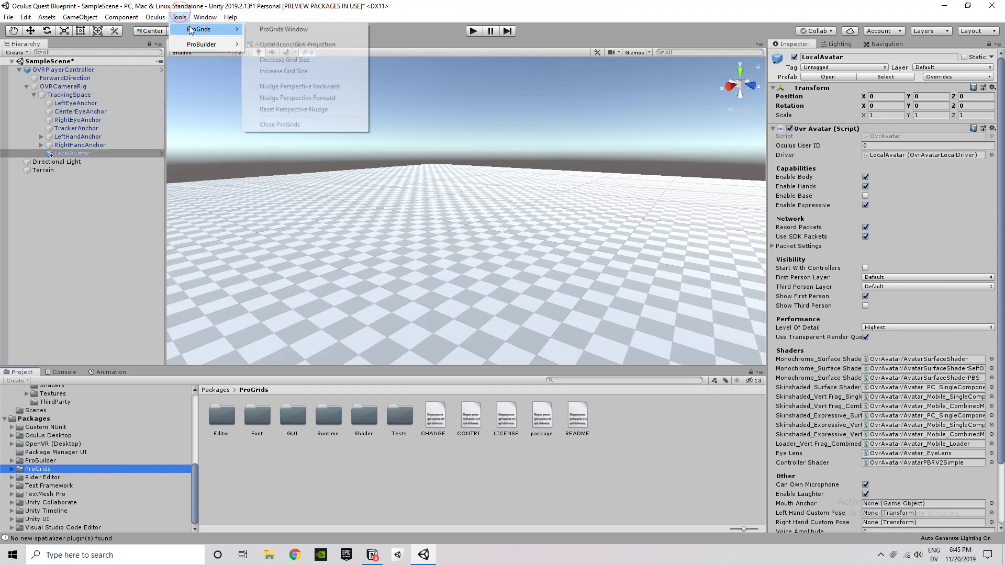
pyautogui.click(283, 29)
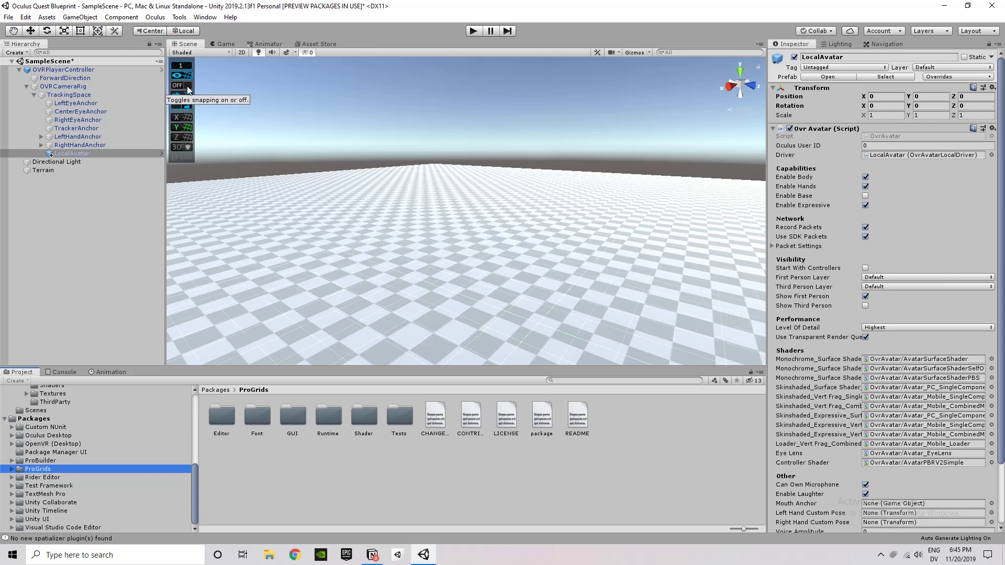
pyautogui.click(186, 87)
# Check the Scene and Game views, reselect OVRPlayerController, then switch to the Notion notes
pyautogui.keyDown('alt'); pyautogui.moveTo(403, 158); pyautogui.dragTo(460, 170); pyautogui.keyUp('alt')
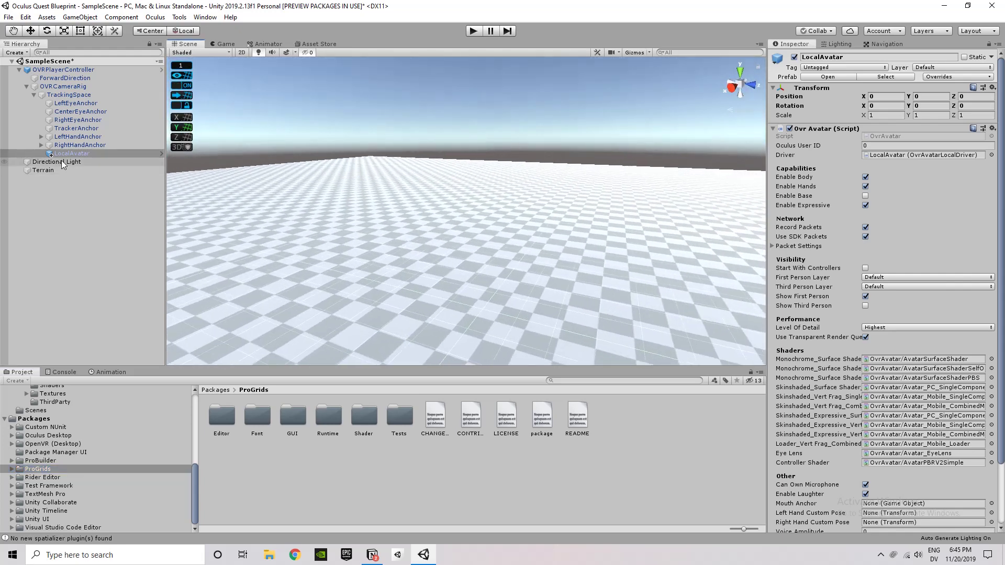
pyautogui.rightClick(59, 235)
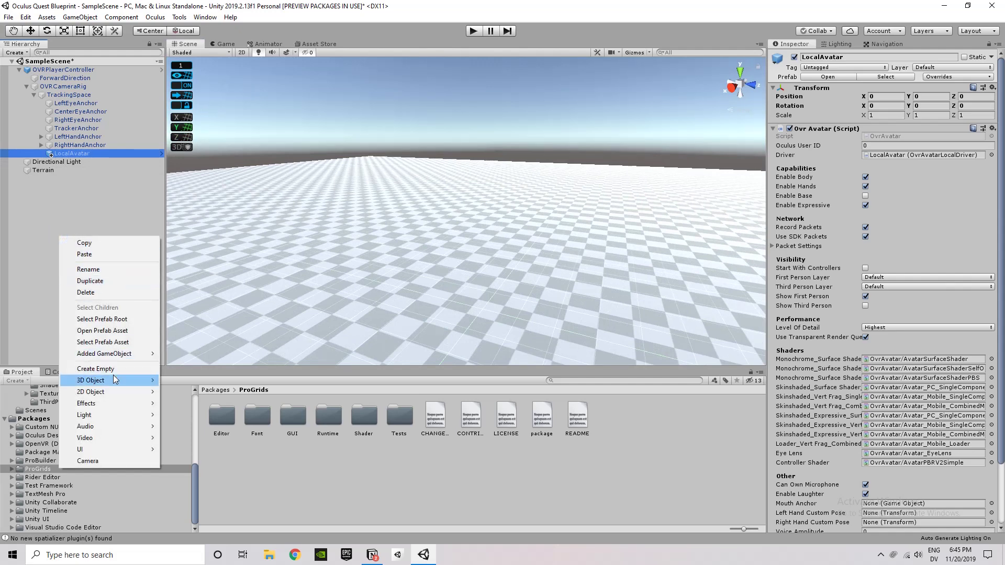
pyautogui.click(225, 43)
pyautogui.click(226, 45)
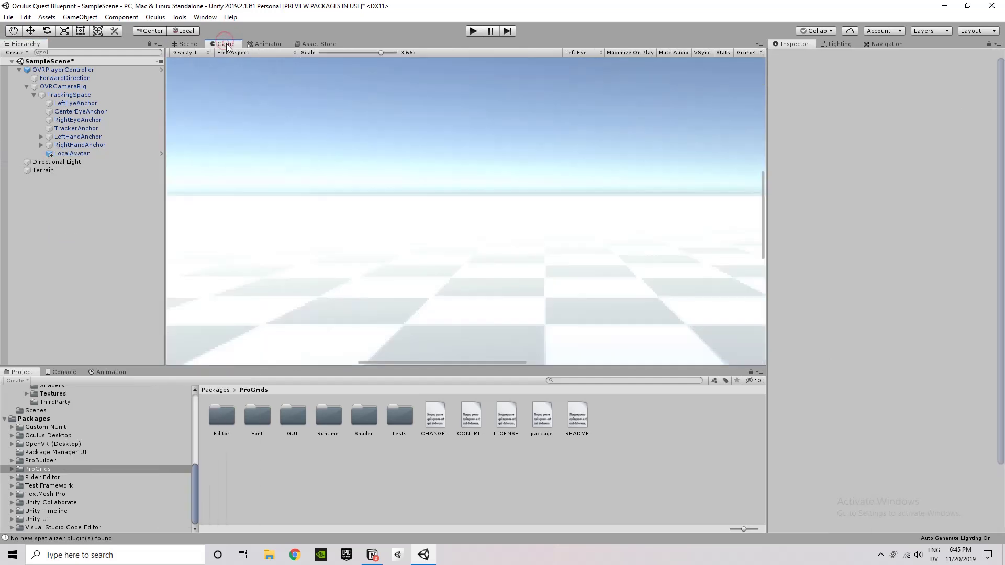
pyautogui.click(397, 210)
pyautogui.click(189, 41)
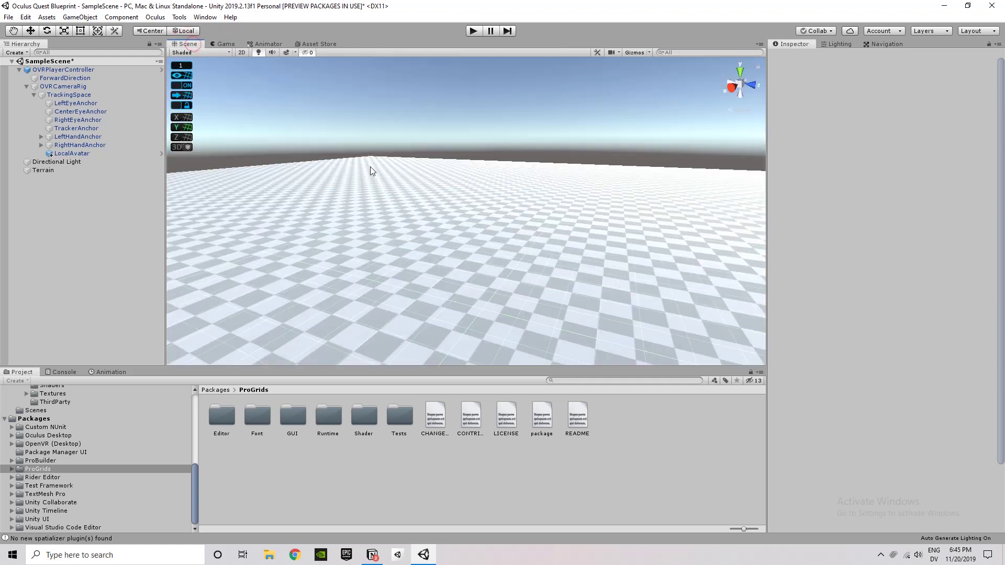
pyautogui.click(89, 70)
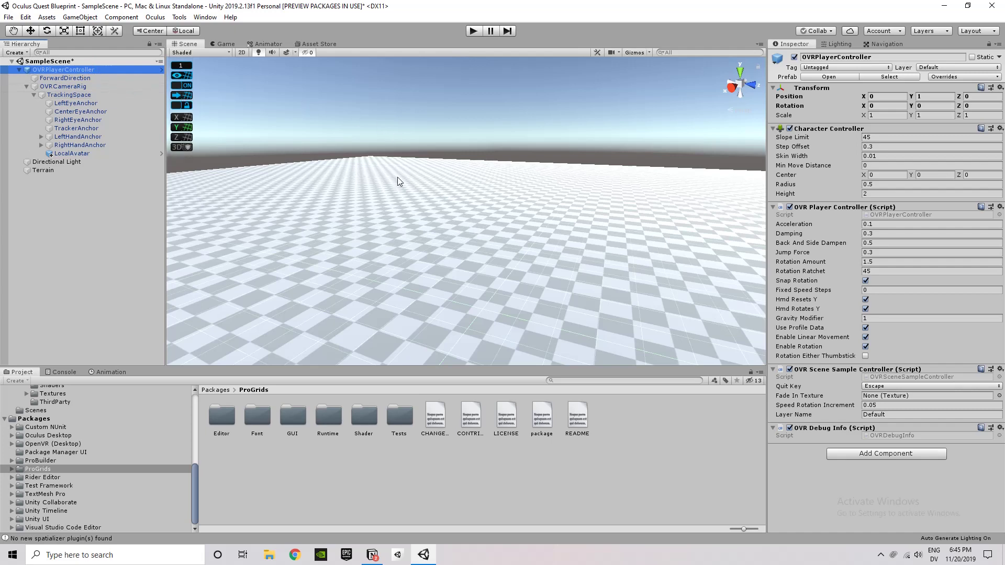
pyautogui.moveTo(399, 258)
pyautogui.mouseDown(button='right')
pyautogui.moveTo(386, 345)
pyautogui.moveTo(400, 259)
pyautogui.mouseUp(button='right')
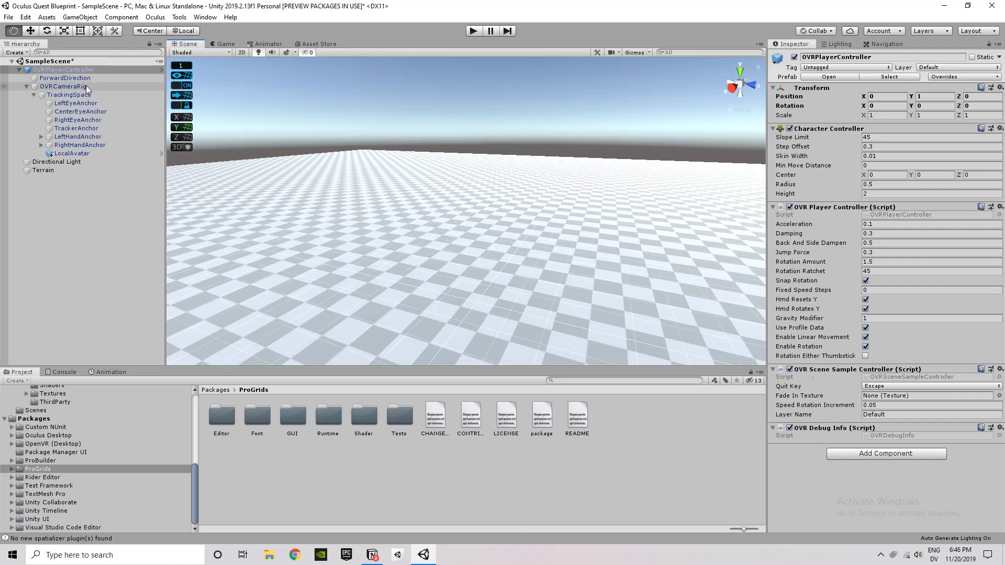
pyautogui.hotkey('alt', 'Tab')
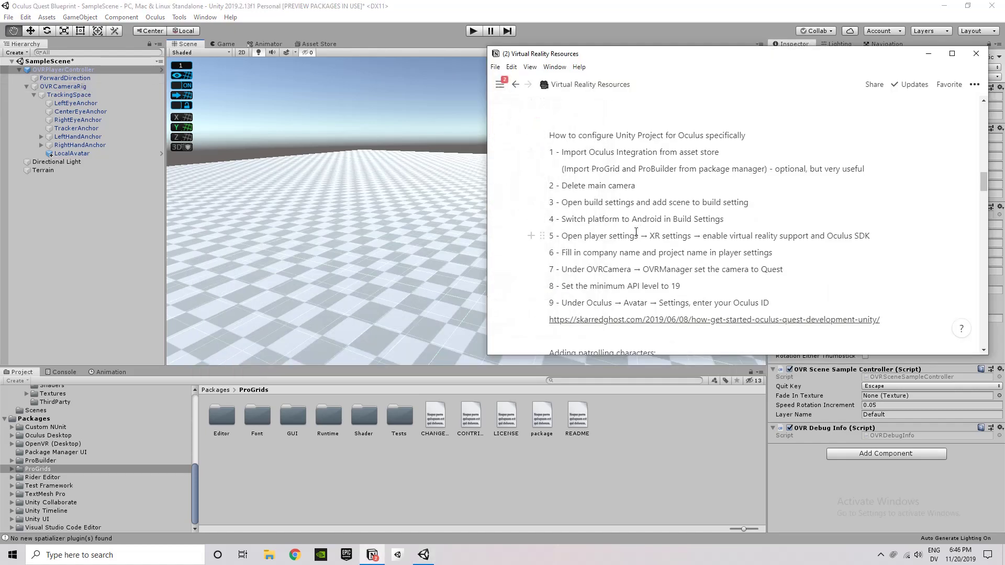
pyautogui.scroll(-2, 570, 258)
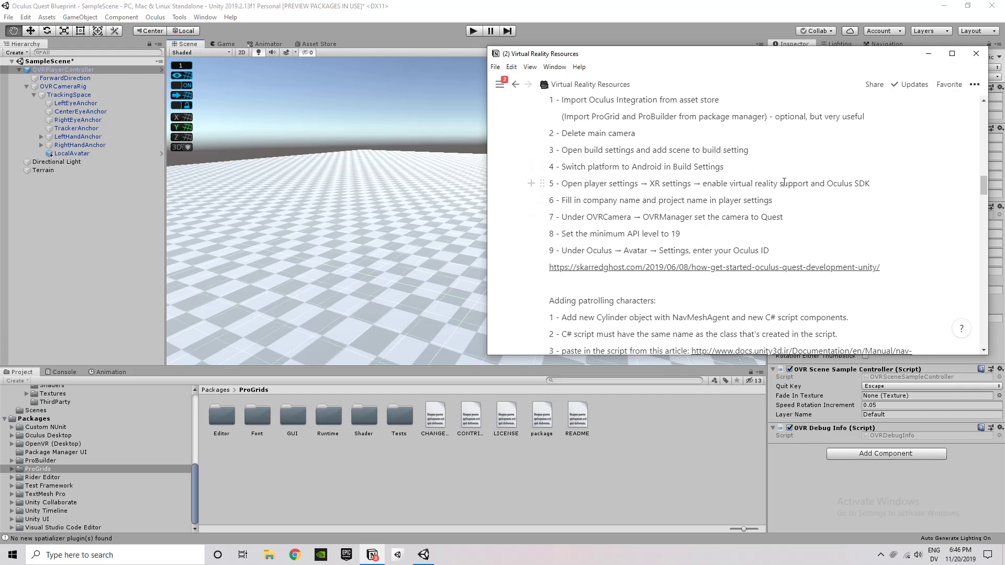
# Review the Android JDK and SDK paths in Edit > Preferences > External Tools, then close it
pyautogui.click(130, 244)
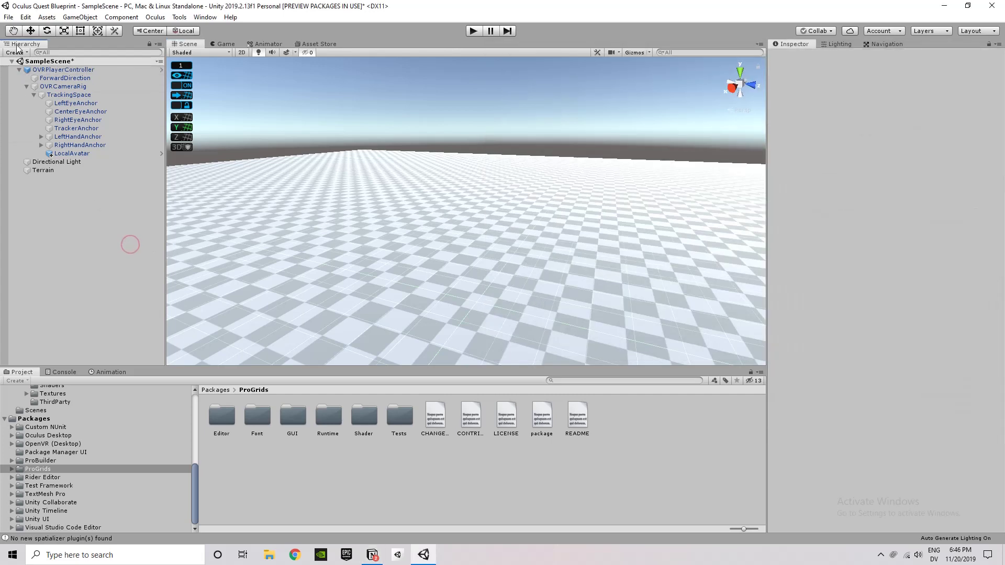
pyautogui.click(24, 17)
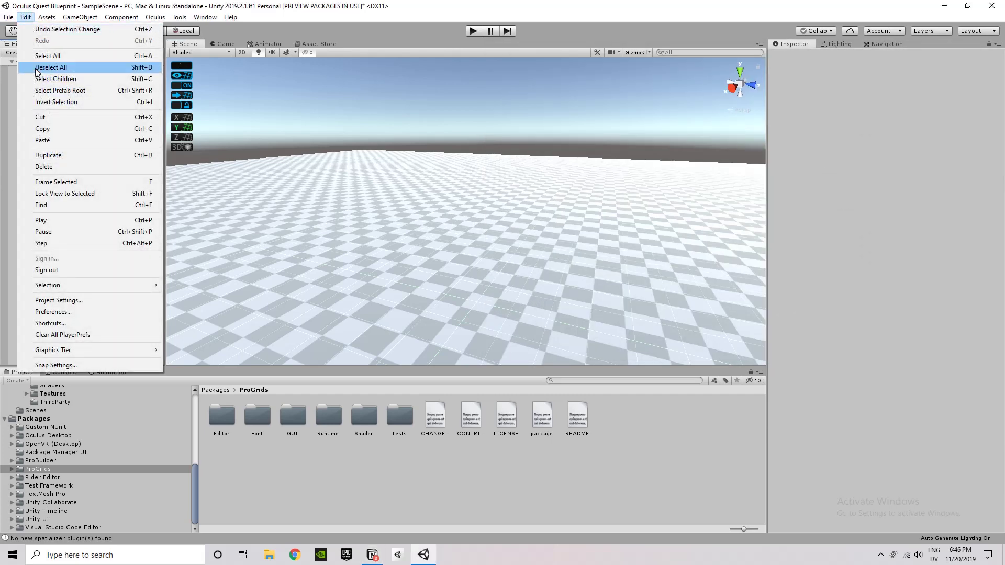
pyautogui.click(75, 312)
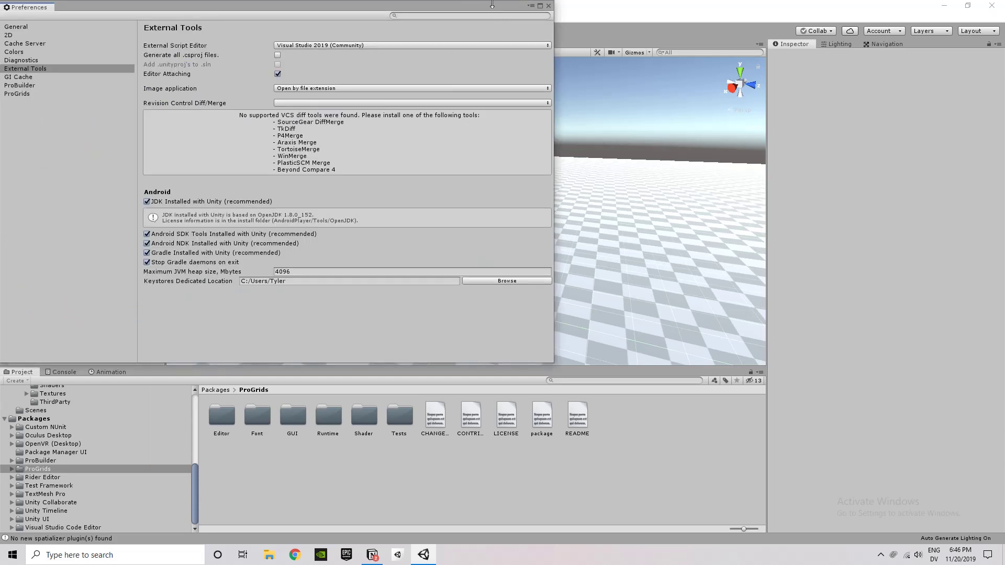
pyautogui.click(548, 6)
pyautogui.click(24, 18)
pyautogui.moveTo(6, 20)
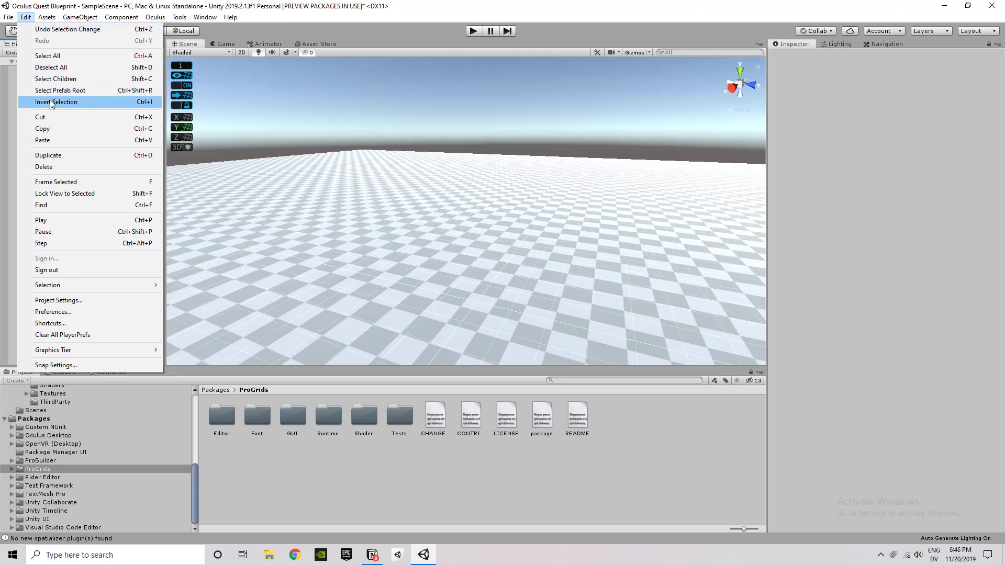
# Open Project Settings and set the Player Company Name to 'HalsteadIndustr'
pyautogui.click(86, 301)
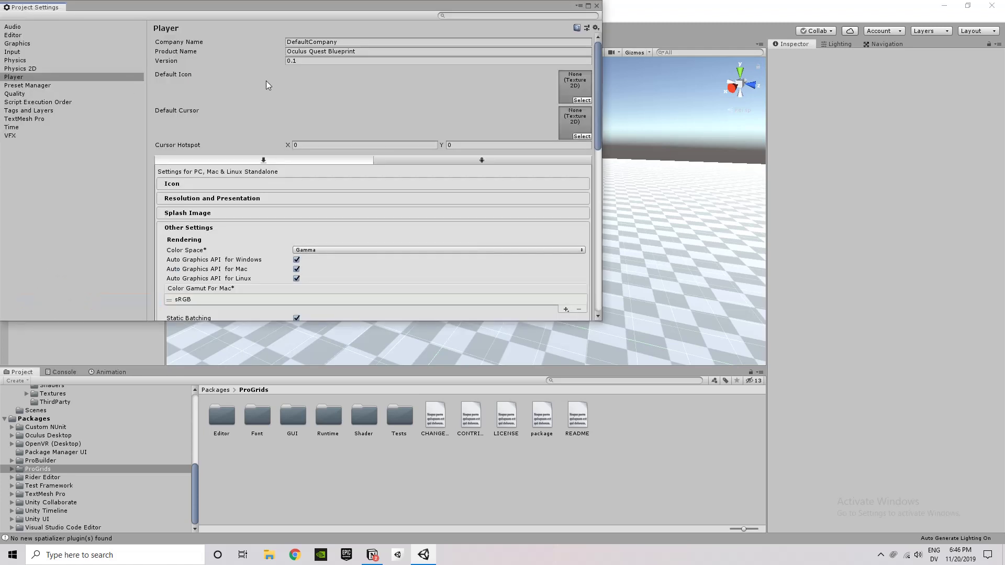
pyautogui.click(354, 42)
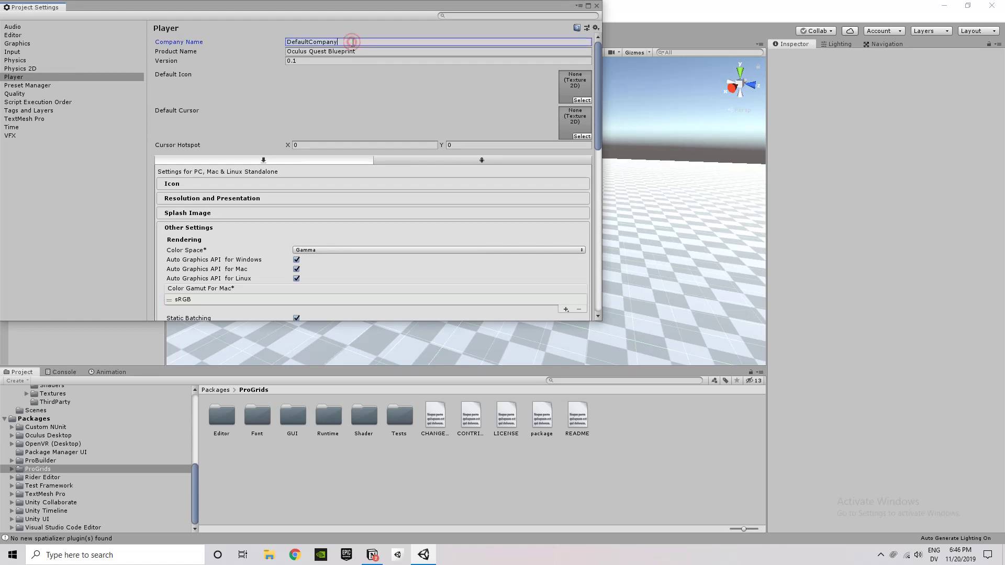
pyautogui.write('HalsteadIndustries')
pyautogui.click(366, 52)
pyautogui.click(316, 62)
# Look over the standalone player settings, then switch to the Android platform tab
pyautogui.scroll(-6, 313, 129)
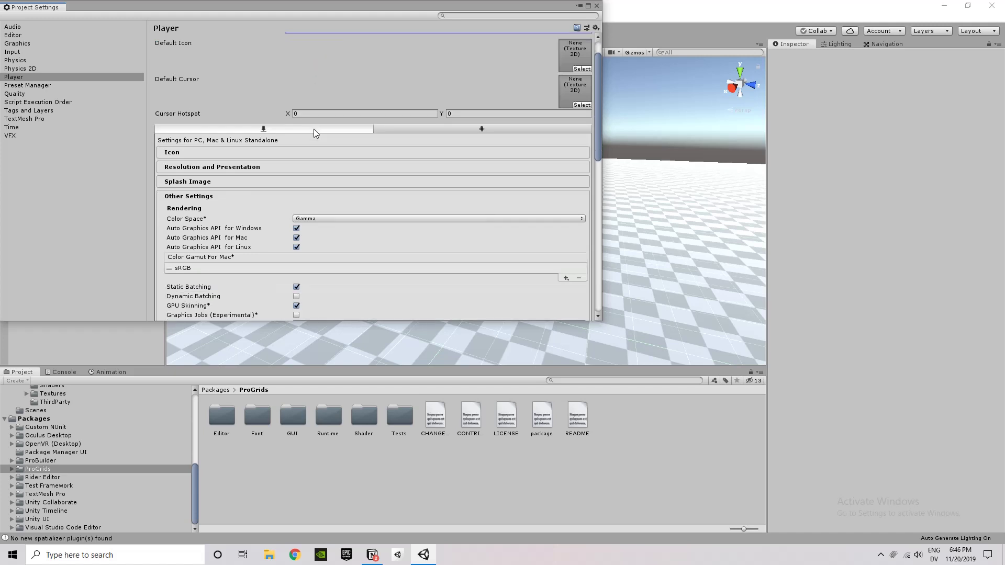
pyautogui.scroll(-6, 325, 125)
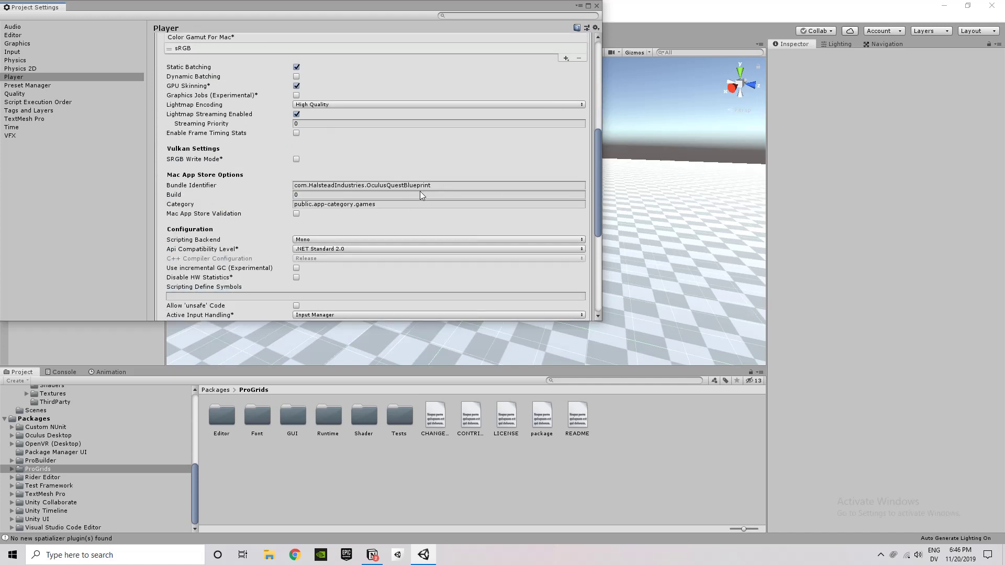
pyautogui.scroll(-2, 350, 229)
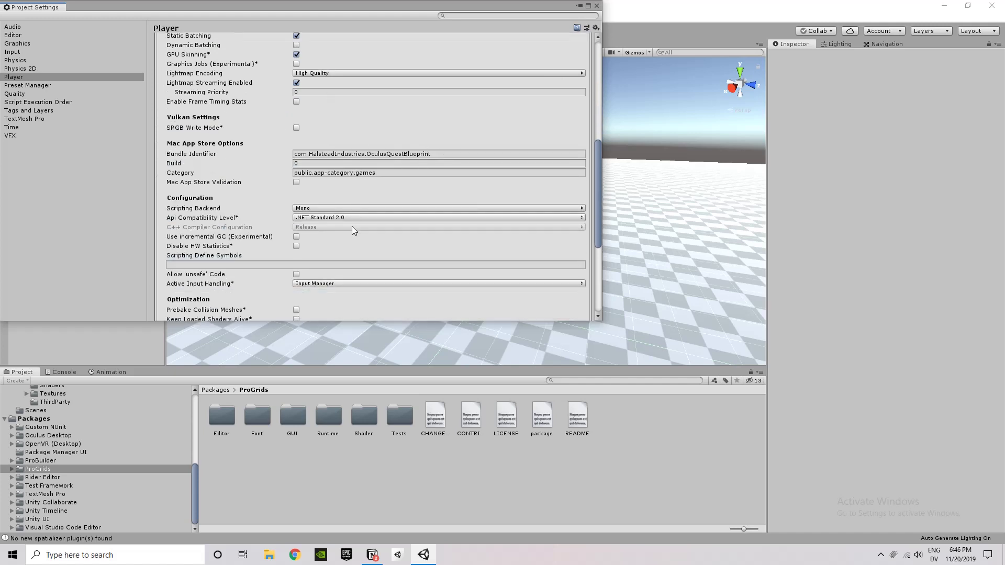
pyautogui.scroll(-5, 352, 227)
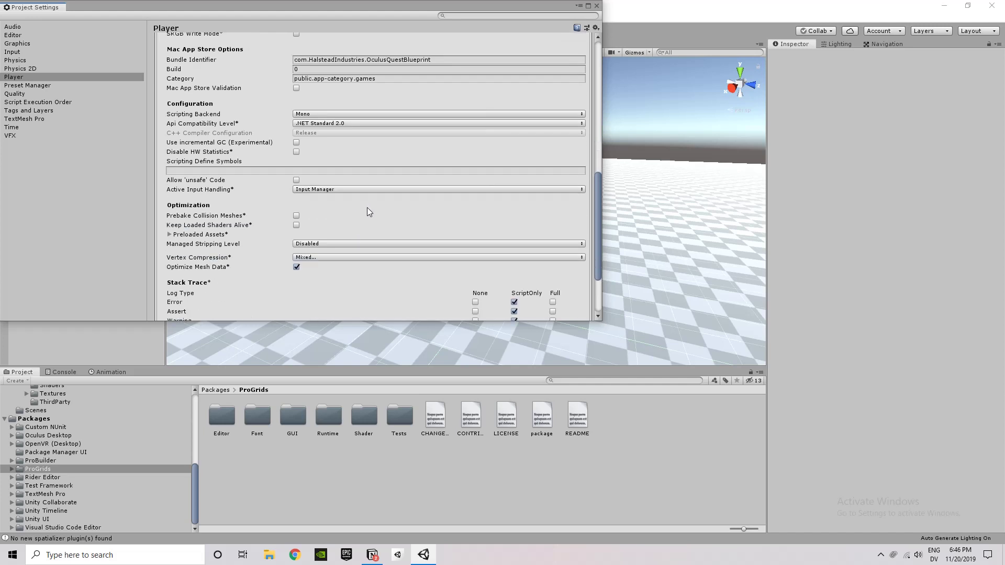
pyautogui.scroll(-5, 365, 207)
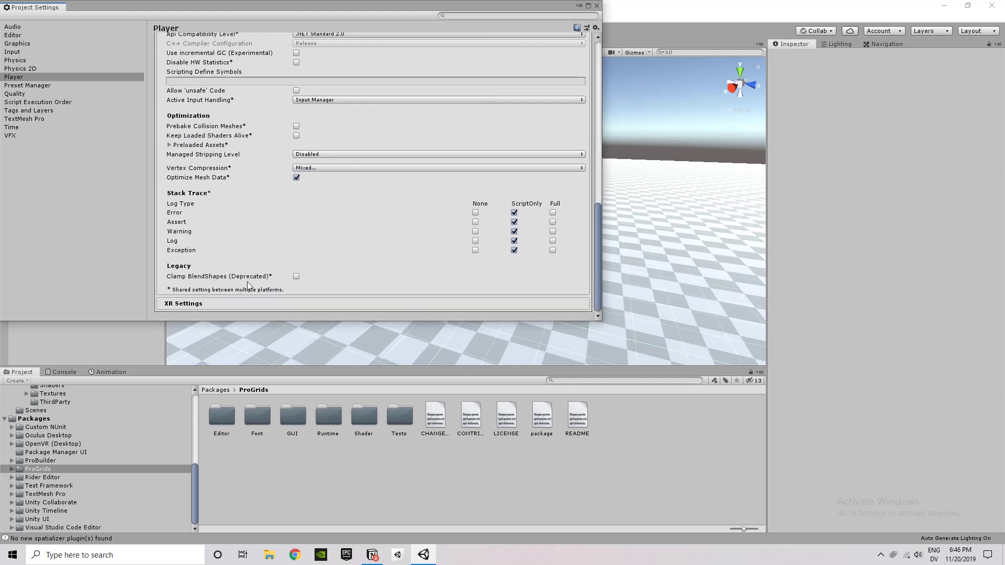
pyautogui.scroll(15, 253, 253)
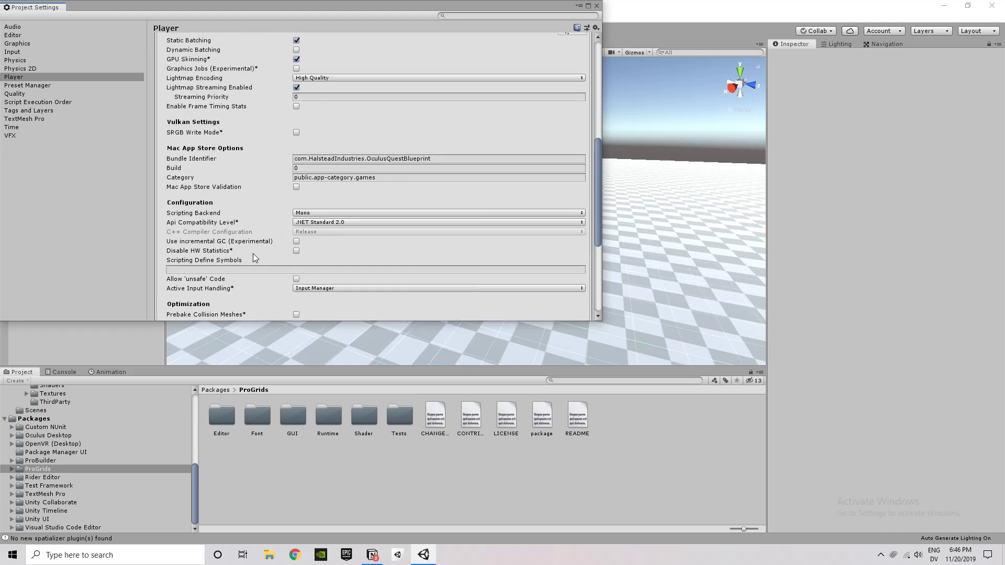
pyautogui.scroll(-3, 253, 253)
pyautogui.scroll(12, 253, 253)
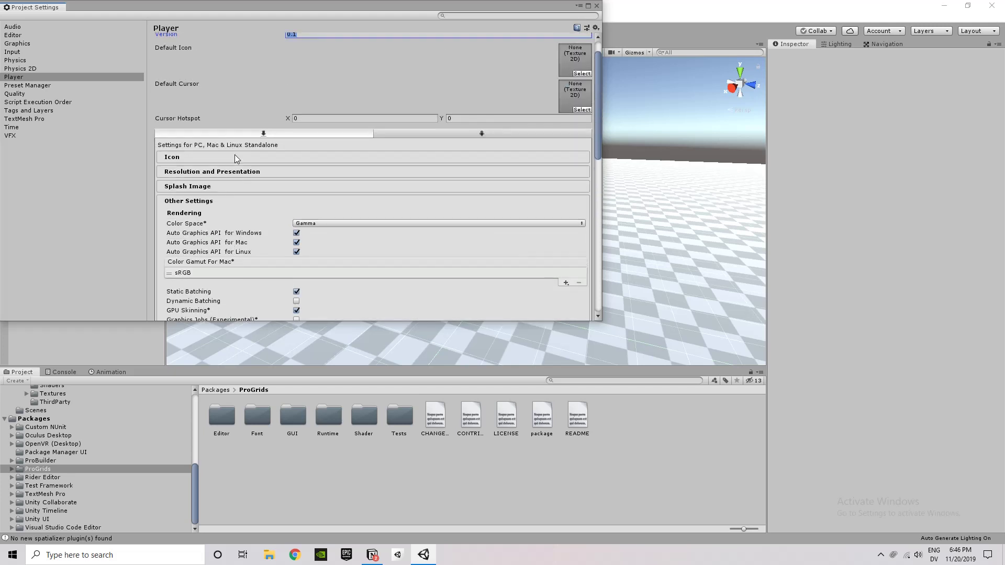
pyautogui.click(435, 133)
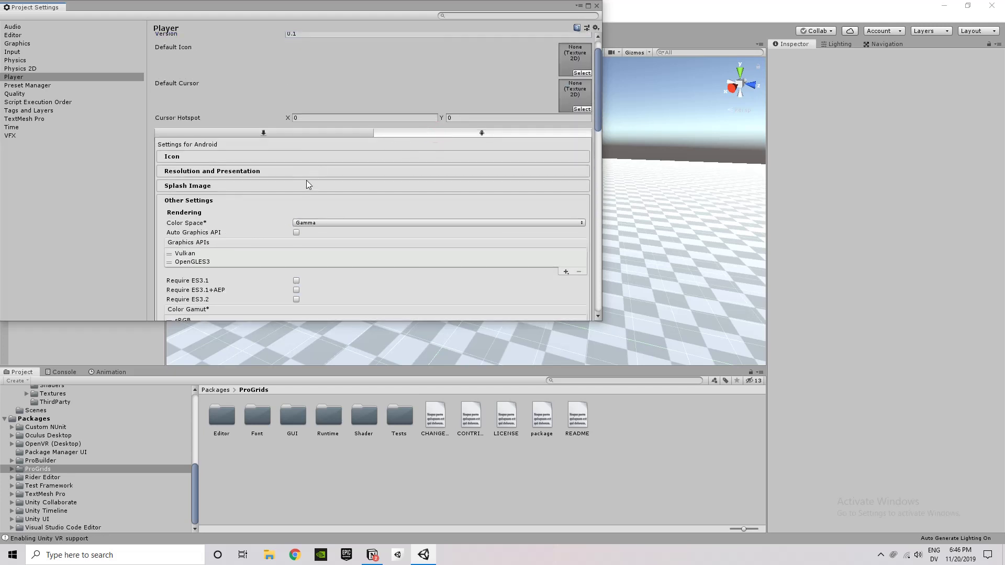
# Remove Vulkan from the Android Graphics APIs, leaving only OpenGLES3
pyautogui.scroll(-2, 305, 183)
pyautogui.scroll(-4, 305, 186)
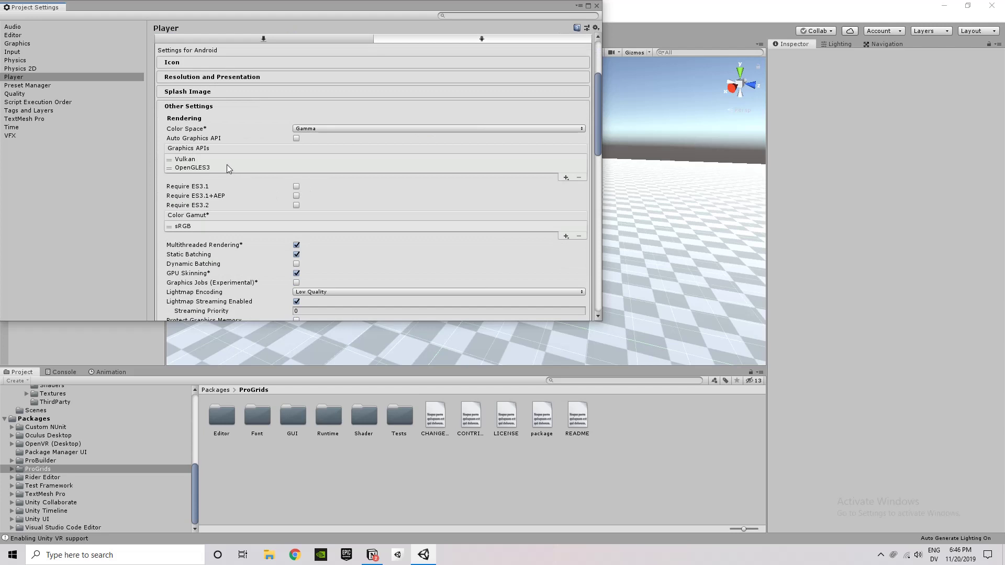
pyautogui.click(250, 158)
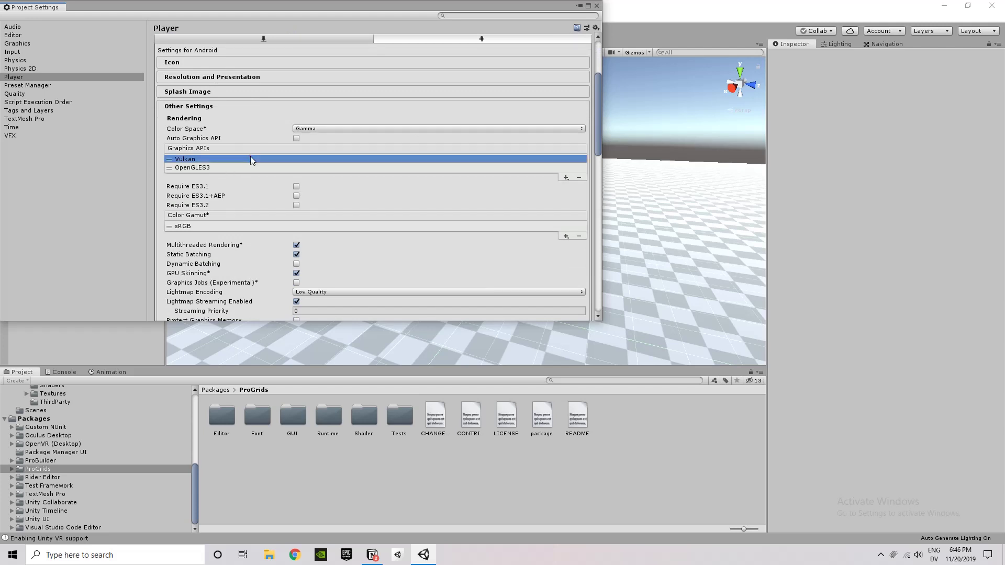
pyautogui.click(579, 178)
# Set Minimum API Level to Android 4.4 'KitKat' (API level 19)
pyautogui.scroll(-4, 378, 192)
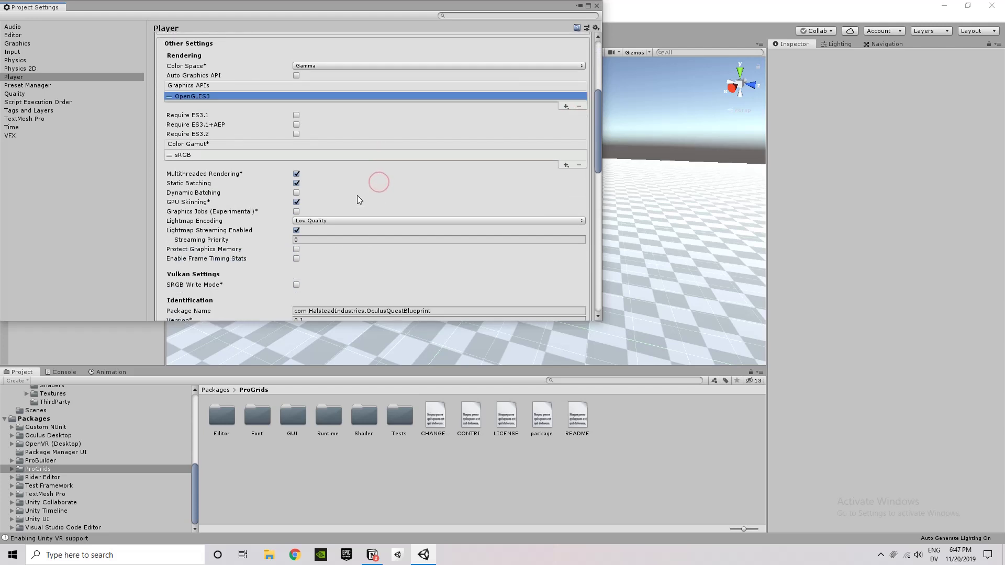
pyautogui.scroll(-10, 293, 183)
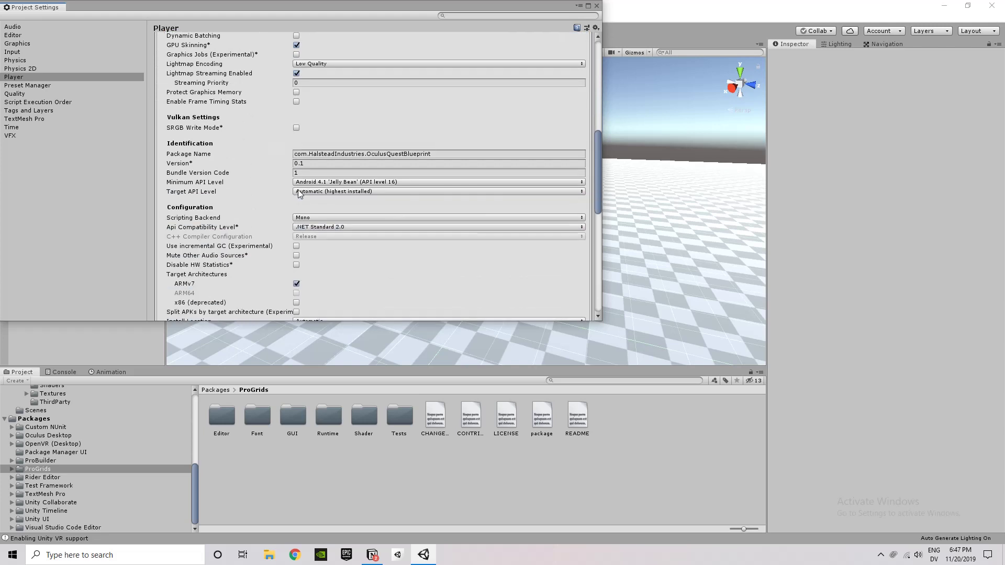
pyautogui.click(326, 183)
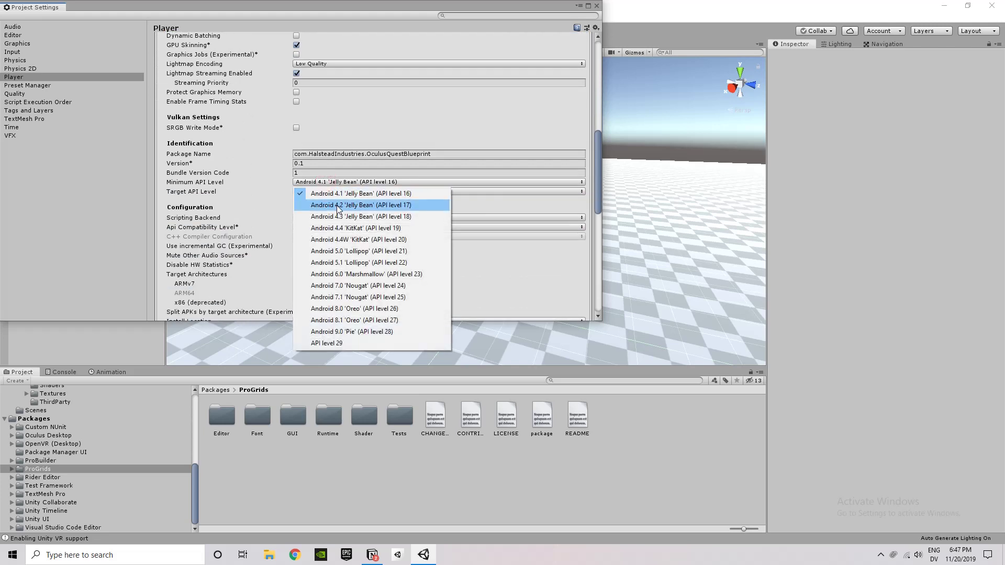
pyautogui.click(357, 229)
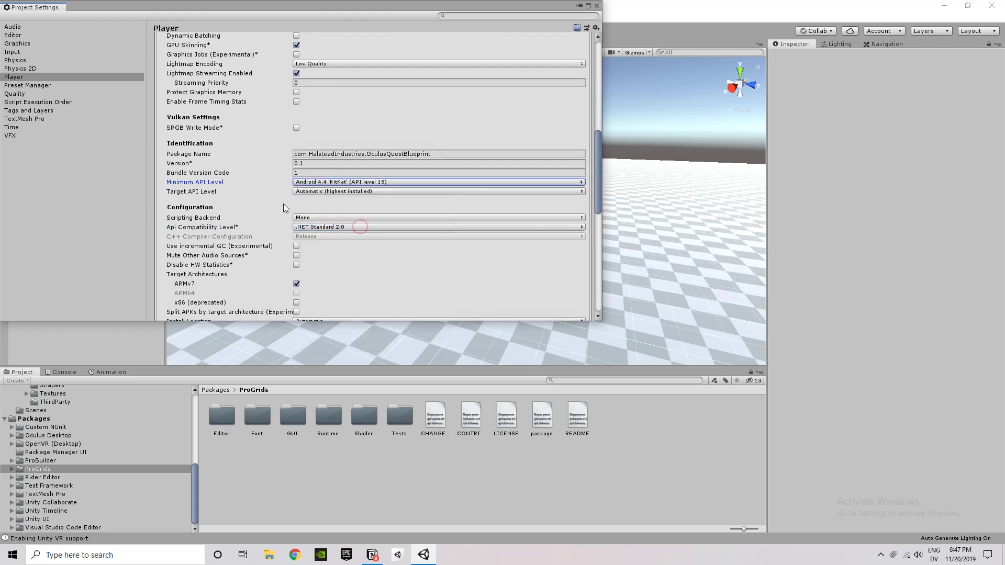
pyautogui.scroll(-8, 279, 203)
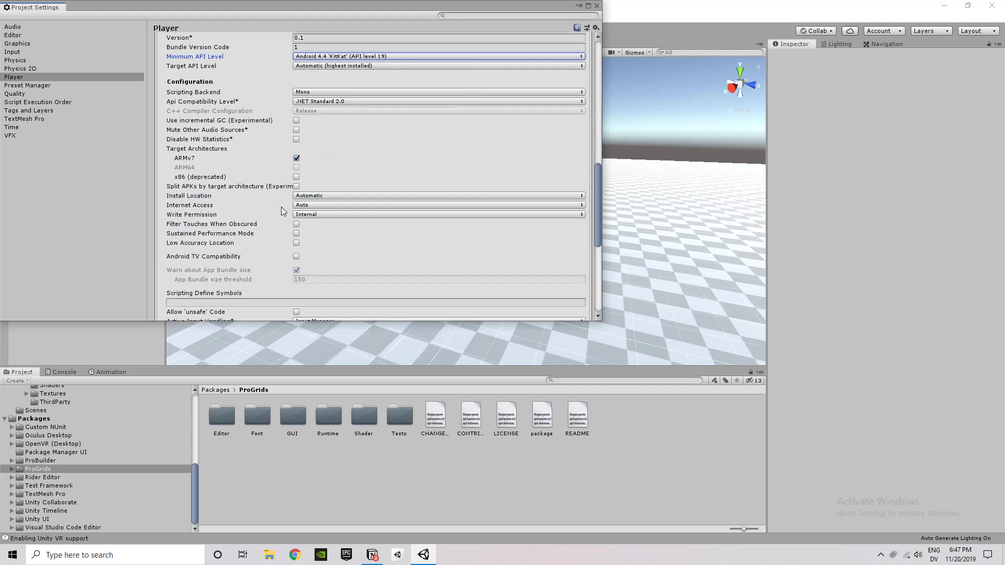
pyautogui.scroll(-10, 281, 206)
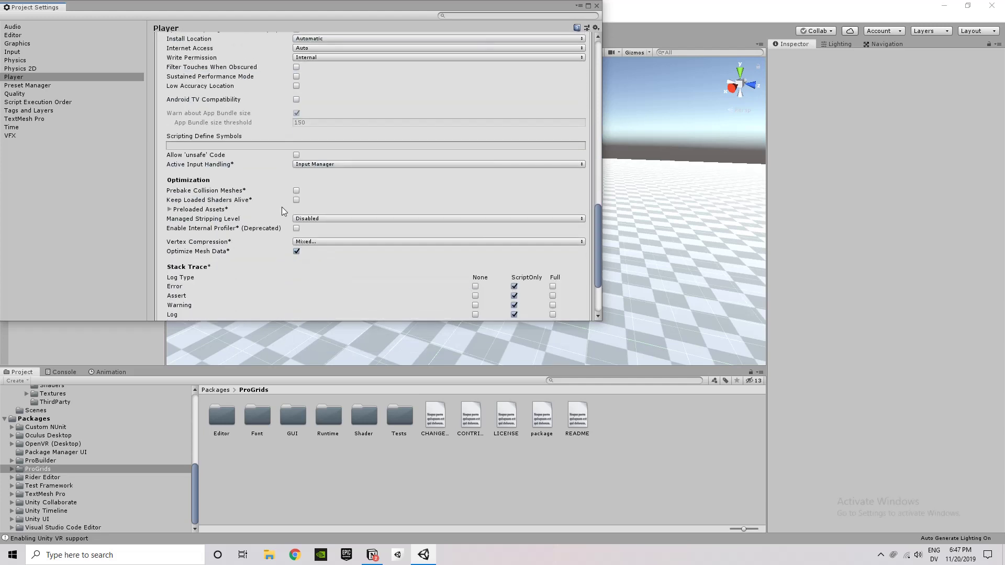
pyautogui.scroll(-6, 282, 211)
# Add Oculus to the Android Virtual Reality SDKs in XR Settings, then view the Standalone tab
pyautogui.click(203, 303)
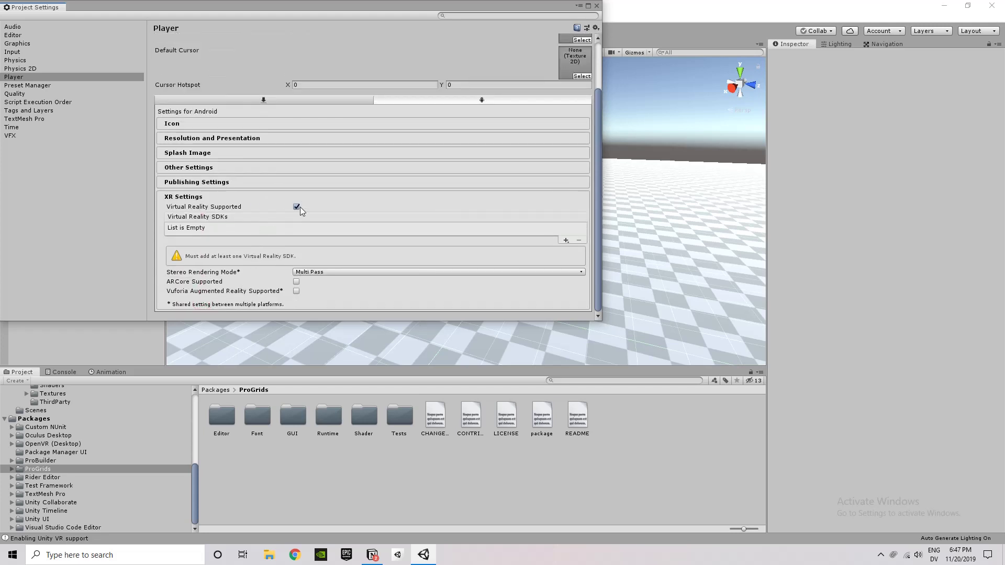
pyautogui.click(565, 240)
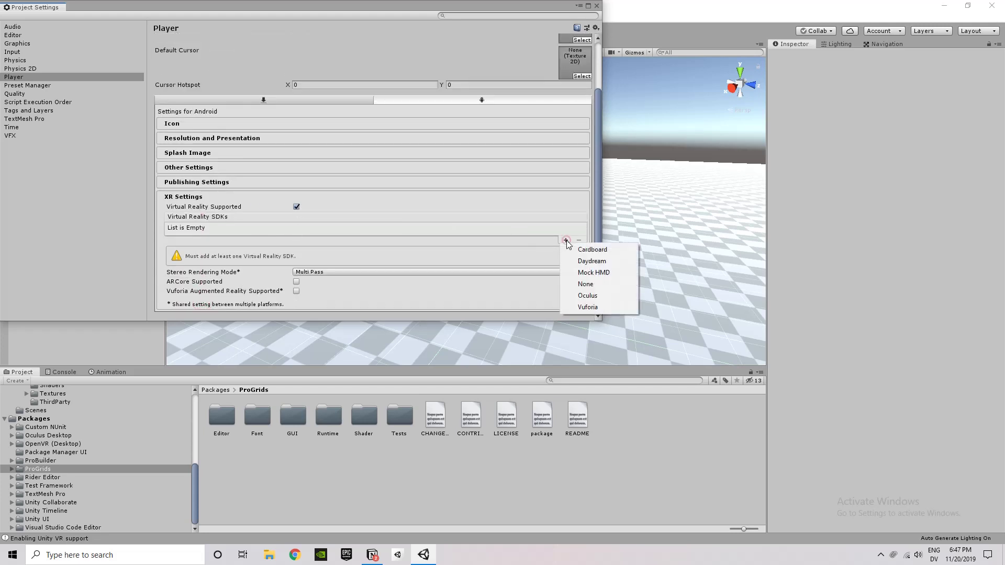
pyautogui.click(580, 296)
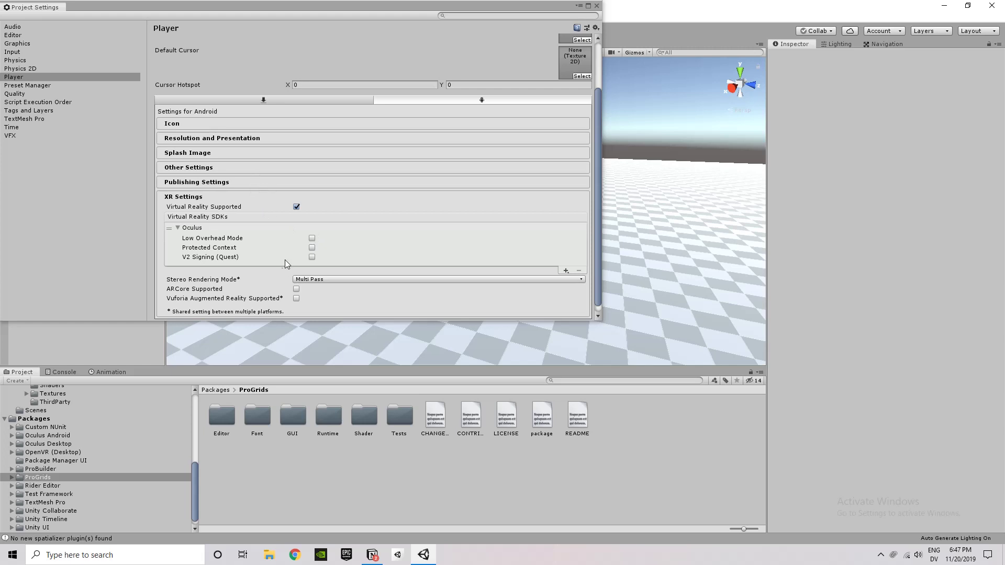
pyautogui.click(267, 101)
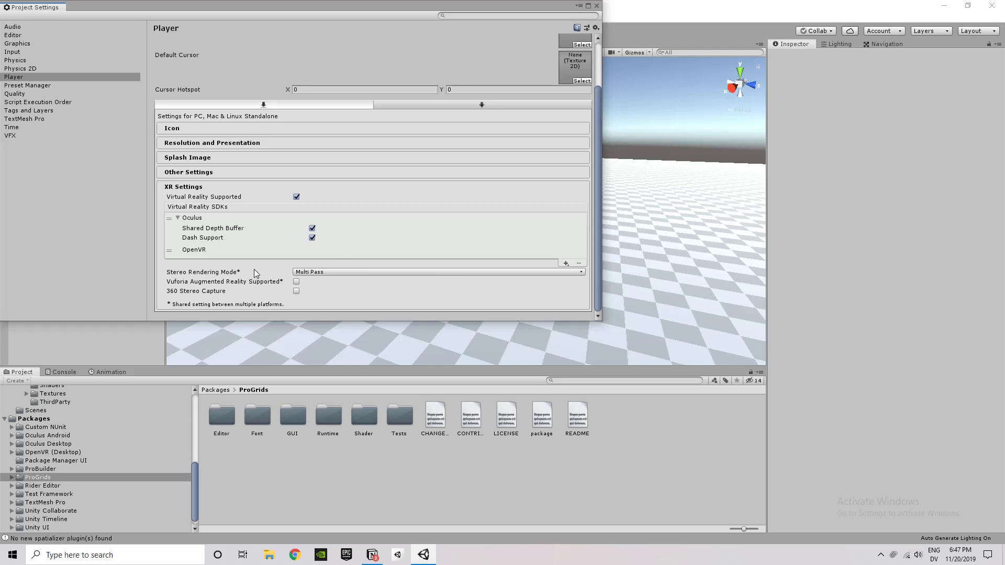
# Review Resolution and Presentation for Standalone and Android, then switch to the Notion notes
pyautogui.click(404, 105)
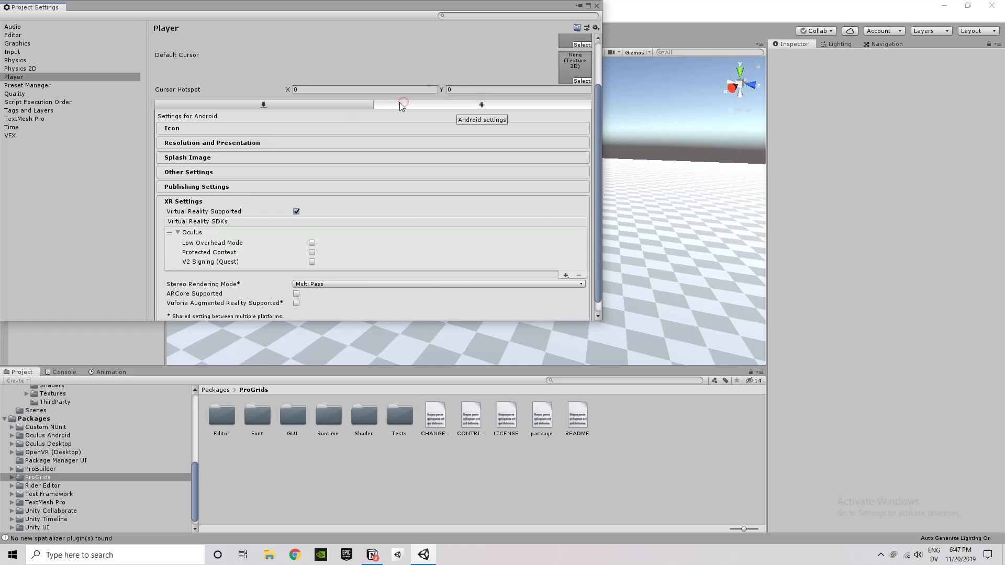
pyautogui.click(316, 105)
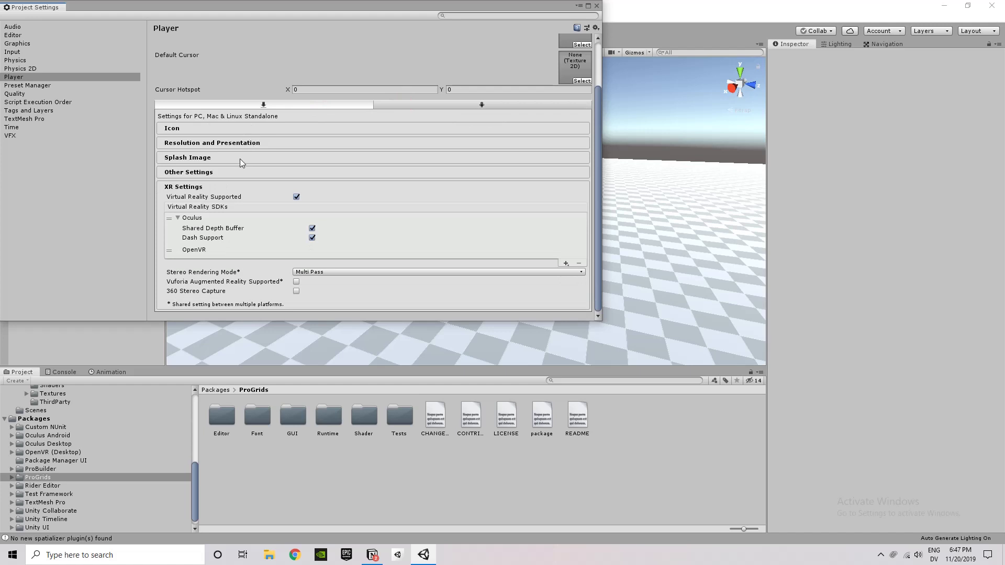
pyautogui.click(241, 142)
pyautogui.scroll(-2, 271, 173)
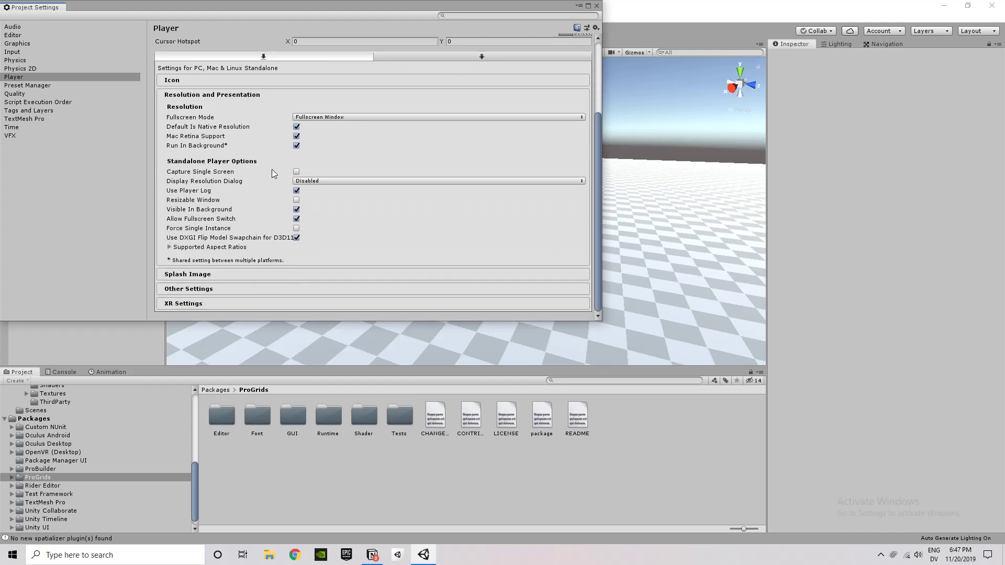
pyautogui.scroll(4, 272, 168)
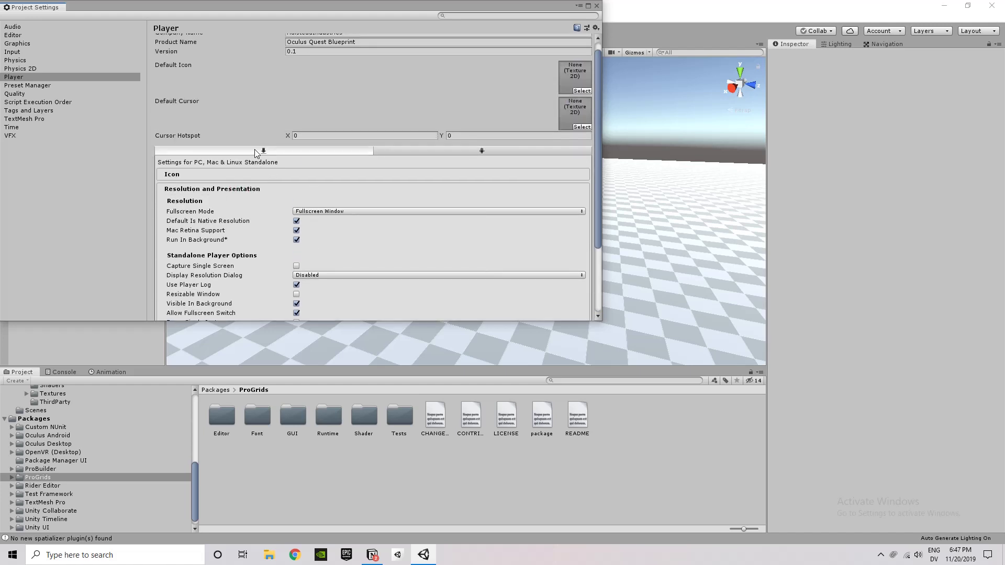
pyautogui.click(403, 150)
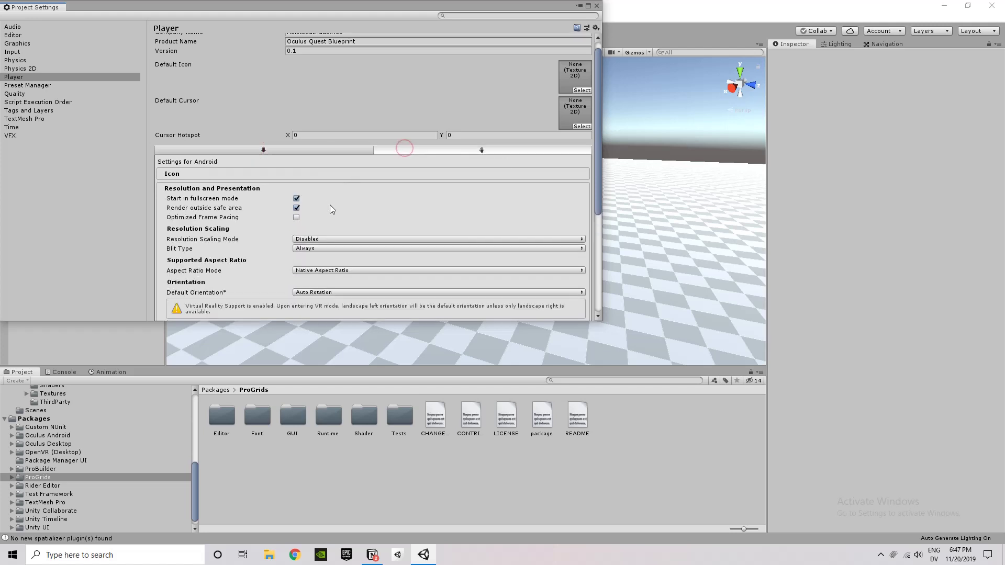
pyautogui.scroll(-1, 329, 205)
pyautogui.scroll(-1, 331, 208)
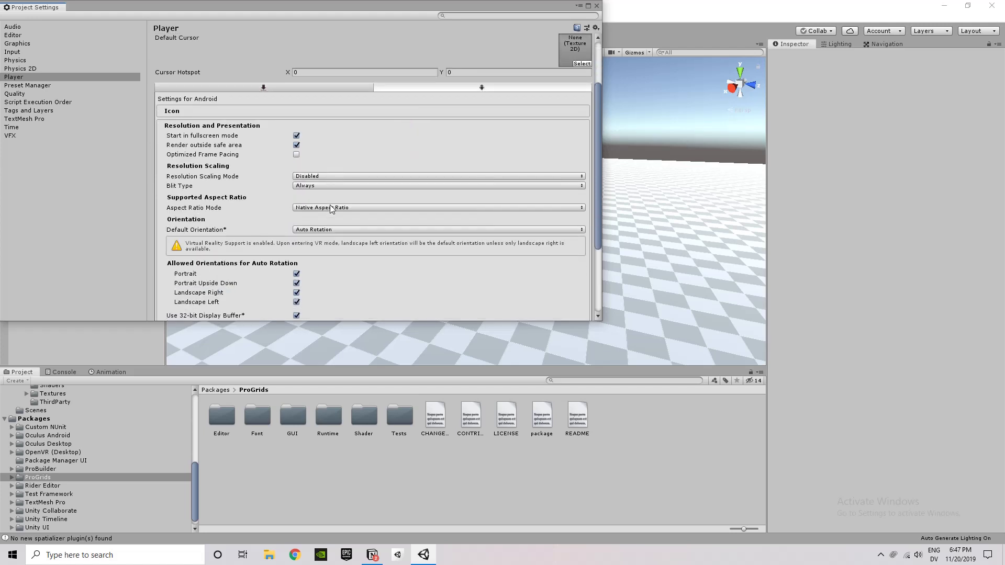
pyautogui.scroll(-4, 330, 207)
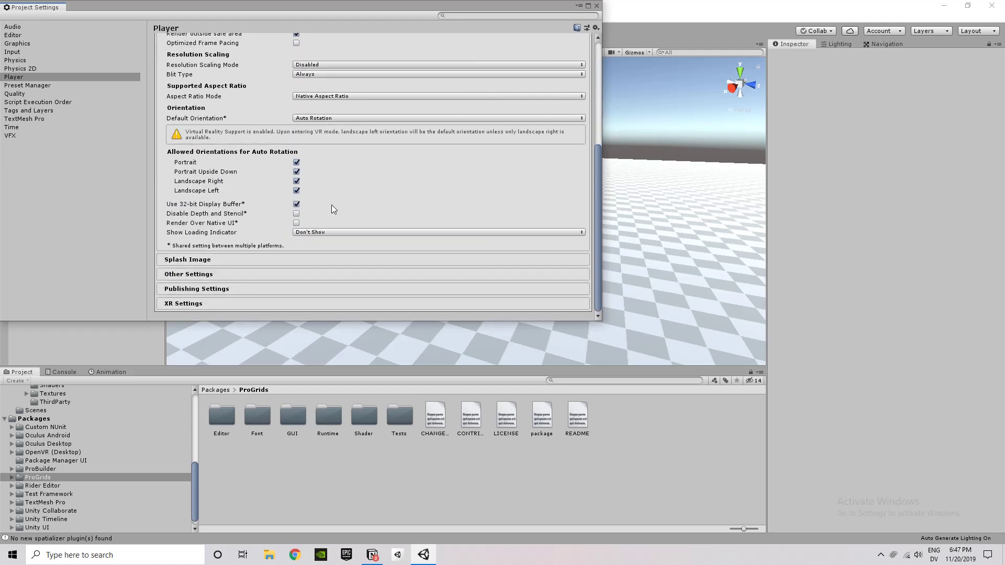
pyautogui.hotkey('alt', 'Tab')
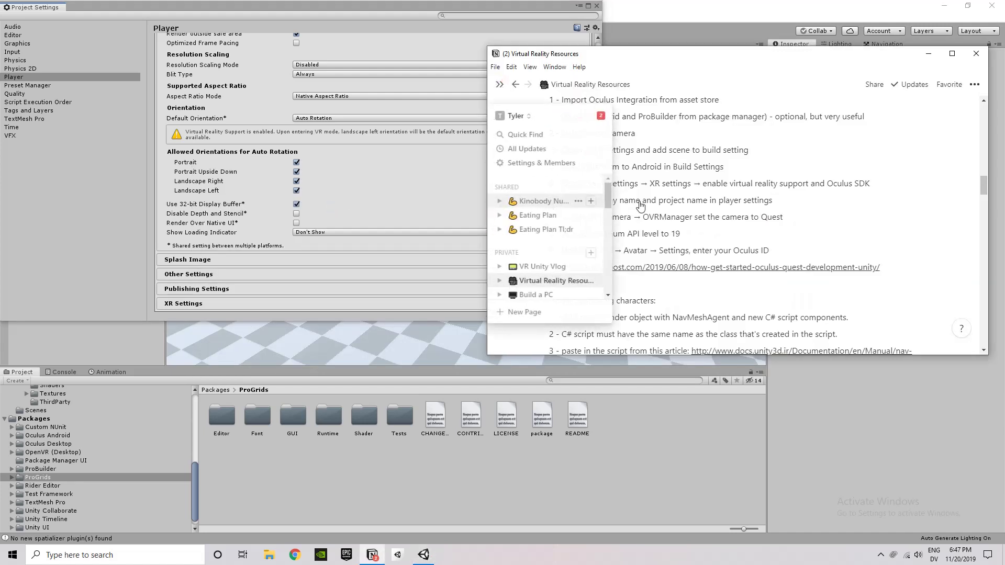
# Read the 'How to configure Unity Project for Oculus specifically' notes, then return to Unity
pyautogui.scroll(2, 706, 197)
pyautogui.scroll(-1, 643, 237)
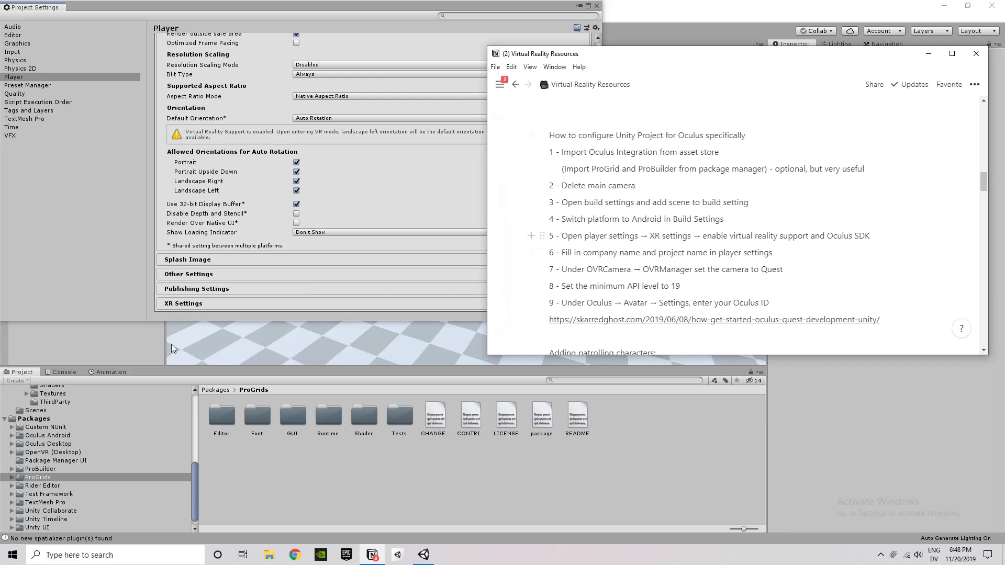
pyautogui.click(105, 355)
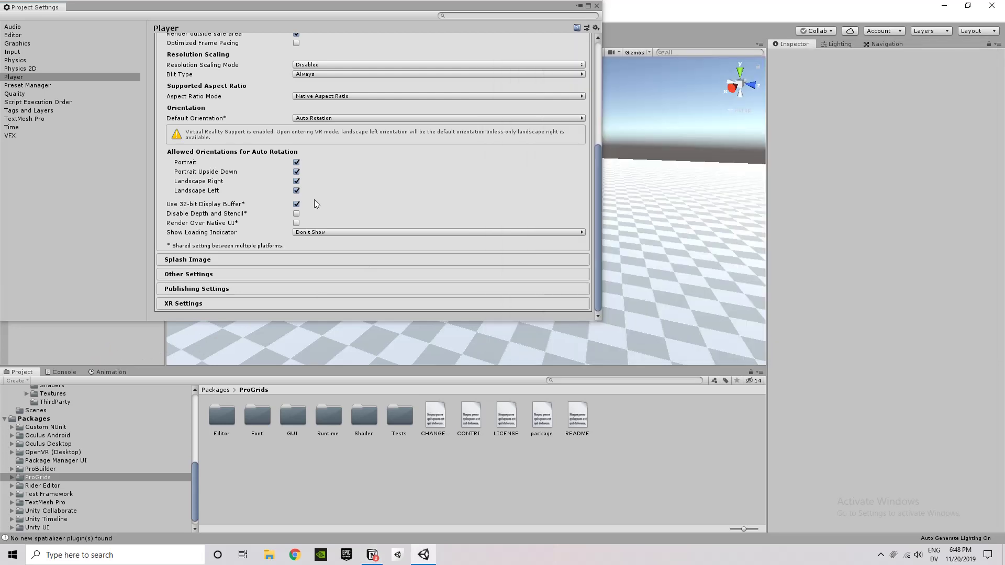
# Close Project Settings, cancel Save Scene As for SampleScene, and reopen its context menu
pyautogui.click(596, 6)
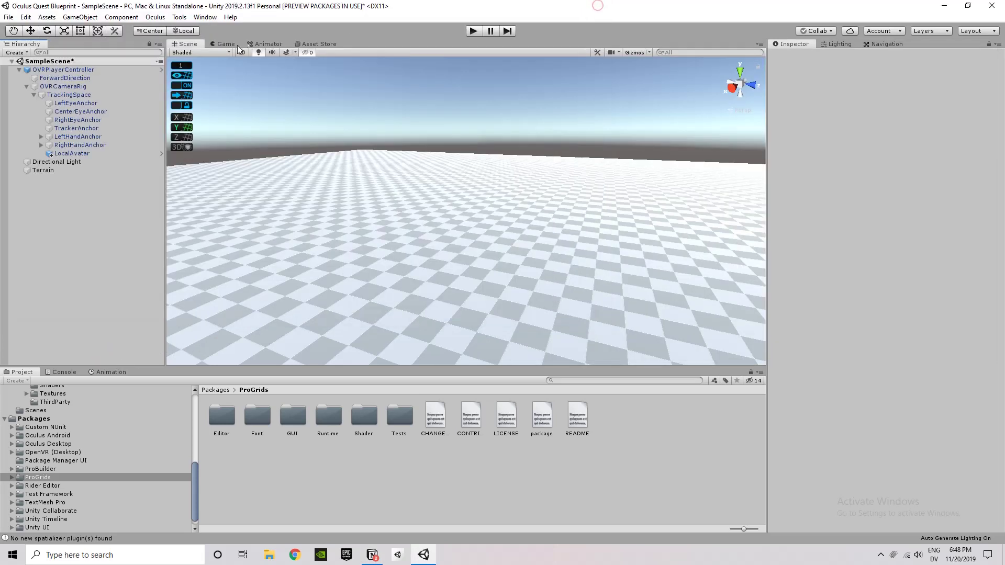
pyautogui.click(62, 87)
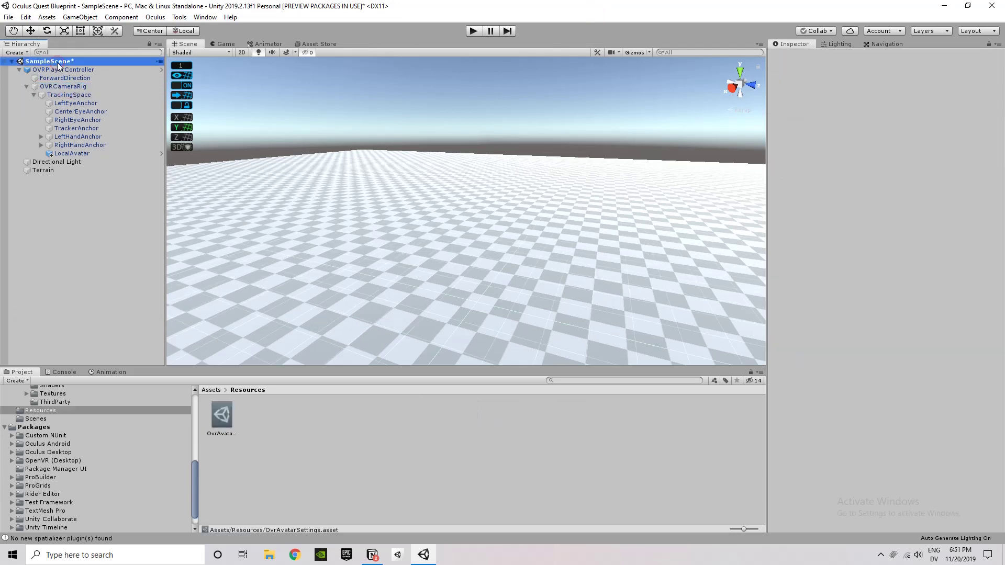
pyautogui.rightClick(57, 62)
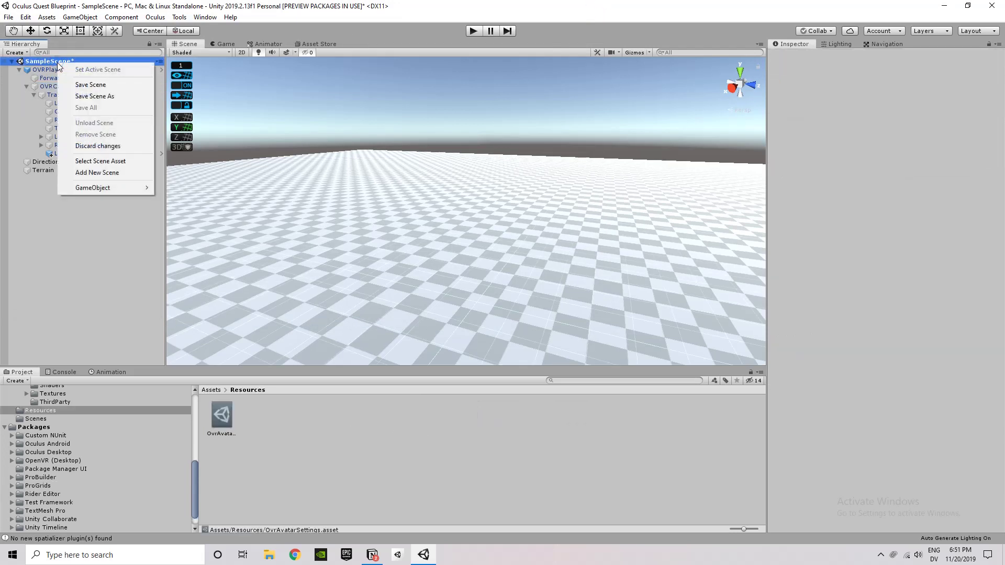
pyautogui.click(102, 97)
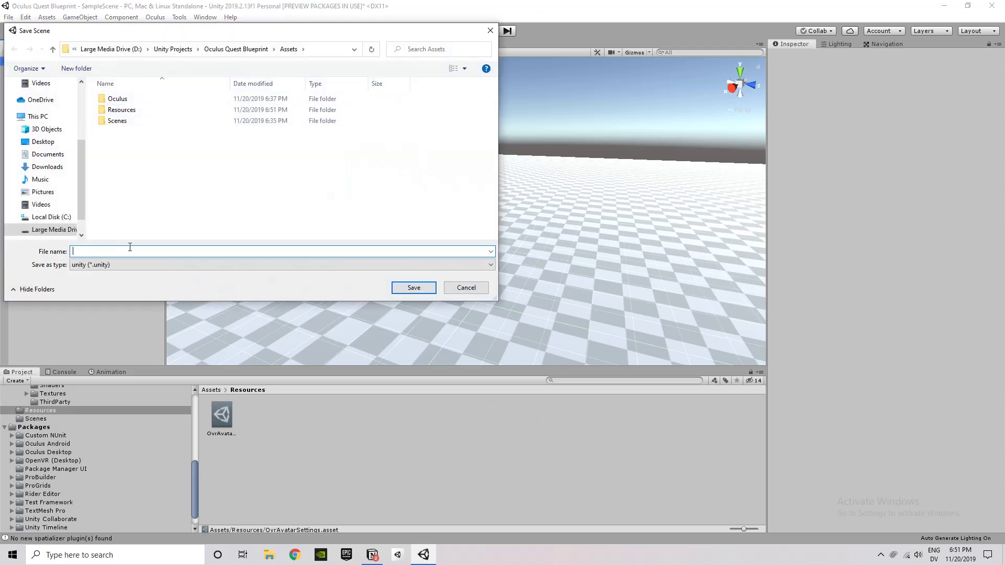
pyautogui.click(466, 287)
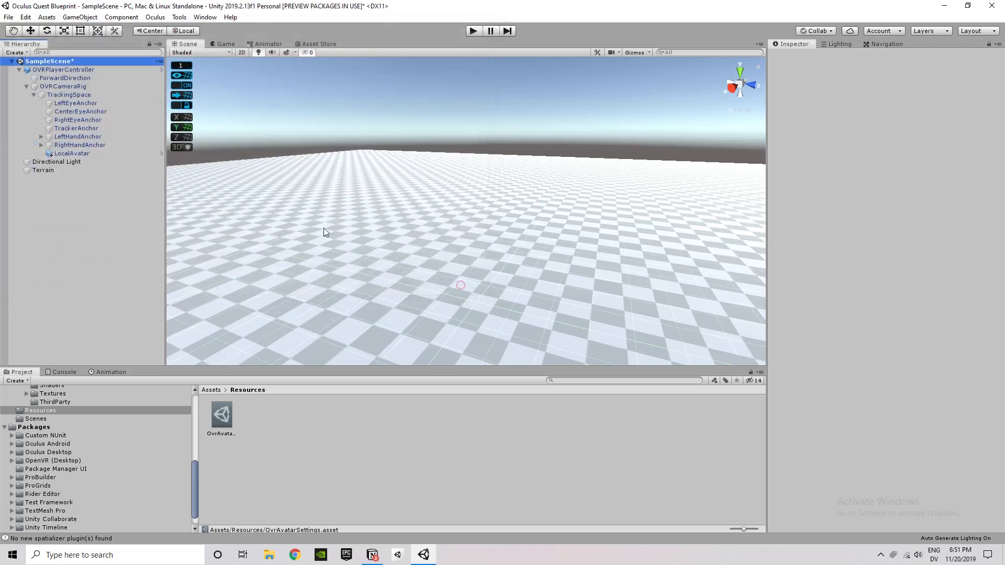
pyautogui.rightClick(47, 63)
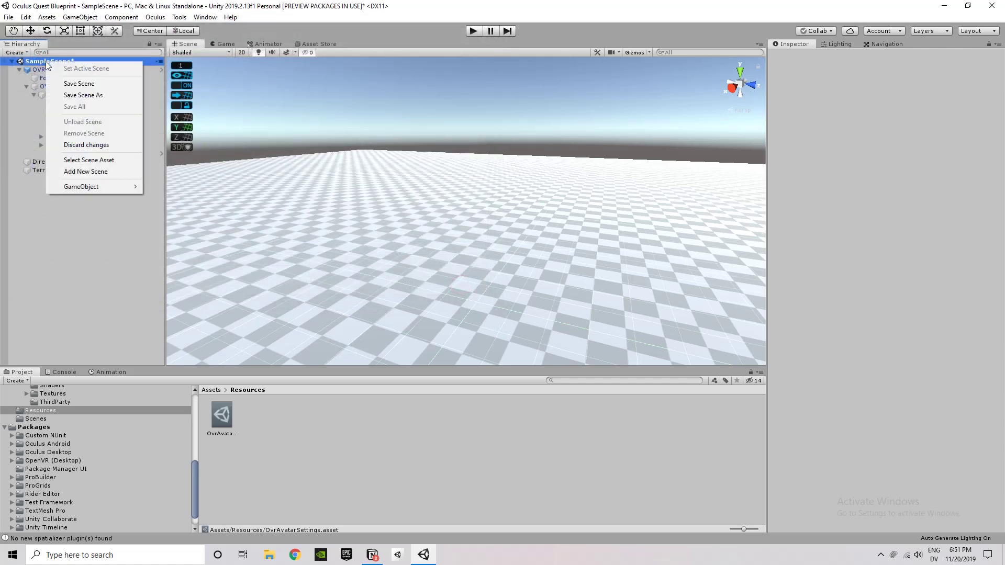
# Save SampleScene, then switch the build platform to Android with ASTC texture compression
pyautogui.click(74, 84)
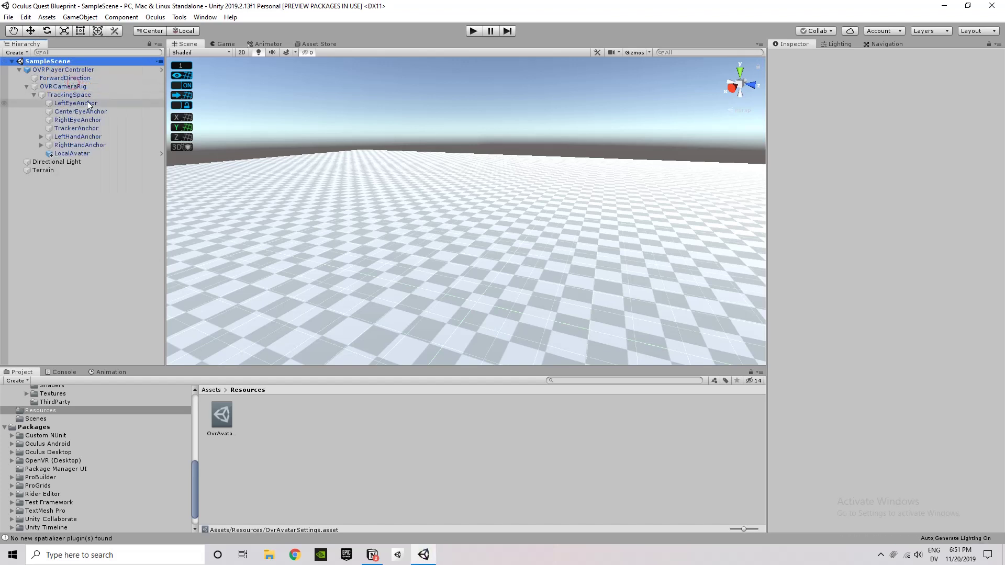
pyautogui.click(9, 17)
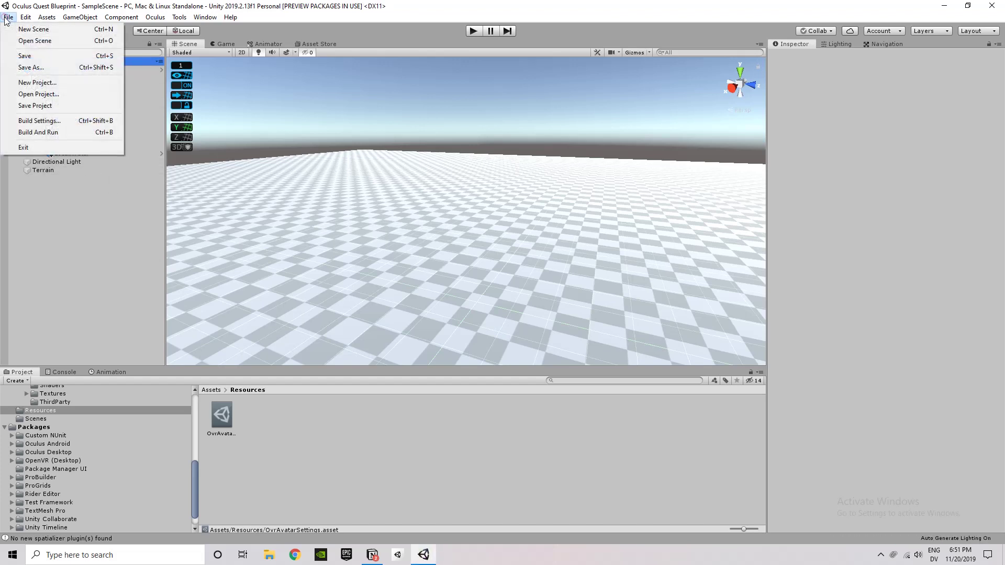
pyautogui.click(52, 120)
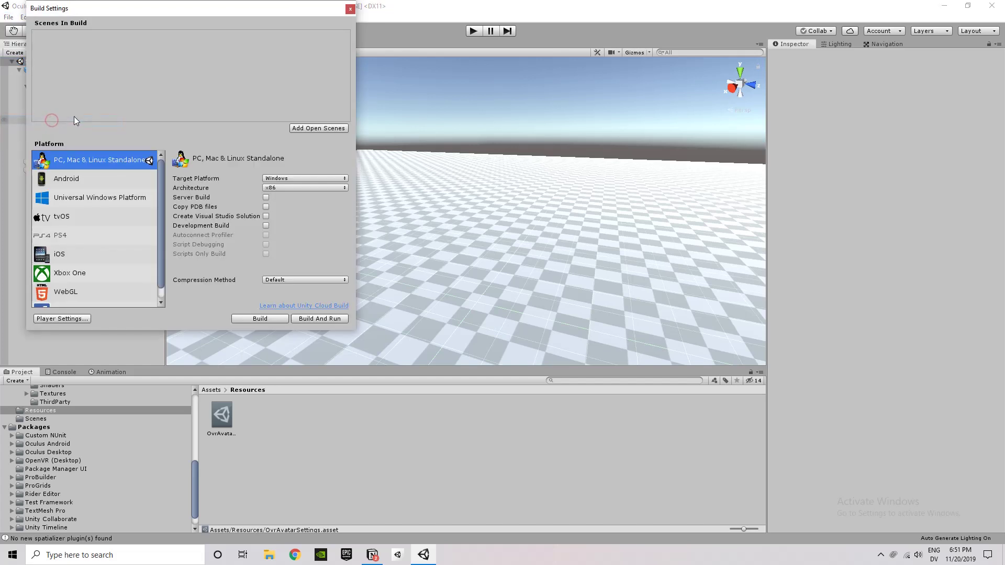
pyautogui.click(286, 179)
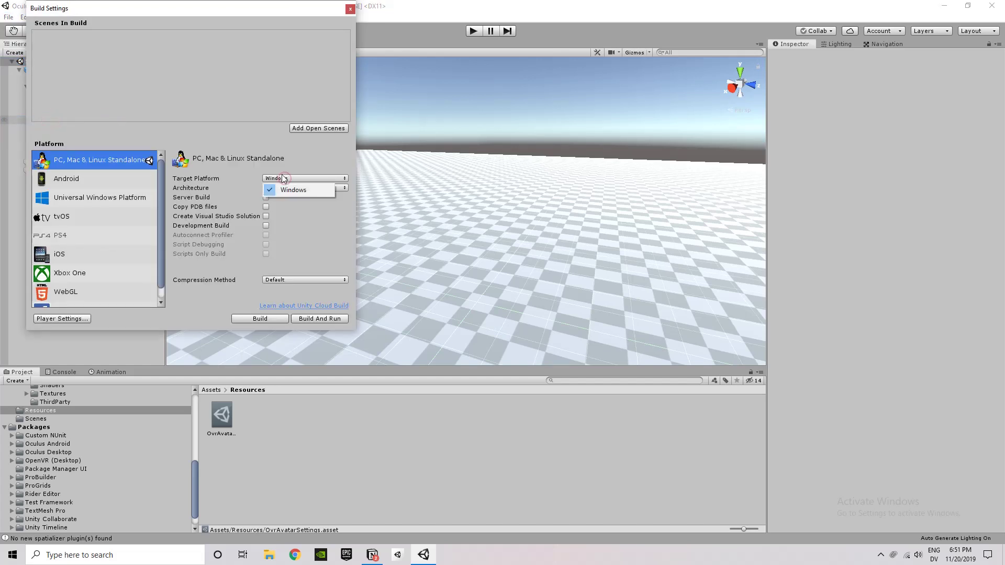
pyautogui.click(289, 191)
pyautogui.click(110, 179)
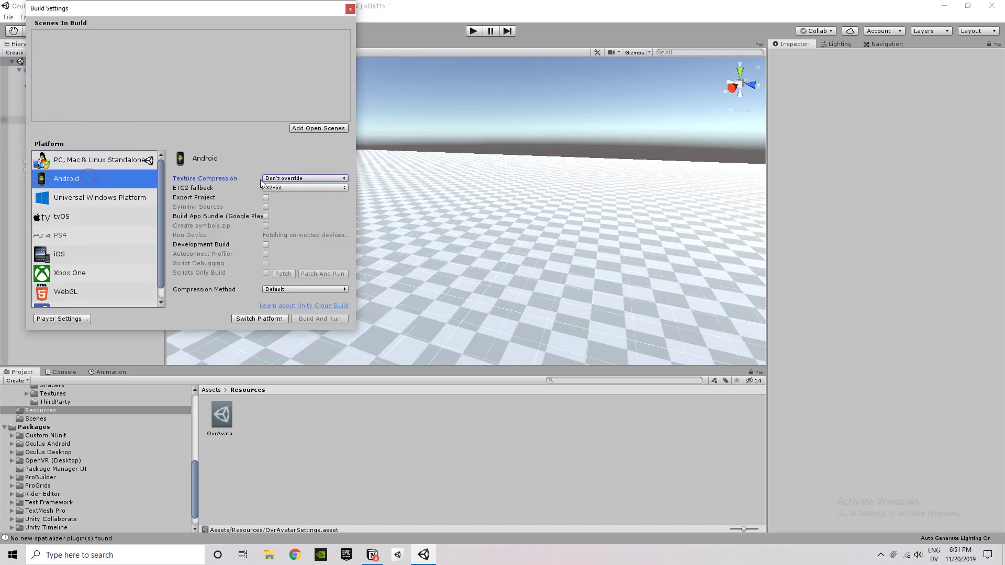
pyautogui.click(300, 185)
pyautogui.click(300, 186)
pyautogui.click(301, 179)
pyautogui.click(306, 225)
pyautogui.click(265, 318)
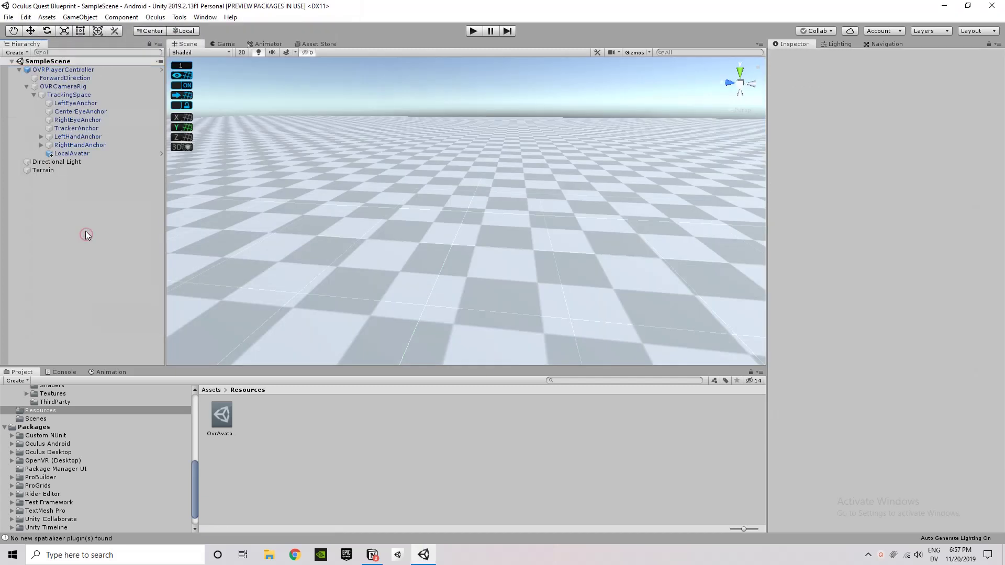
# Reopen Build Settings from the File menu to confirm Android is the selected platform
pyautogui.click(8, 17)
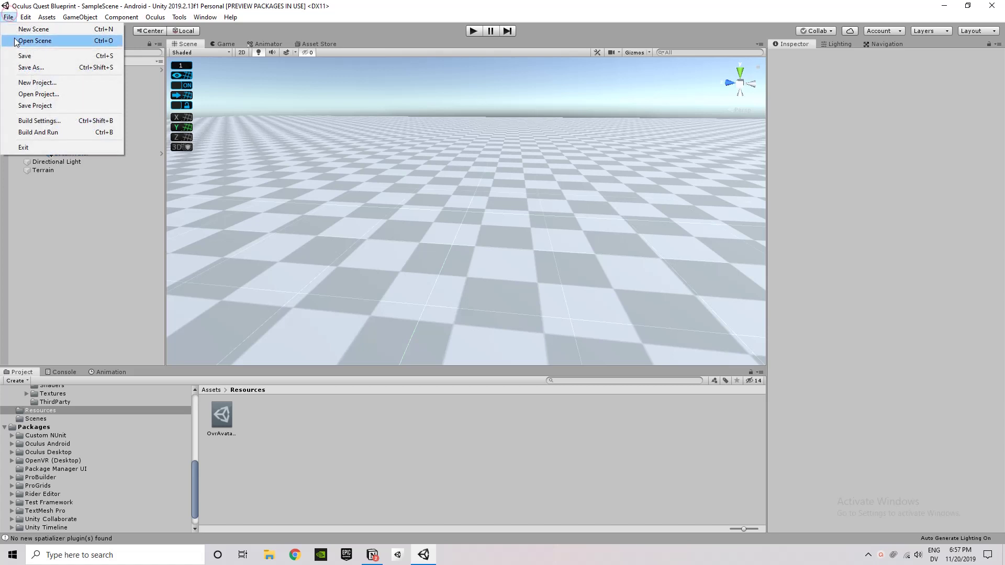
pyautogui.click(48, 121)
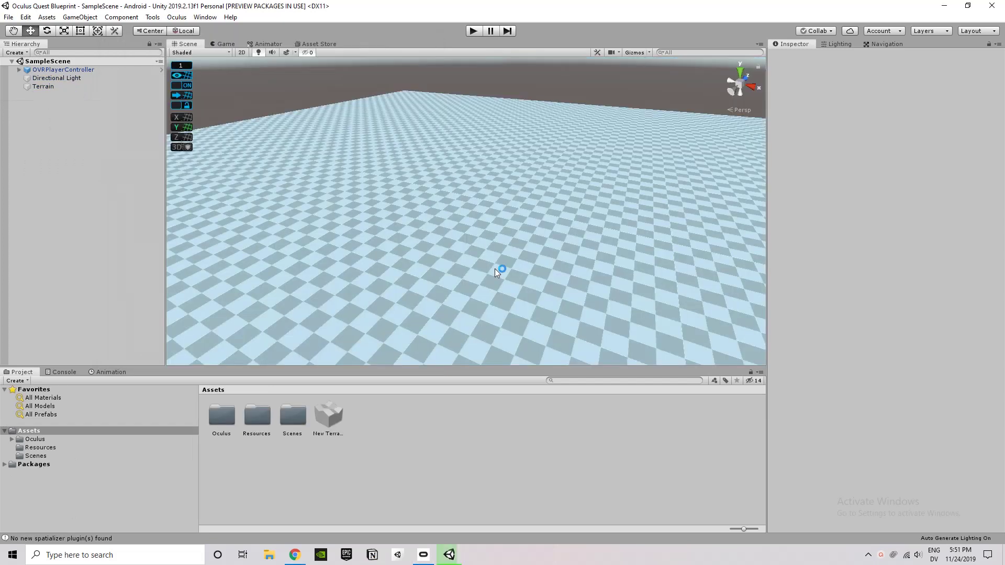
# Lift the OVRPlayerController to Y 2, toggling grid snapping off and back on, then select the Terrain
pyautogui.keyDown('alt'); pyautogui.moveTo(489, 241); pyautogui.dragTo(582, 221); pyautogui.keyUp('alt')
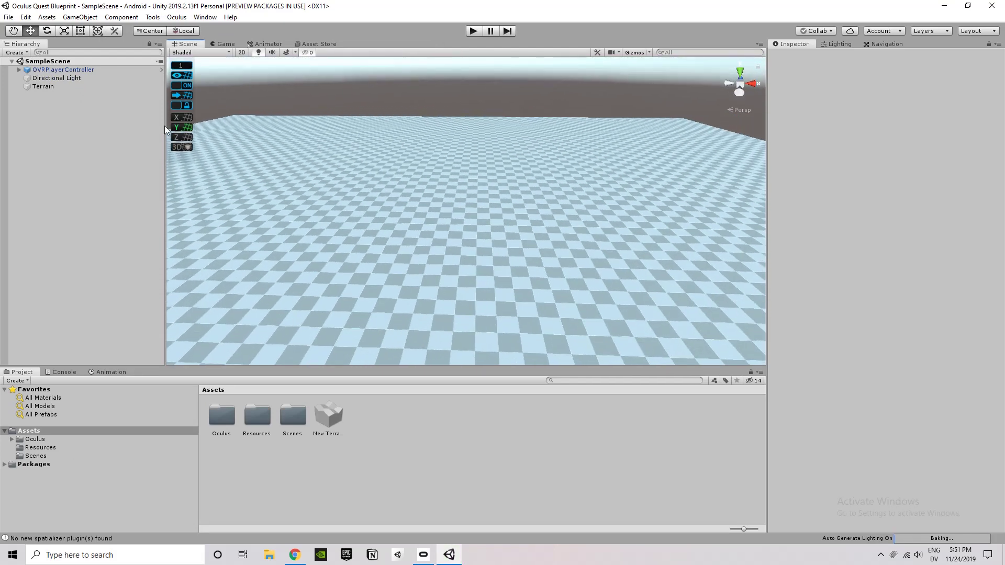
pyautogui.click(109, 70)
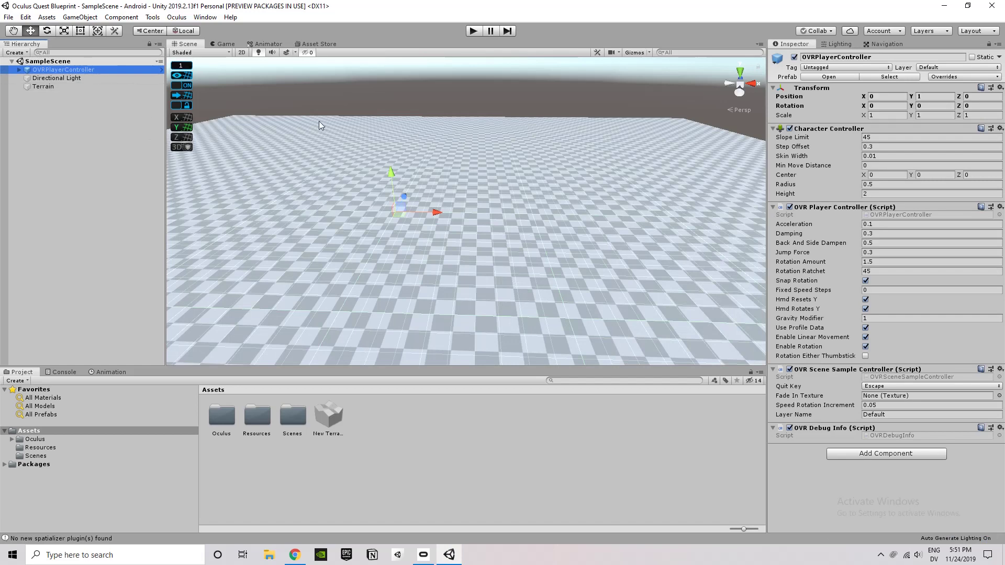
pyautogui.moveTo(481, 257); pyautogui.dragTo(437, 278, button='right')
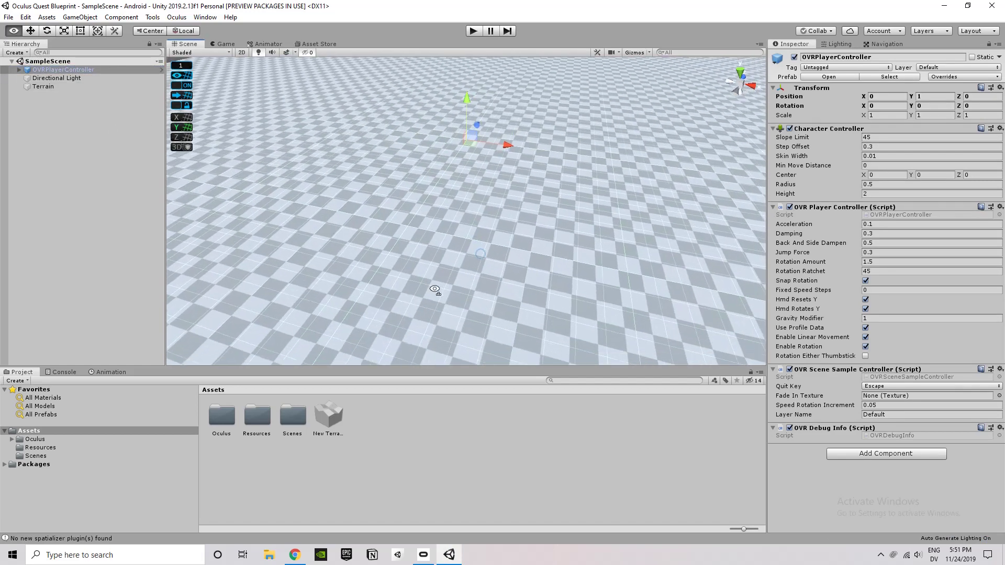
pyautogui.click(179, 86)
pyautogui.click(178, 75)
pyautogui.moveTo(427, 137); pyautogui.dragTo(463, 157, button='right')
pyautogui.moveTo(434, 177); pyautogui.dragTo(431, 150)
pyautogui.click(178, 86)
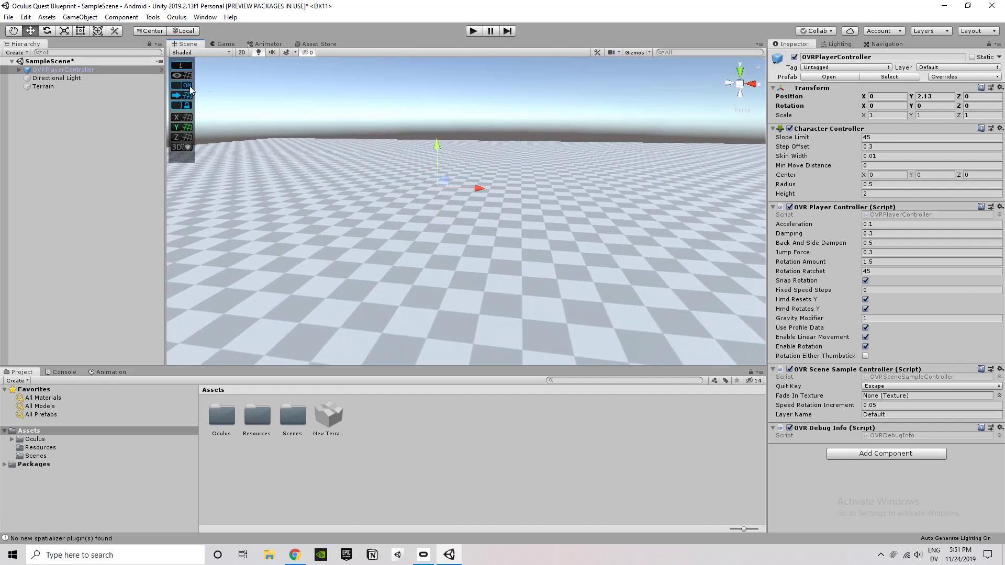
pyautogui.moveTo(438, 153); pyautogui.dragTo(438, 155)
pyautogui.click(502, 245)
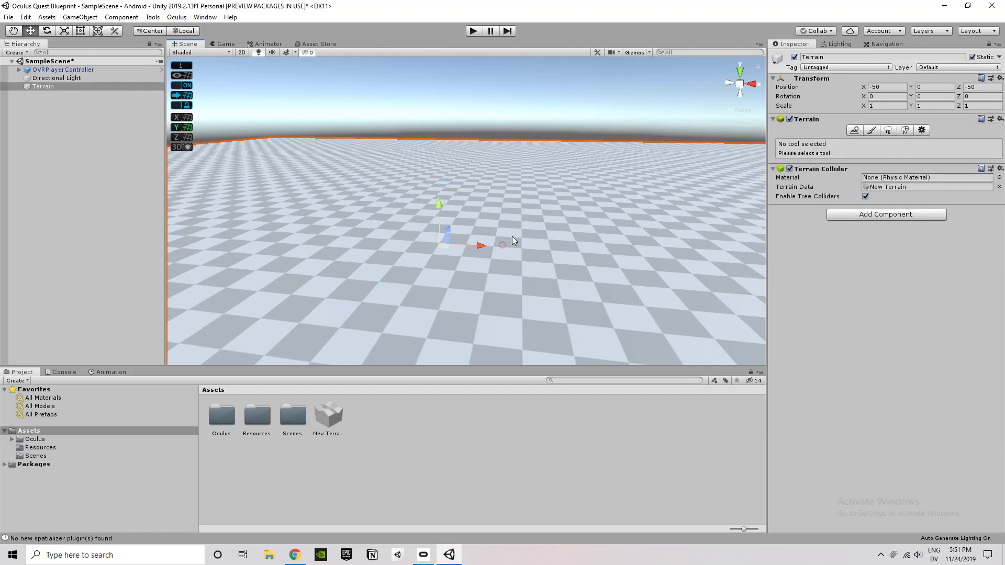
pyautogui.moveTo(363, 200); pyautogui.dragTo(485, 294, button='right')
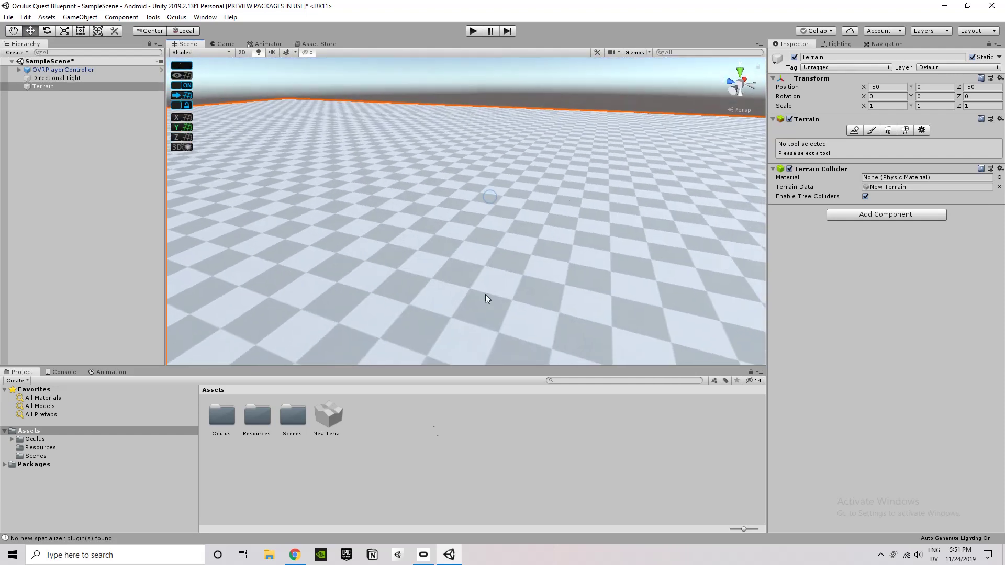
# In the Oculus app, check the Devices page to confirm the Quest and Touch are connected
pyautogui.click(425, 555)
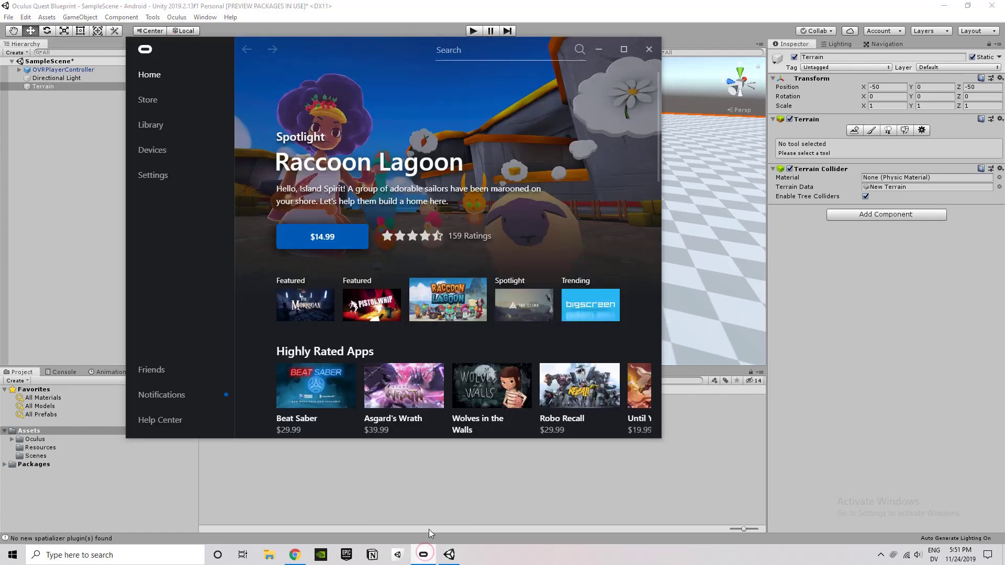
pyautogui.click(157, 150)
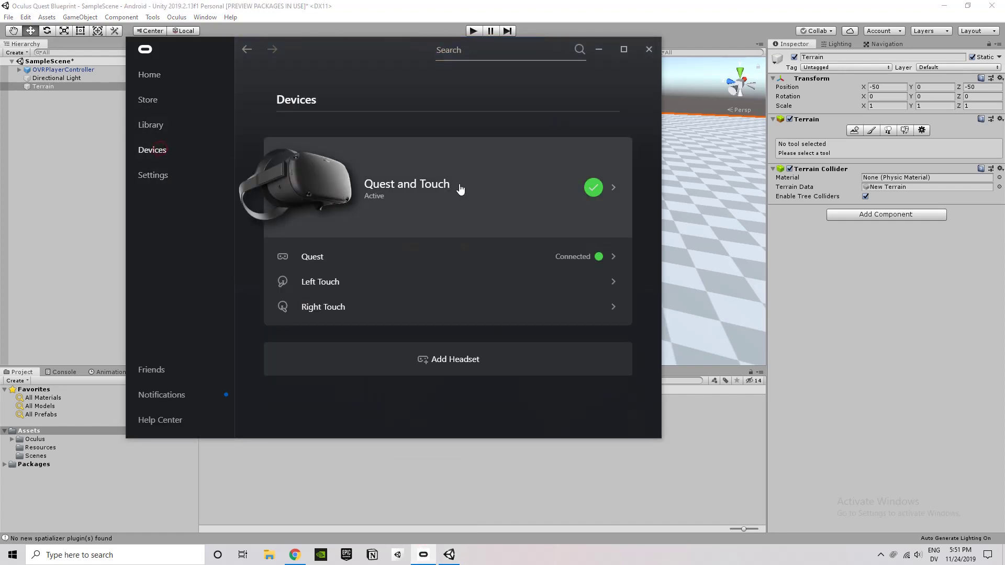
pyautogui.click(558, 223)
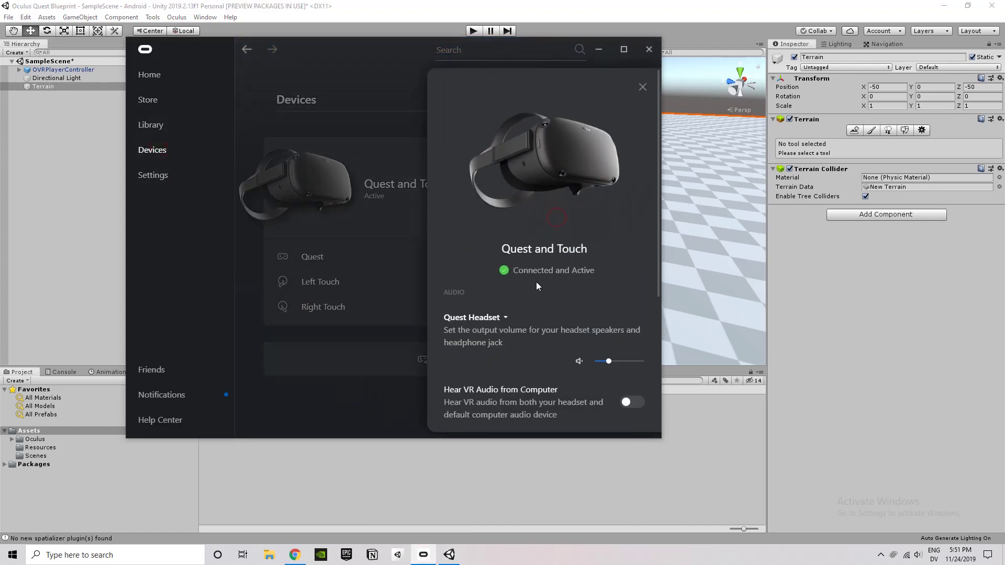
pyautogui.scroll(-4, 581, 358)
pyautogui.scroll(4, 580, 352)
pyautogui.click(642, 88)
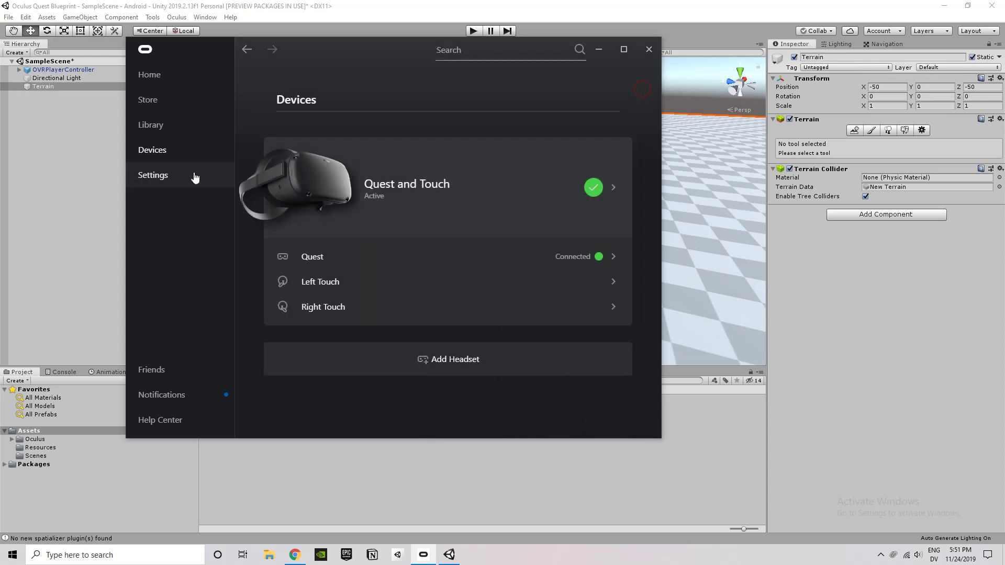
# Enable Unknown Sources in General settings, allow it, and close the Oculus app
pyautogui.click(176, 175)
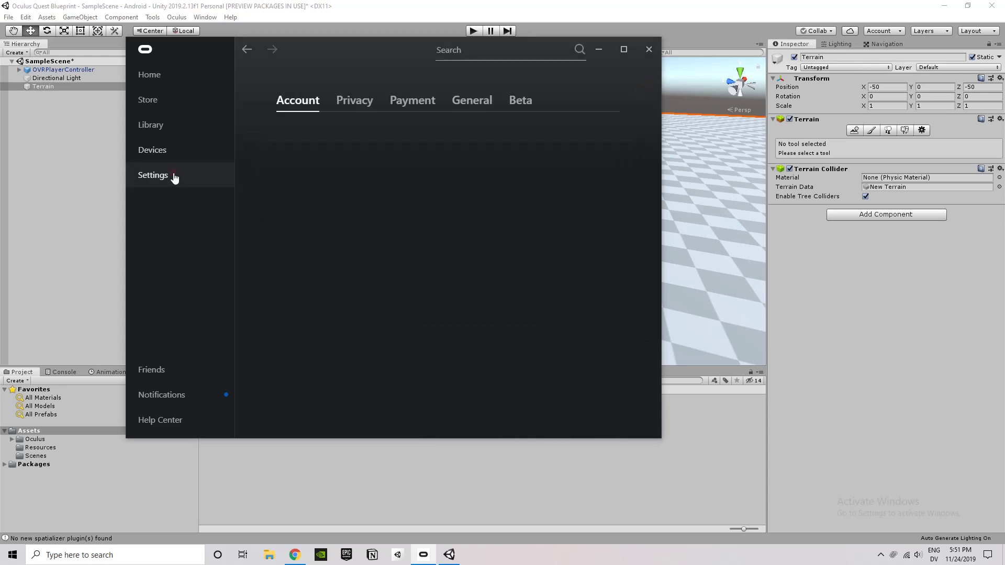
pyautogui.click(474, 103)
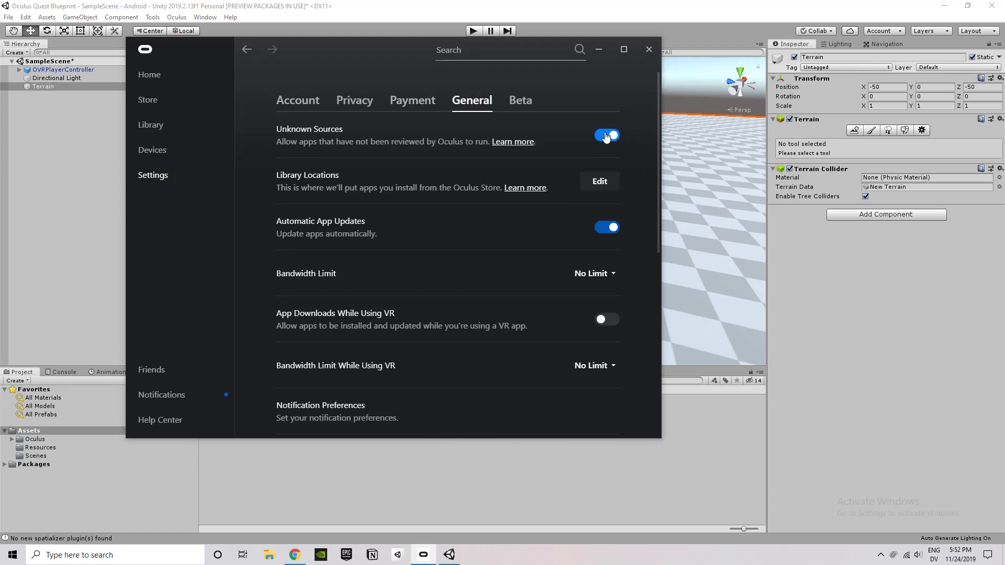
pyautogui.click(606, 136)
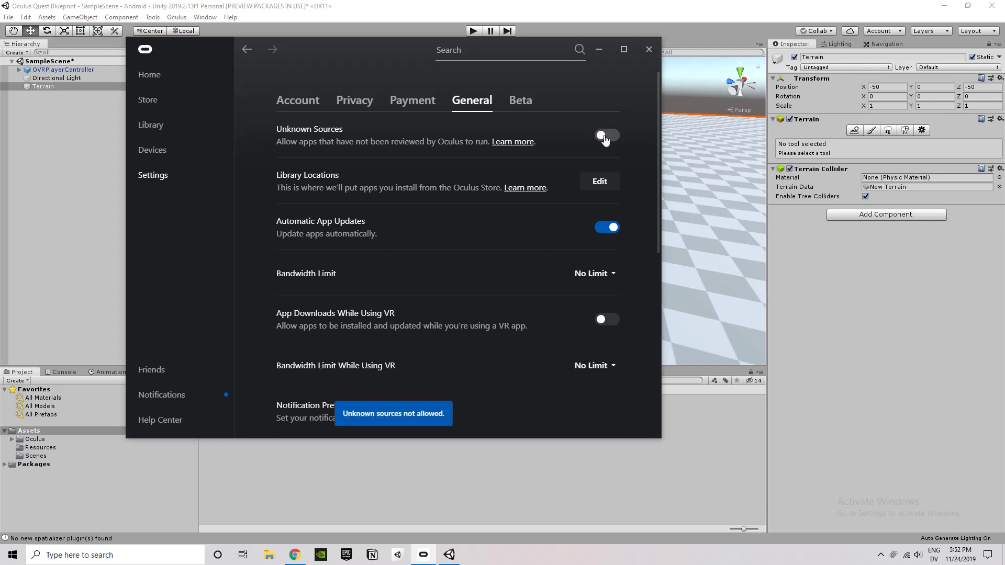
pyautogui.click(605, 137)
pyautogui.click(424, 275)
pyautogui.click(648, 50)
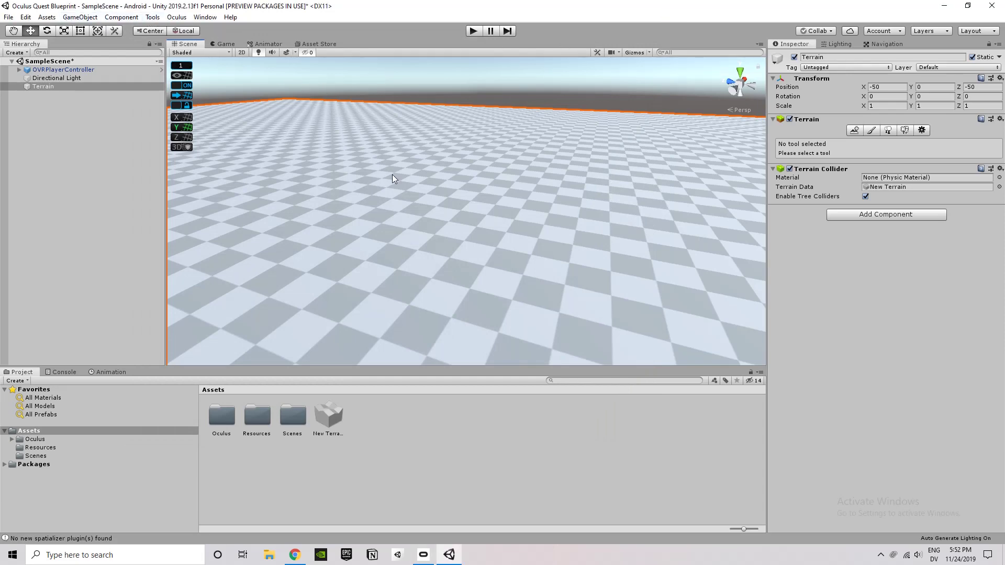
# Frame the OVRPlayerController and add a Cube to the scene from the Hierarchy
pyautogui.keyDown('alt'); pyautogui.moveTo(392, 174); pyautogui.dragTo(206, 161); pyautogui.keyUp('alt')
pyautogui.click(55, 70)
pyautogui.press('f')
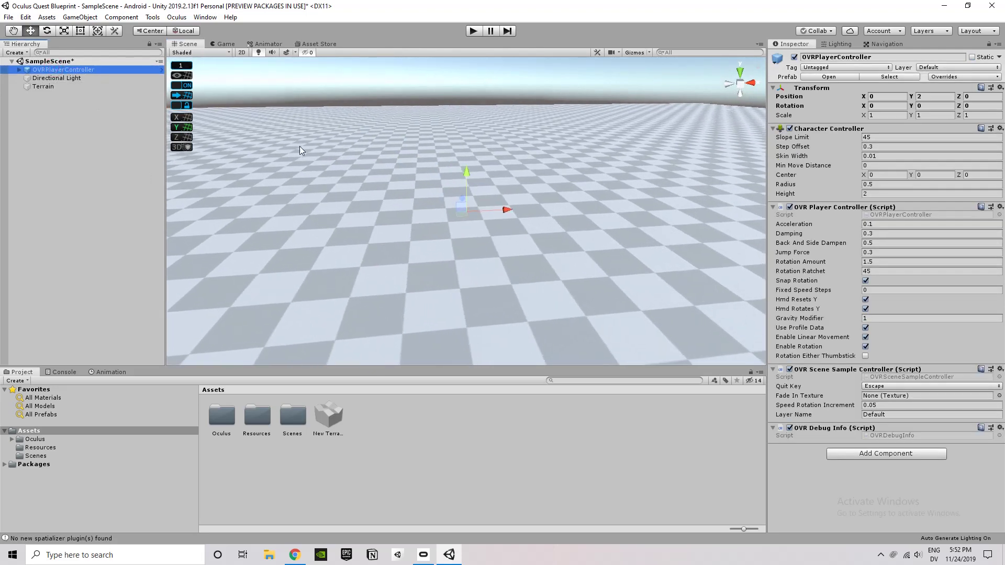
pyautogui.keyDown('alt'); pyautogui.moveTo(302, 151); pyautogui.dragTo(269, 129); pyautogui.keyUp('alt')
pyautogui.rightClick(58, 182)
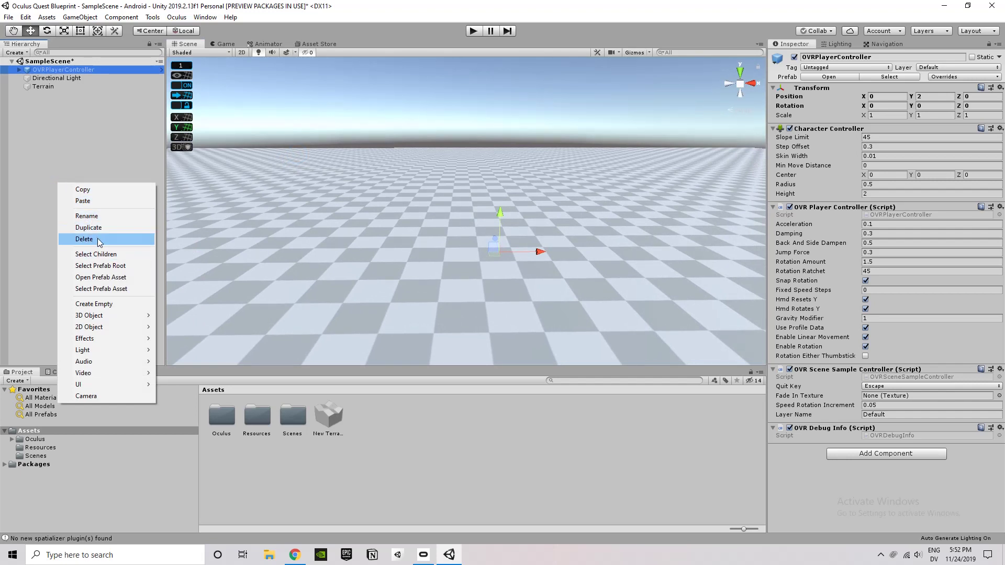
pyautogui.moveTo(117, 314)
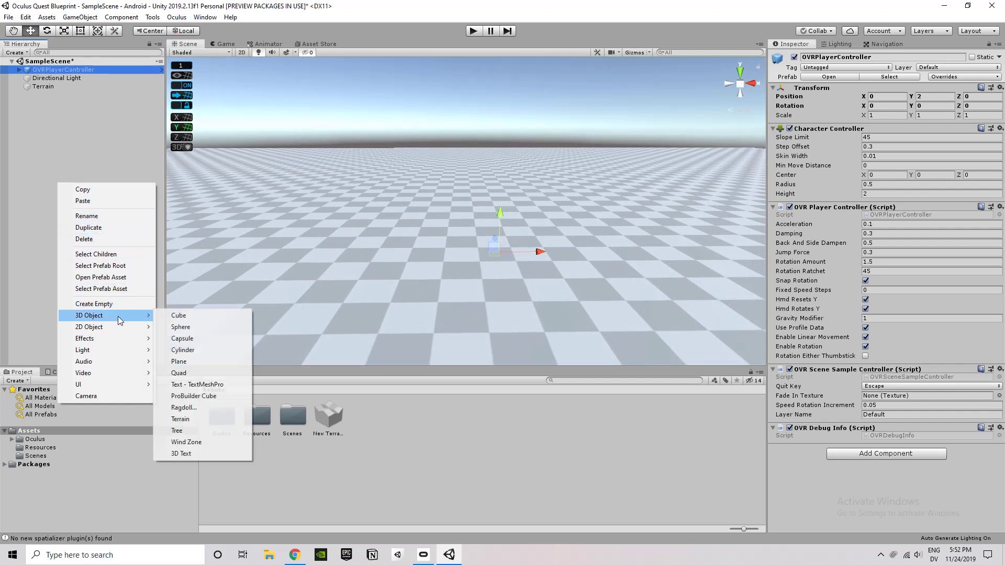
pyautogui.click(175, 316)
# Set the cube's position to Y 0.5 and Z 9, then preview it in the Game view
pyautogui.keyDown('alt'); pyautogui.moveTo(474, 200); pyautogui.dragTo(423, 178); pyautogui.keyUp('alt')
pyautogui.press('Right')
pyautogui.press('Right')
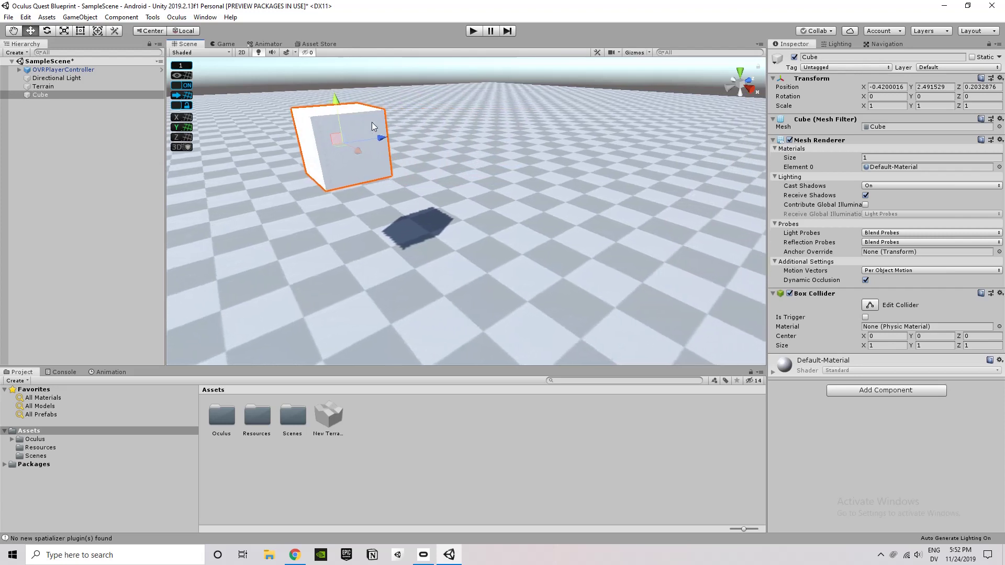
pyautogui.click(935, 87)
pyautogui.press('BackSpace')
pyautogui.write('0.5')
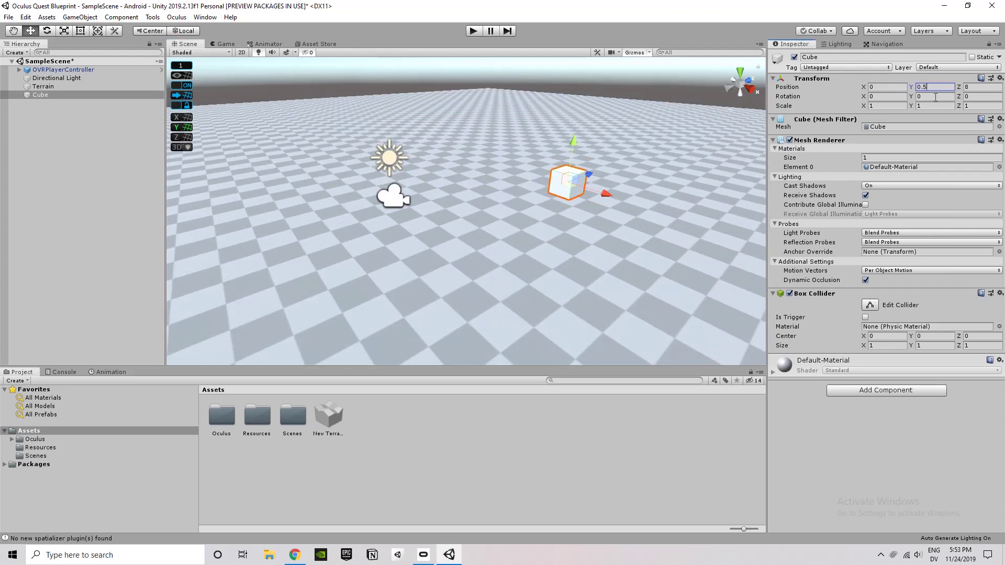
pyautogui.click(969, 88)
pyautogui.write('9')
pyautogui.press('Return')
pyautogui.click(214, 44)
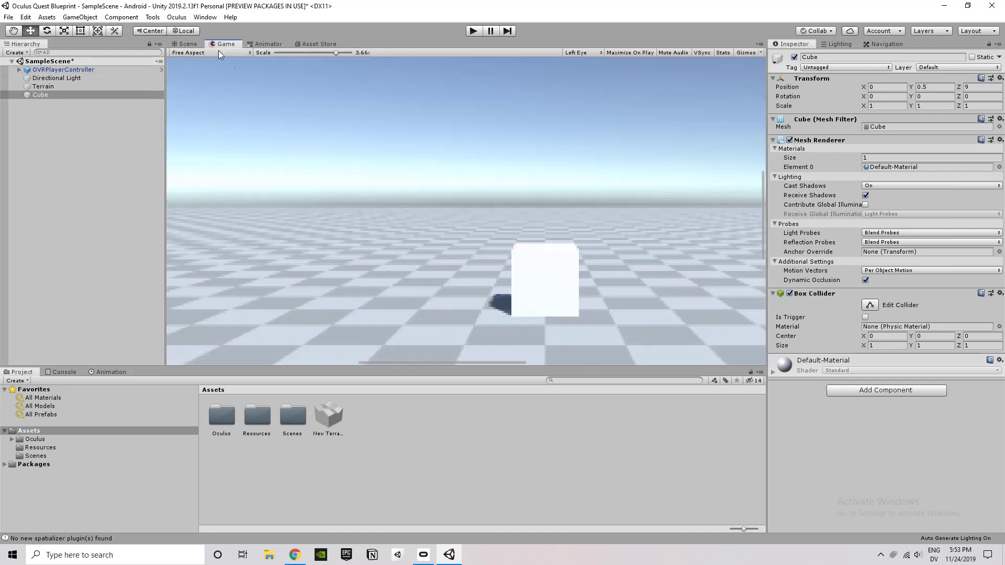
# Back in the Scene view, save with Ctrl+S and open Oculus > Avatars > Edit Settings
pyautogui.click(188, 44)
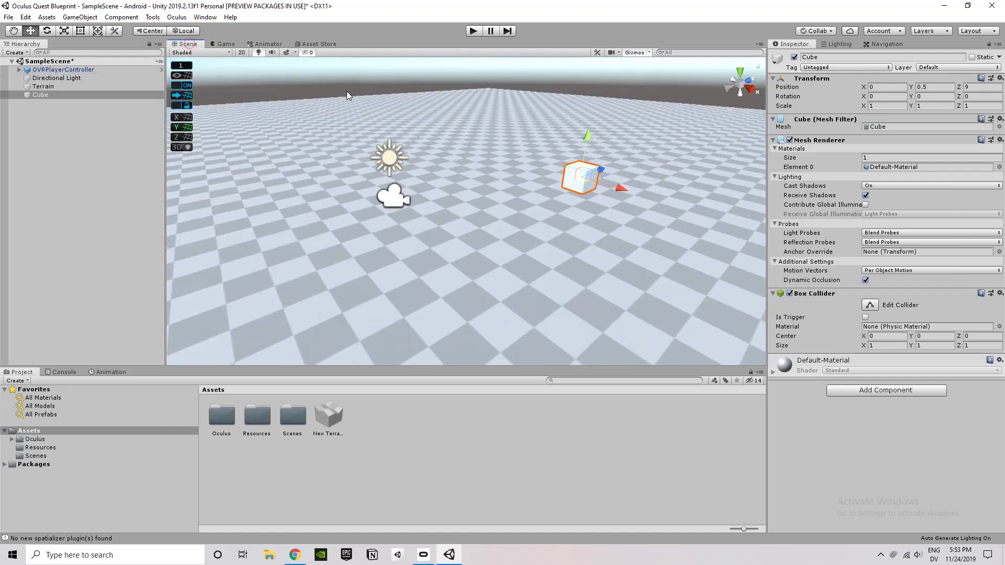
pyautogui.click(381, 37)
pyautogui.hotkey('ctrl', 's')
pyautogui.click(176, 16)
pyautogui.moveTo(202, 18)
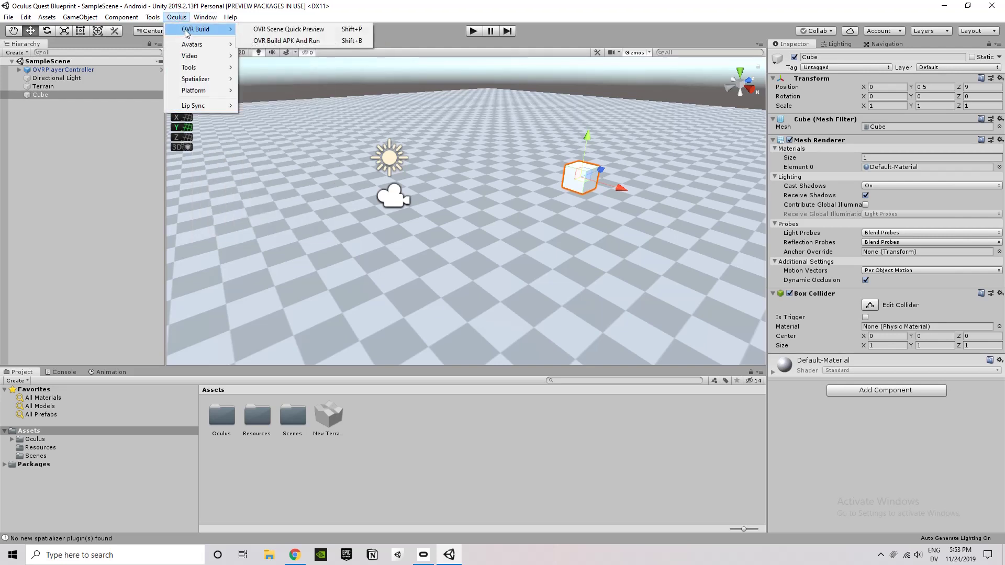
pyautogui.moveTo(189, 44)
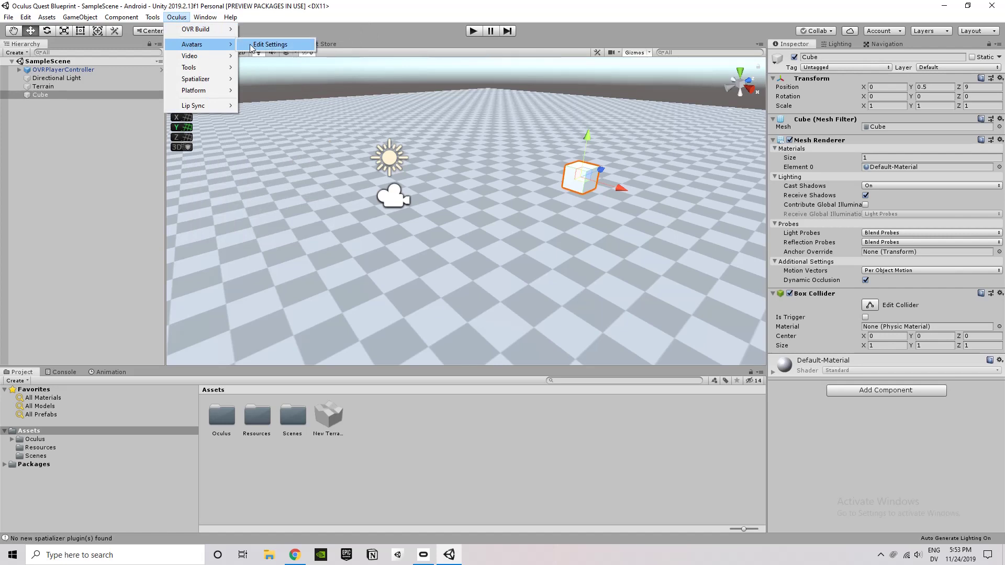
pyautogui.click(269, 45)
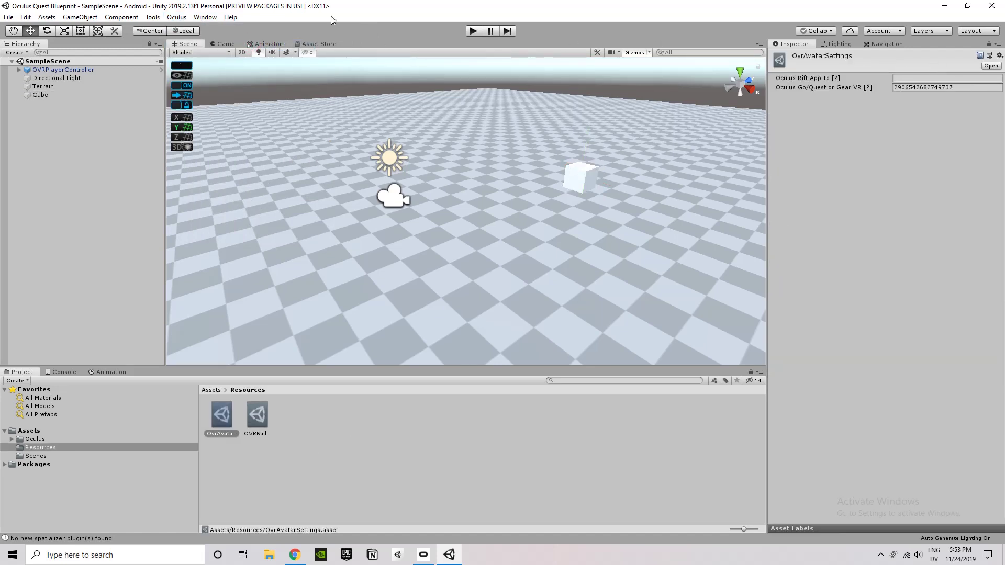
# Open Oculus > Platform > Edit Settings and follow the link to the Oculus dashboard's app list
pyautogui.click(177, 17)
pyautogui.moveTo(229, 94)
pyautogui.click(269, 91)
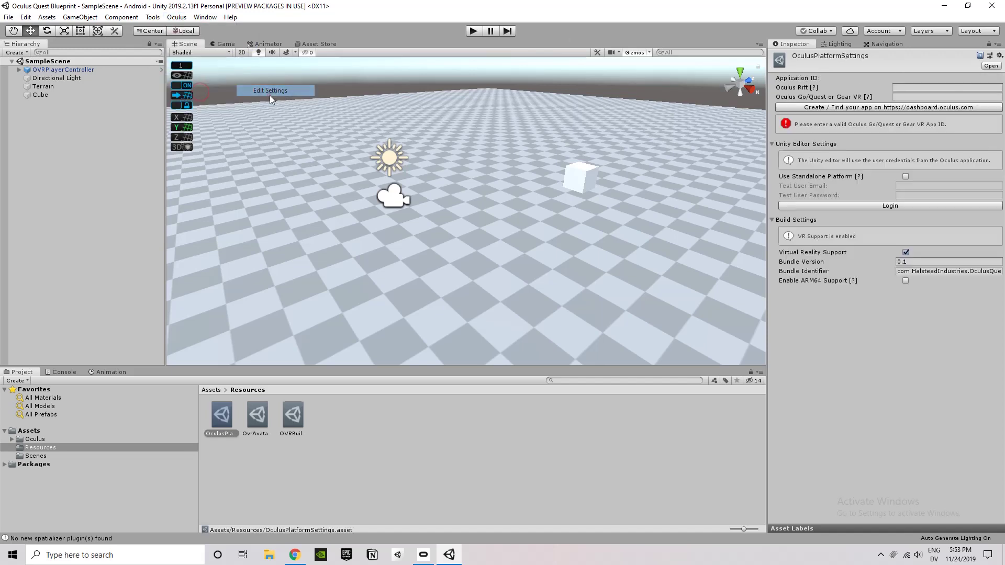
pyautogui.click(906, 107)
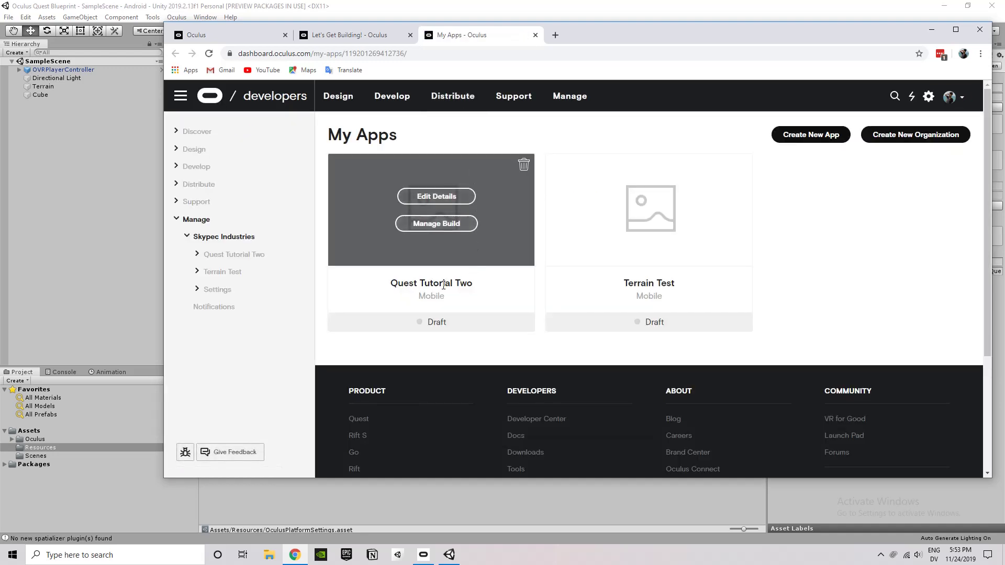
# Create an Oculus Rift app named 'Oculus Blueprint' and select its App ID for copying
pyautogui.click(810, 137)
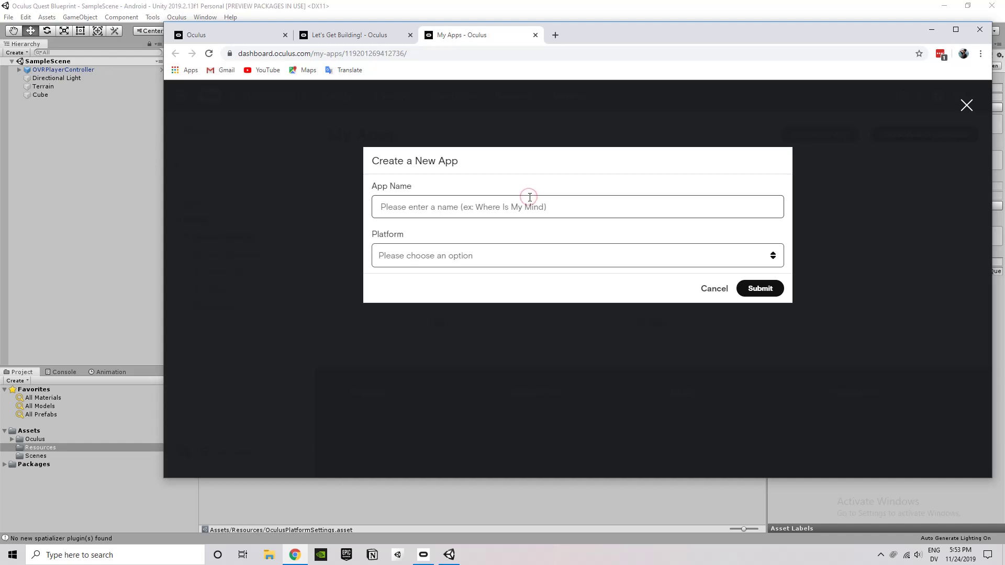
pyautogui.write('Oculus Blueprint')
pyautogui.click(466, 256)
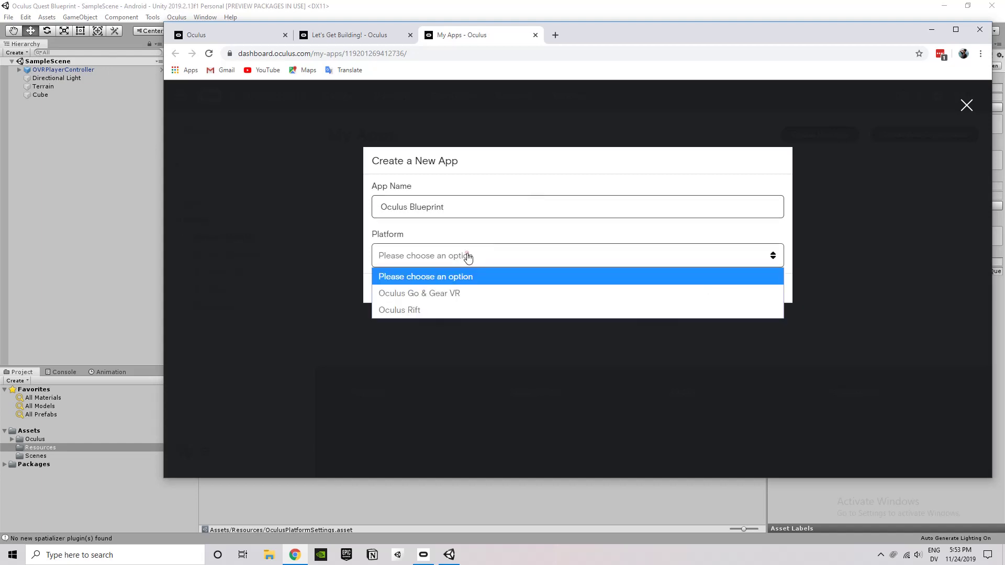
pyautogui.click(432, 310)
pyautogui.click(438, 262)
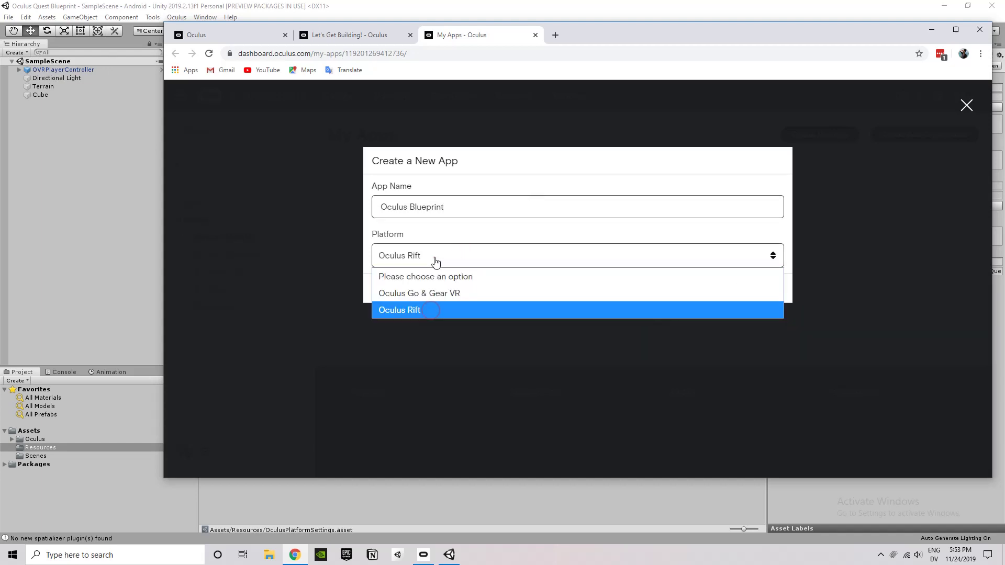
pyautogui.click(437, 307)
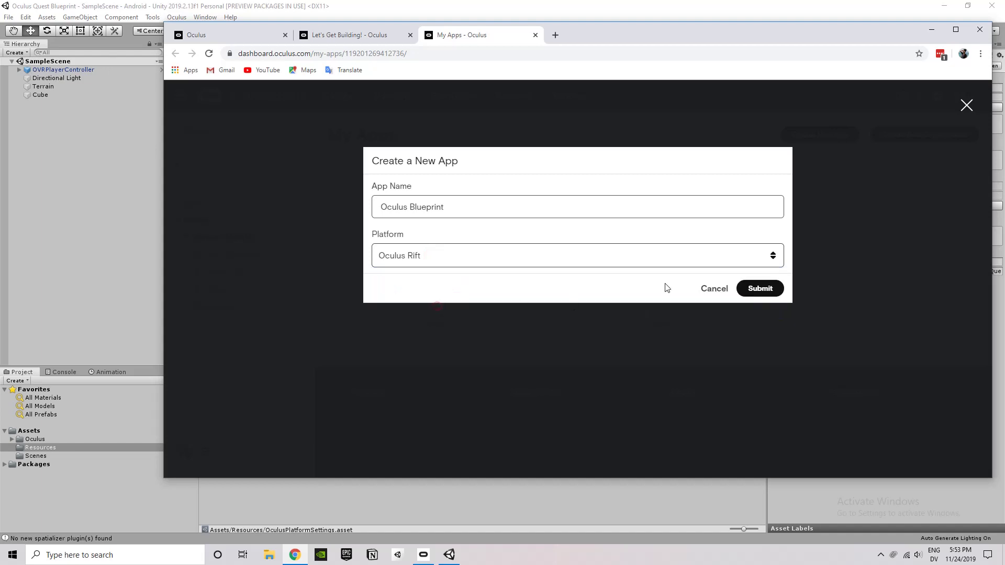
pyautogui.click(747, 292)
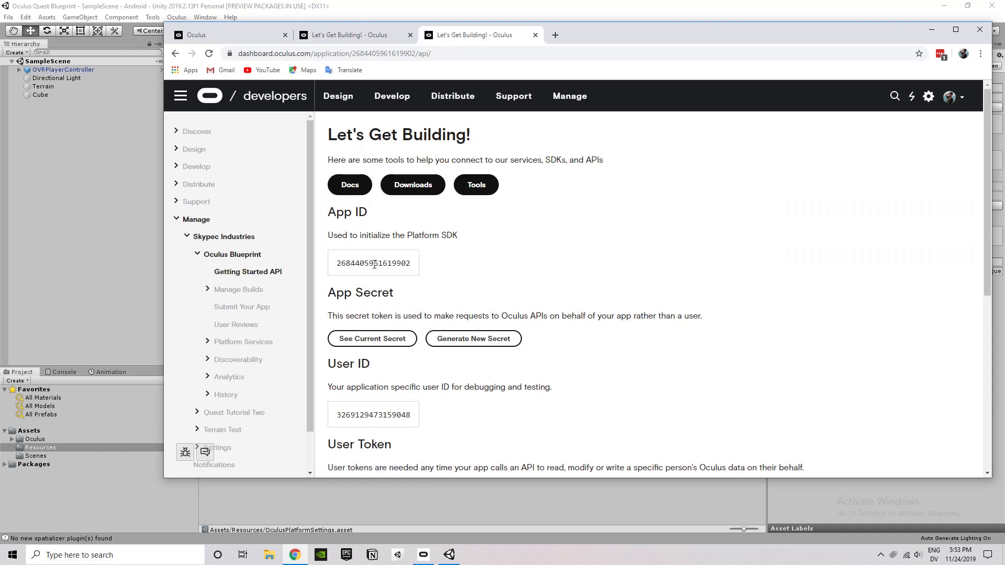
pyautogui.doubleClick(374, 265)
pyautogui.hotkey('ctrl', 'c')
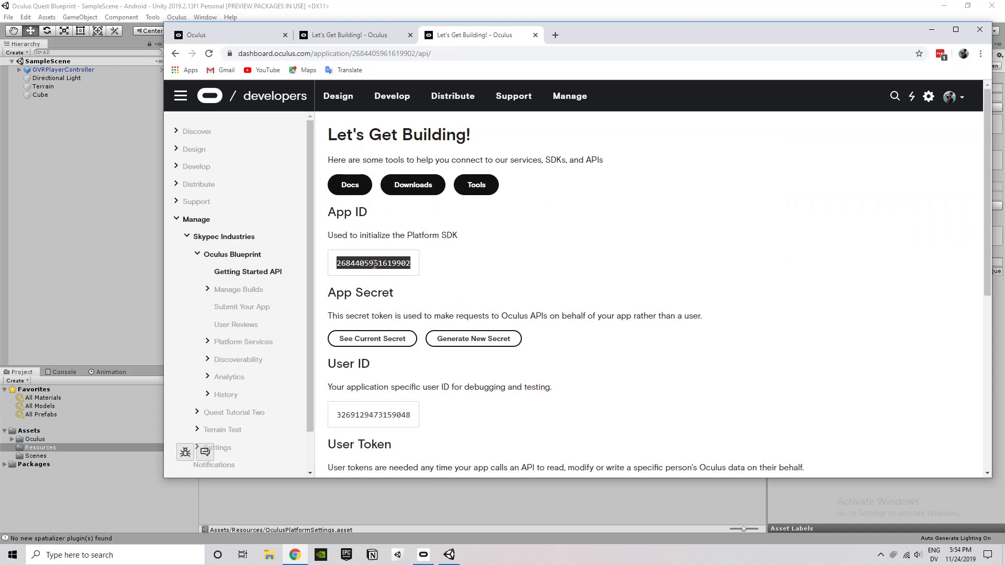
# Paste the App ID into both the Rift and Go/Quest fields of the Oculus Avatar settings
pyautogui.click(56, 169)
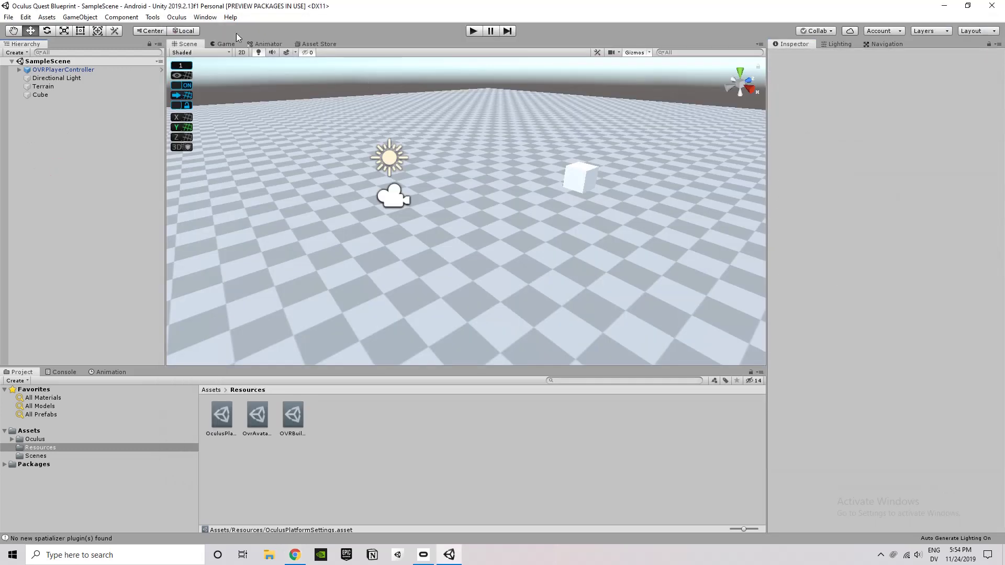
pyautogui.click(182, 18)
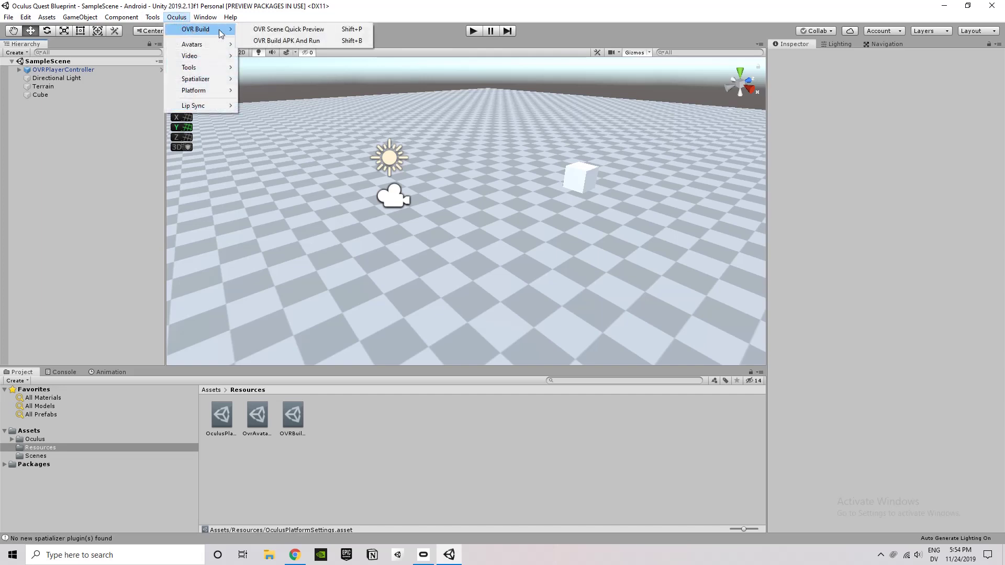
pyautogui.moveTo(215, 46)
pyautogui.click(273, 44)
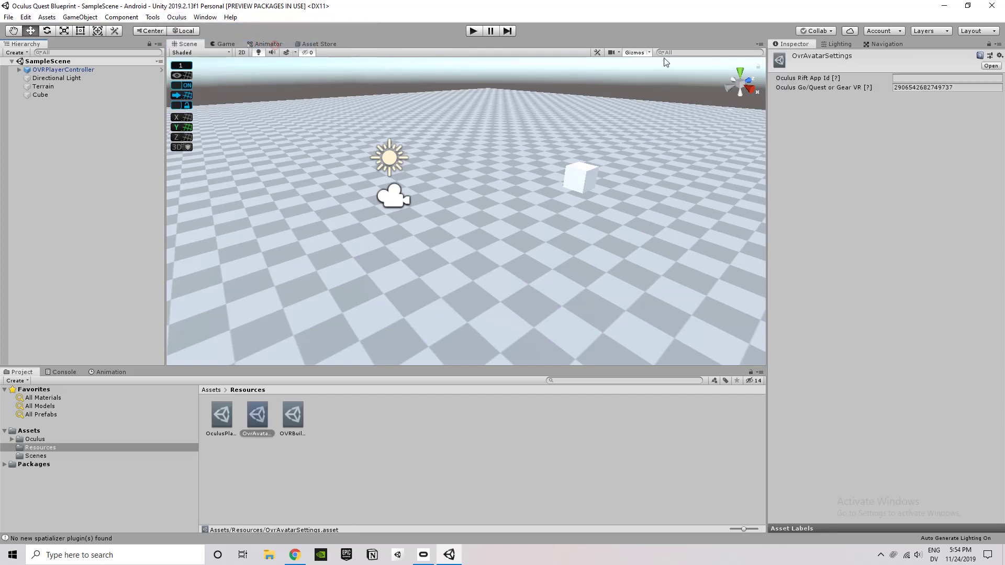
pyautogui.click(927, 79)
pyautogui.hotkey('ctrl', 'v')
pyautogui.press('Tab')
pyautogui.hotkey('ctrl', 'v')
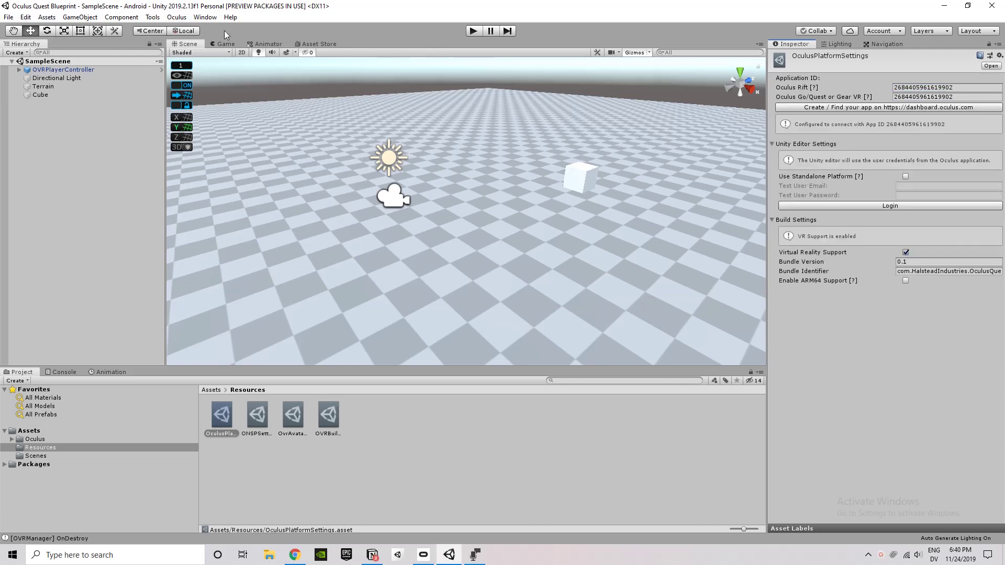
# Check the IDs in the Avatar and Platform settings, then start Play mode
pyautogui.click(177, 17)
pyautogui.moveTo(193, 46)
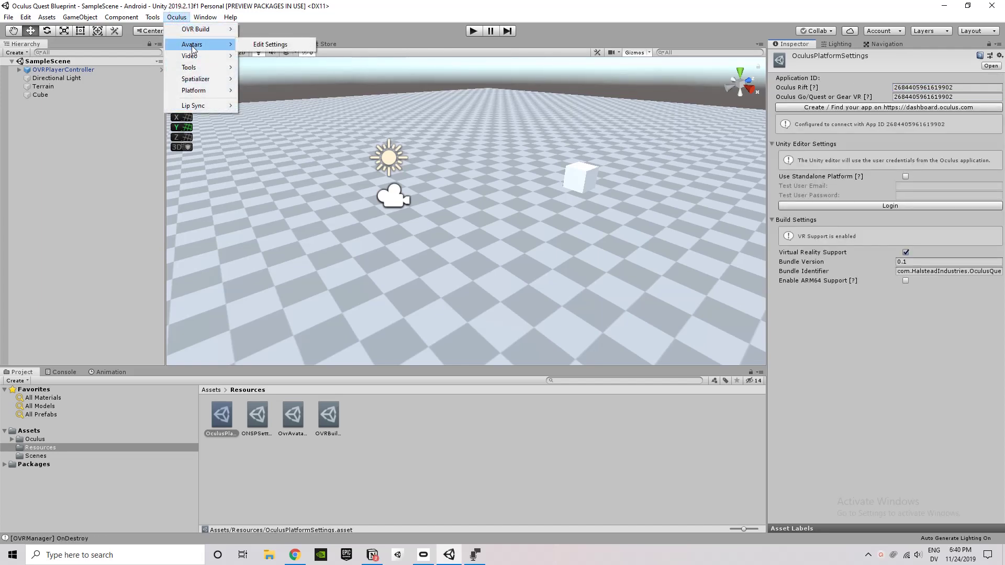
pyautogui.click(270, 44)
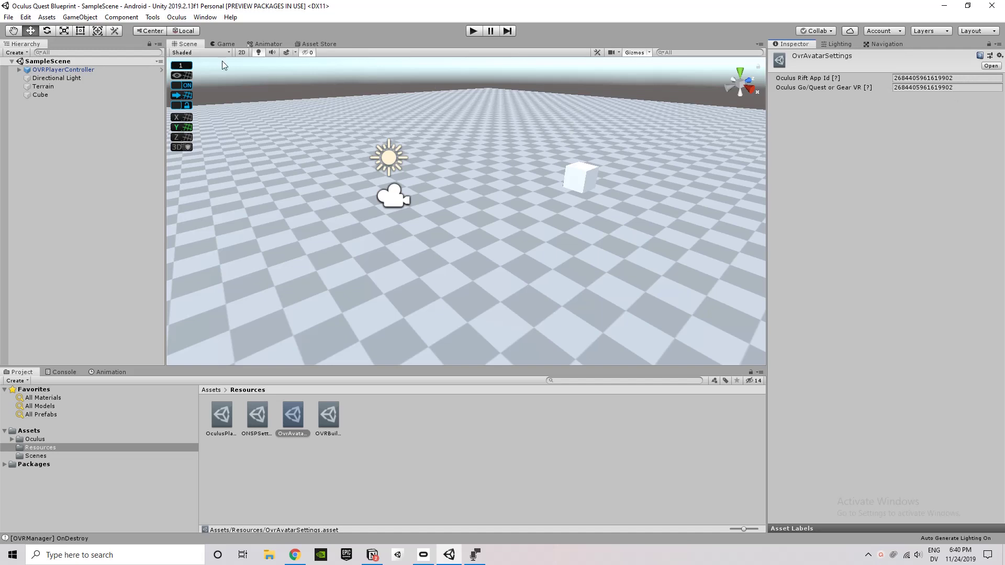
pyautogui.click(174, 17)
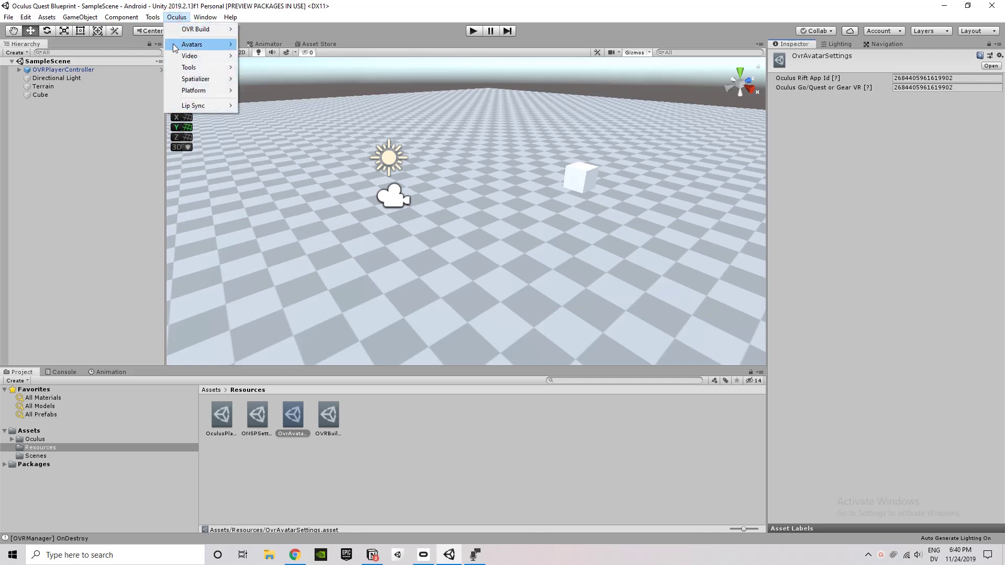
pyautogui.moveTo(205, 91)
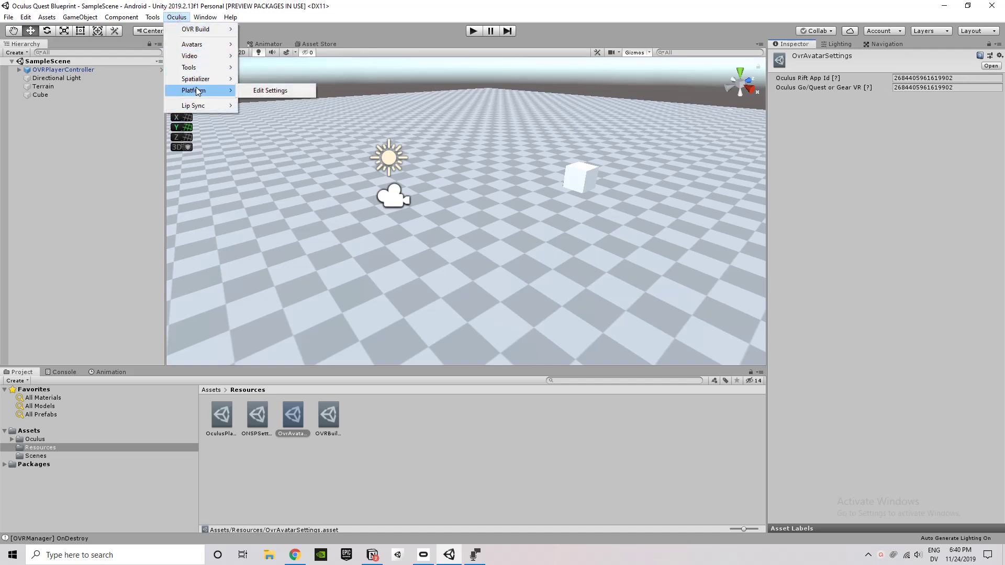
pyautogui.click(265, 91)
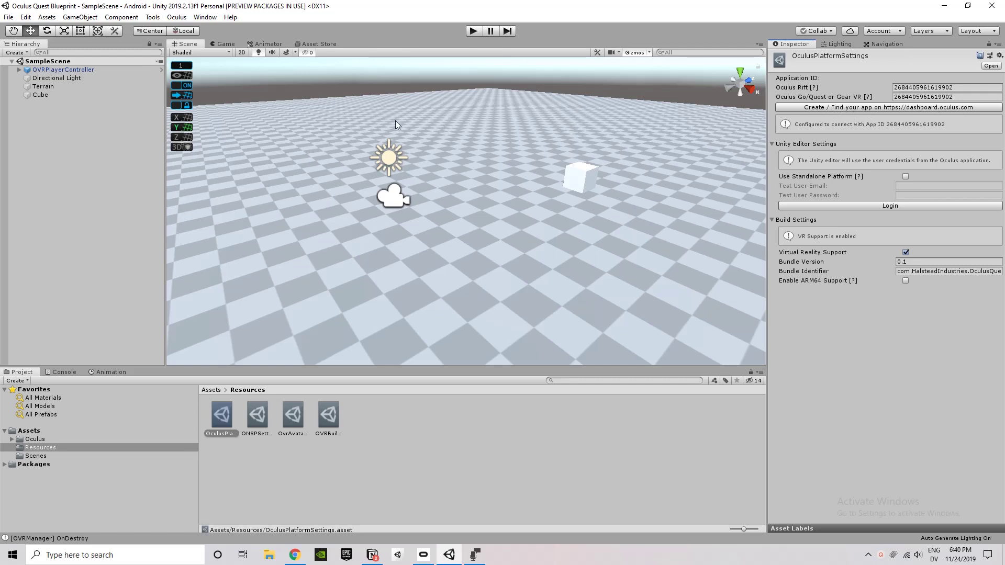
pyautogui.click(472, 30)
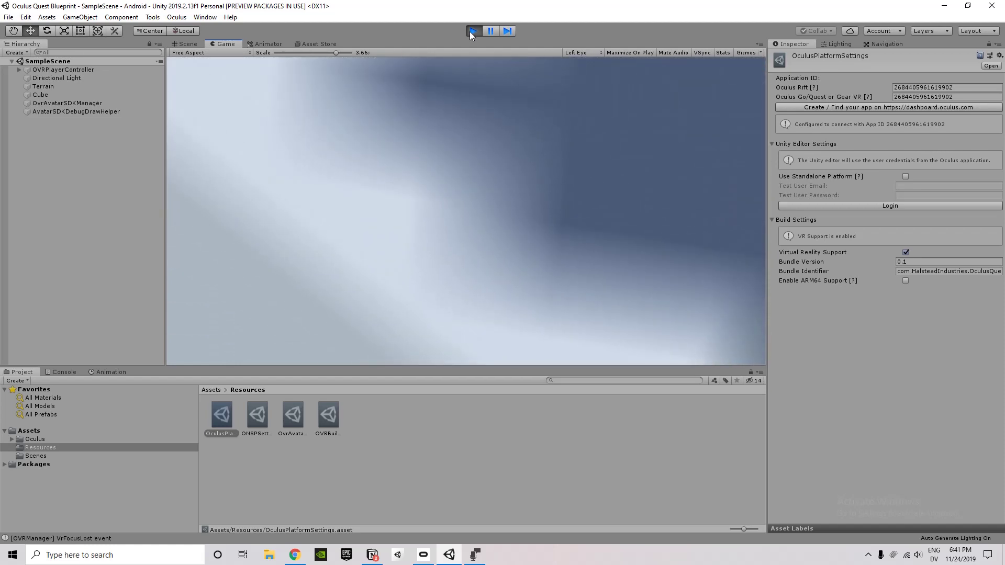
# Stop Play mode and orbit the Scene view to look over the floor
pyautogui.click(472, 31)
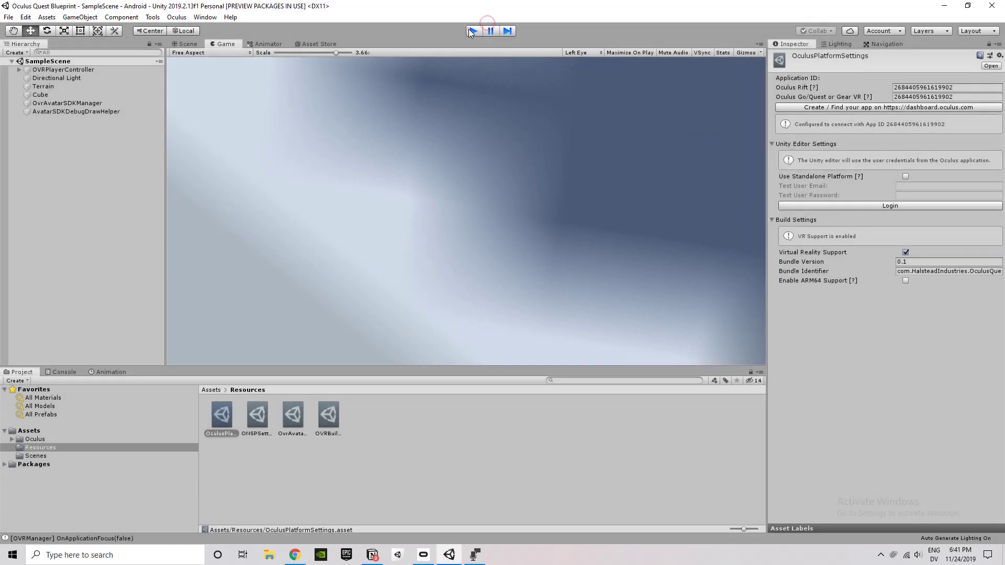
pyautogui.moveTo(458, 113); pyautogui.dragTo(494, 133, button='right')
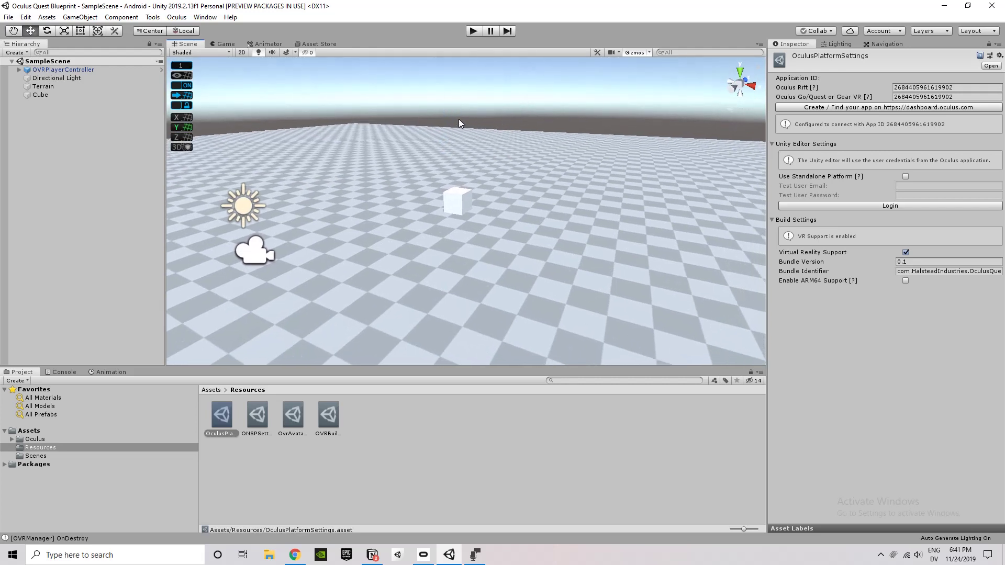